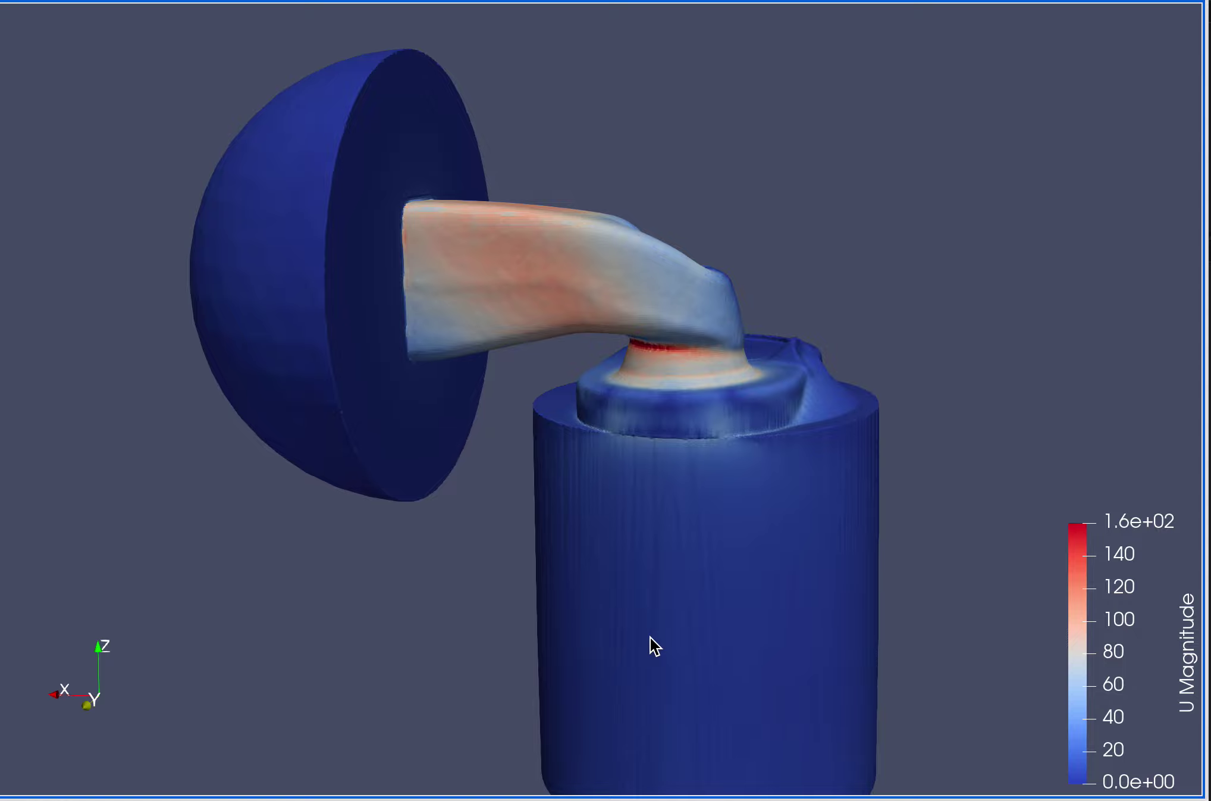
Orbit the port model to inspect surface velocity on the runner side, underside and hemisphere face
drag(593, 676, 612, 639)
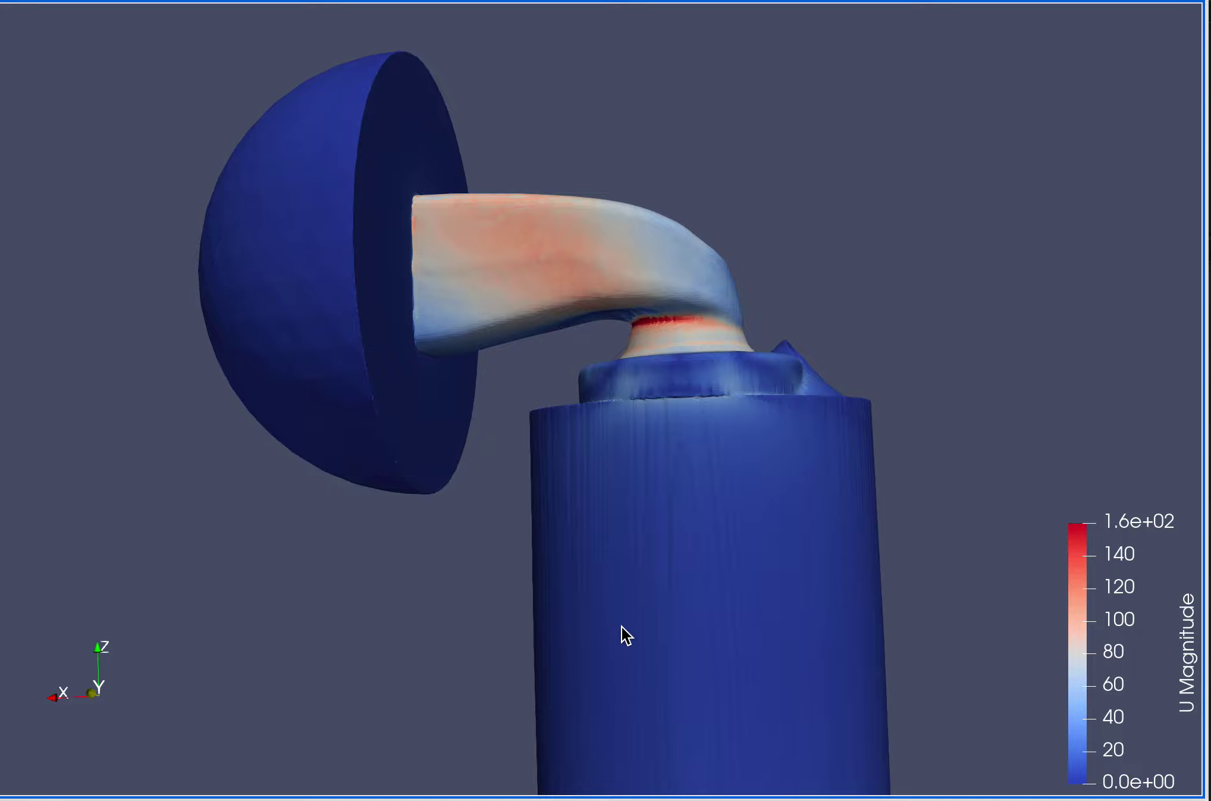
drag(669, 605, 630, 496)
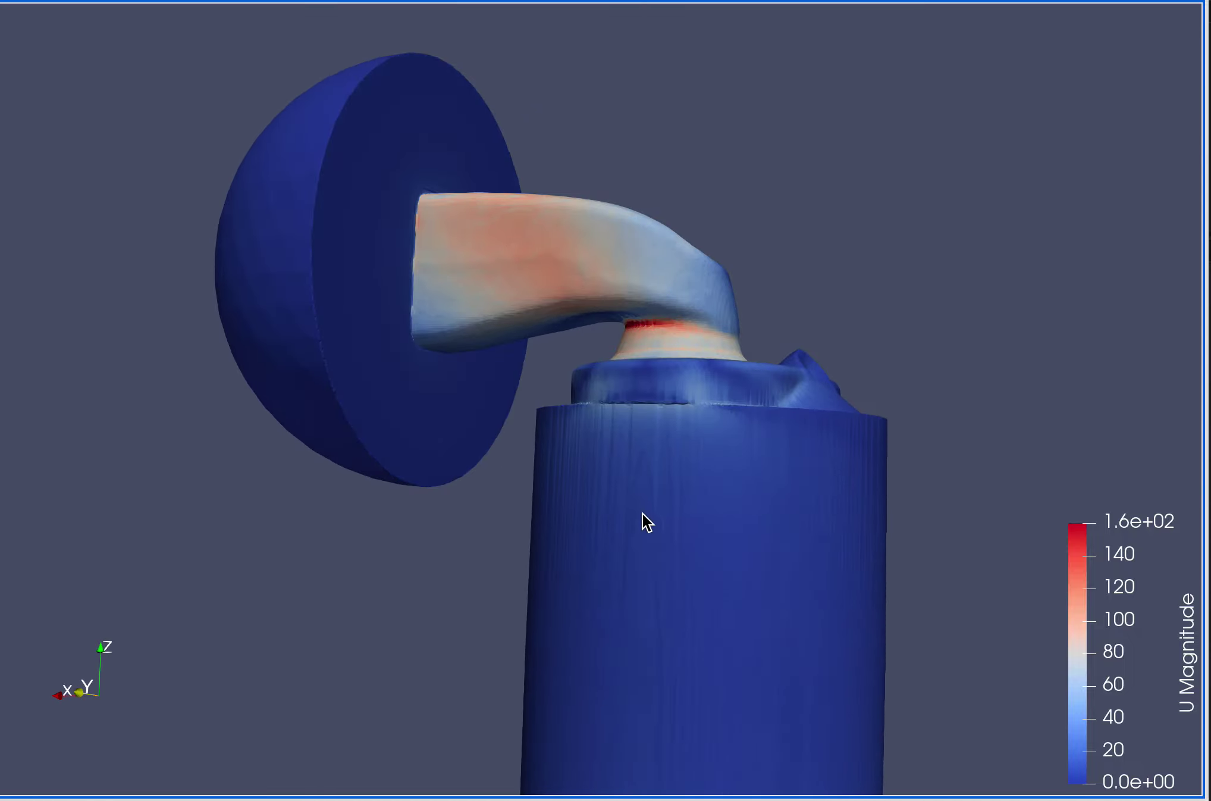
drag(726, 566, 685, 555)
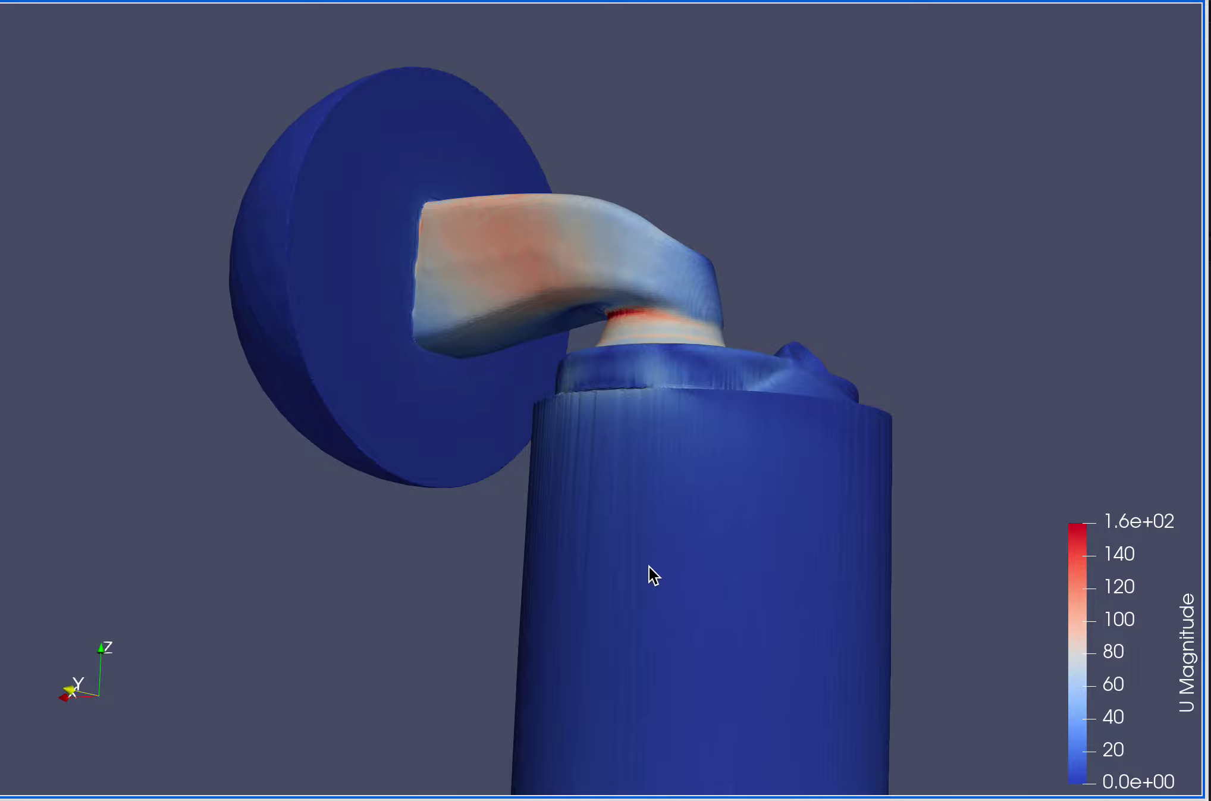
drag(657, 565, 616, 399)
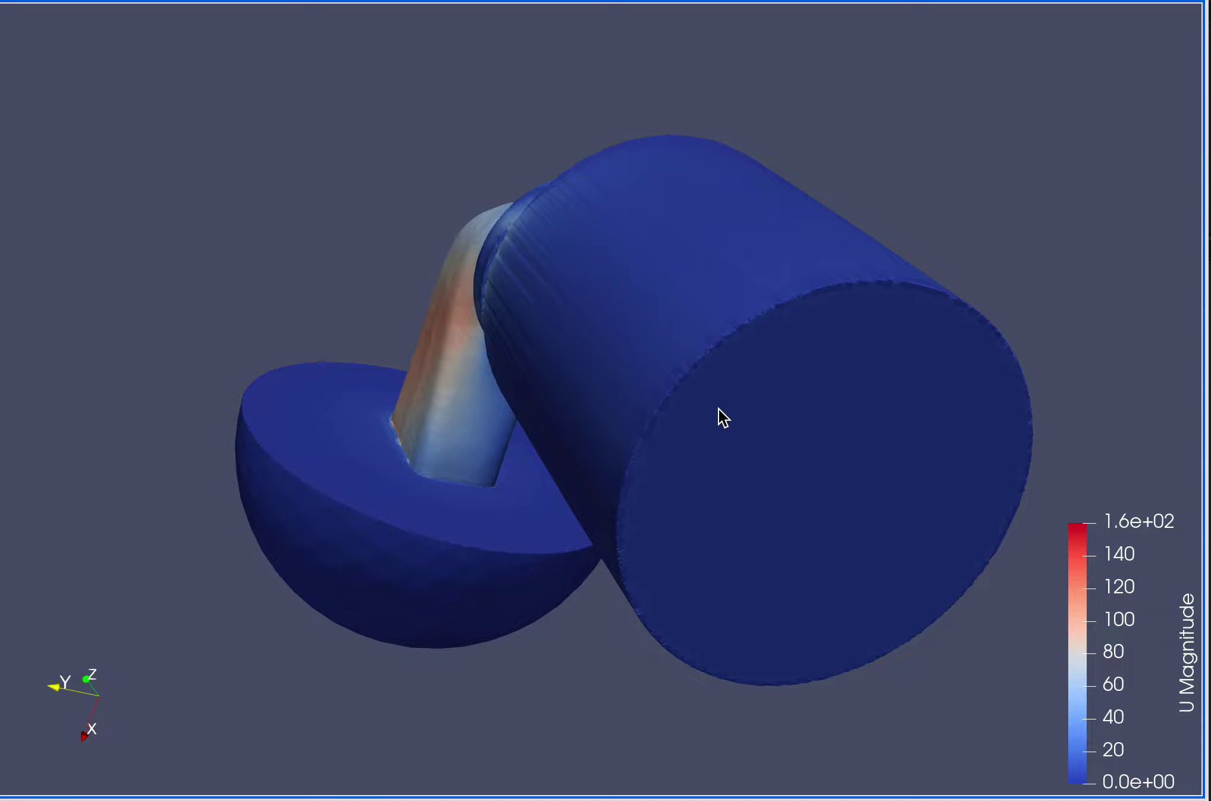
drag(706, 403, 516, 467)
drag(339, 535, 801, 611)
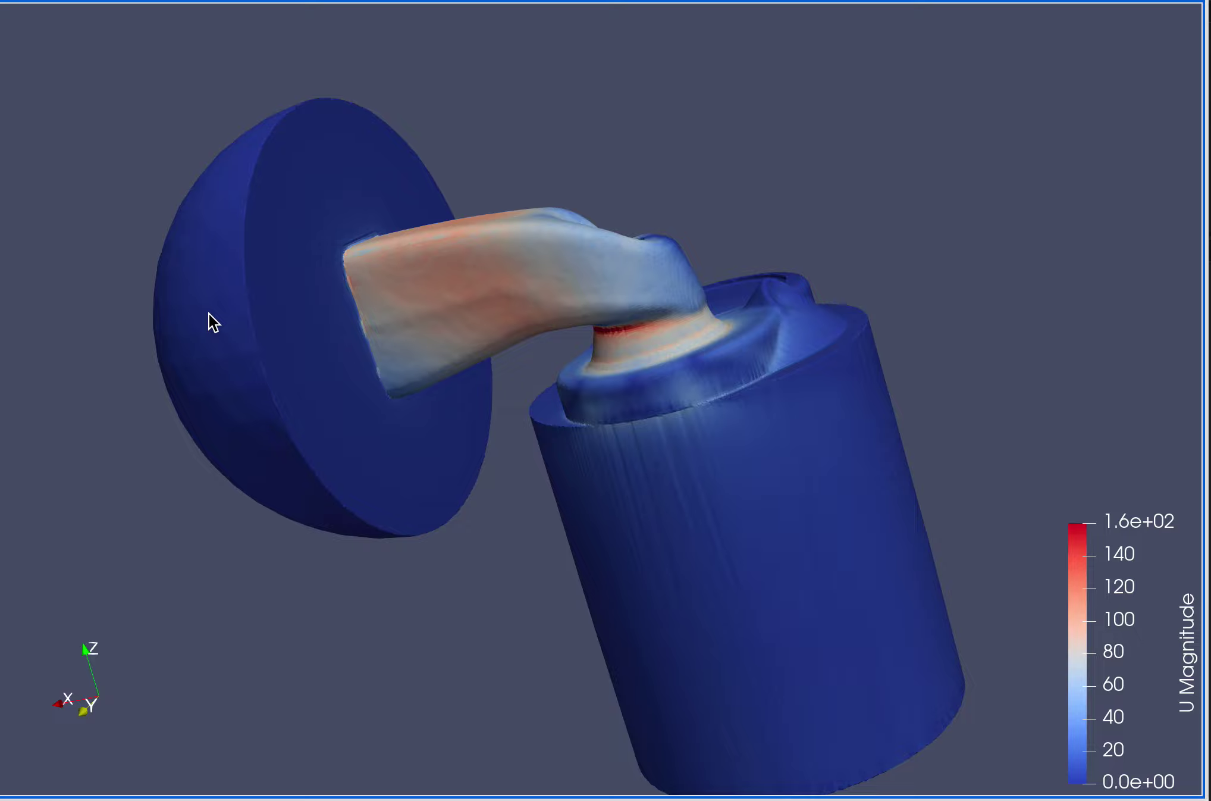
drag(273, 411, 214, 365)
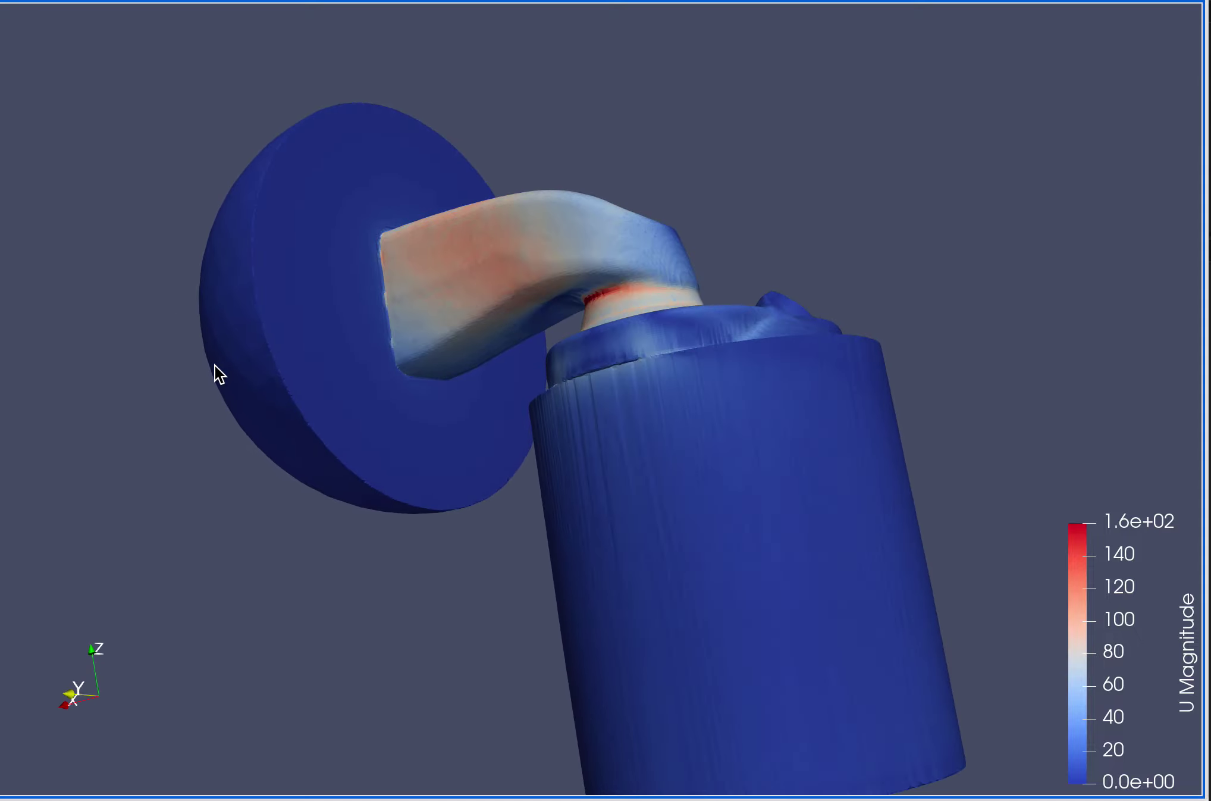
drag(509, 341, 628, 379)
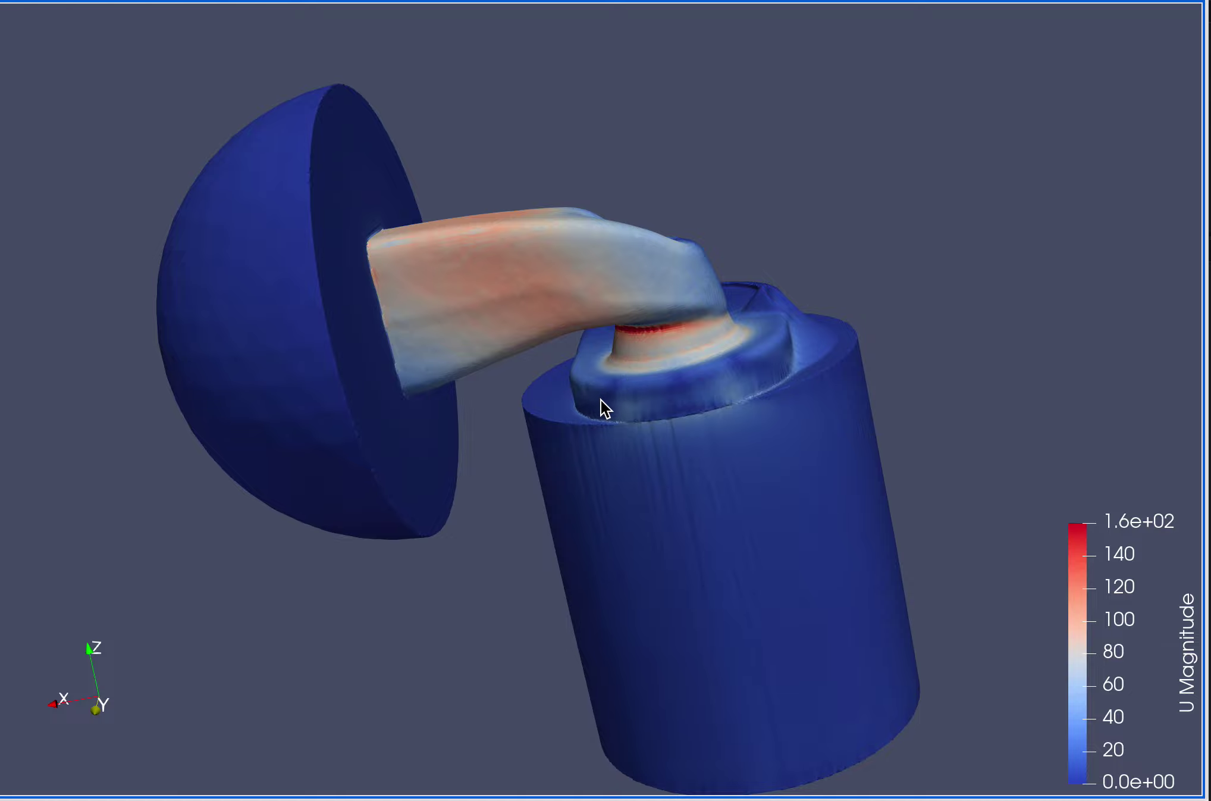
drag(610, 404, 535, 404)
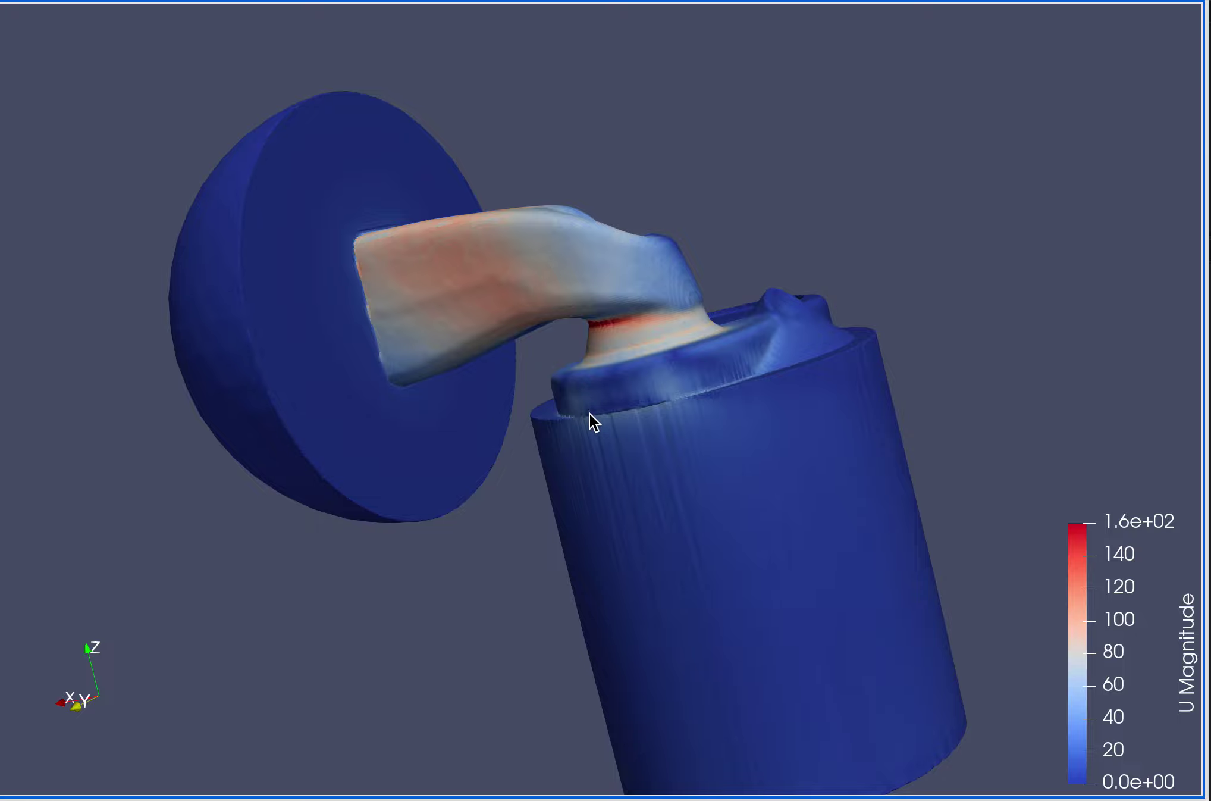
drag(756, 359, 828, 358)
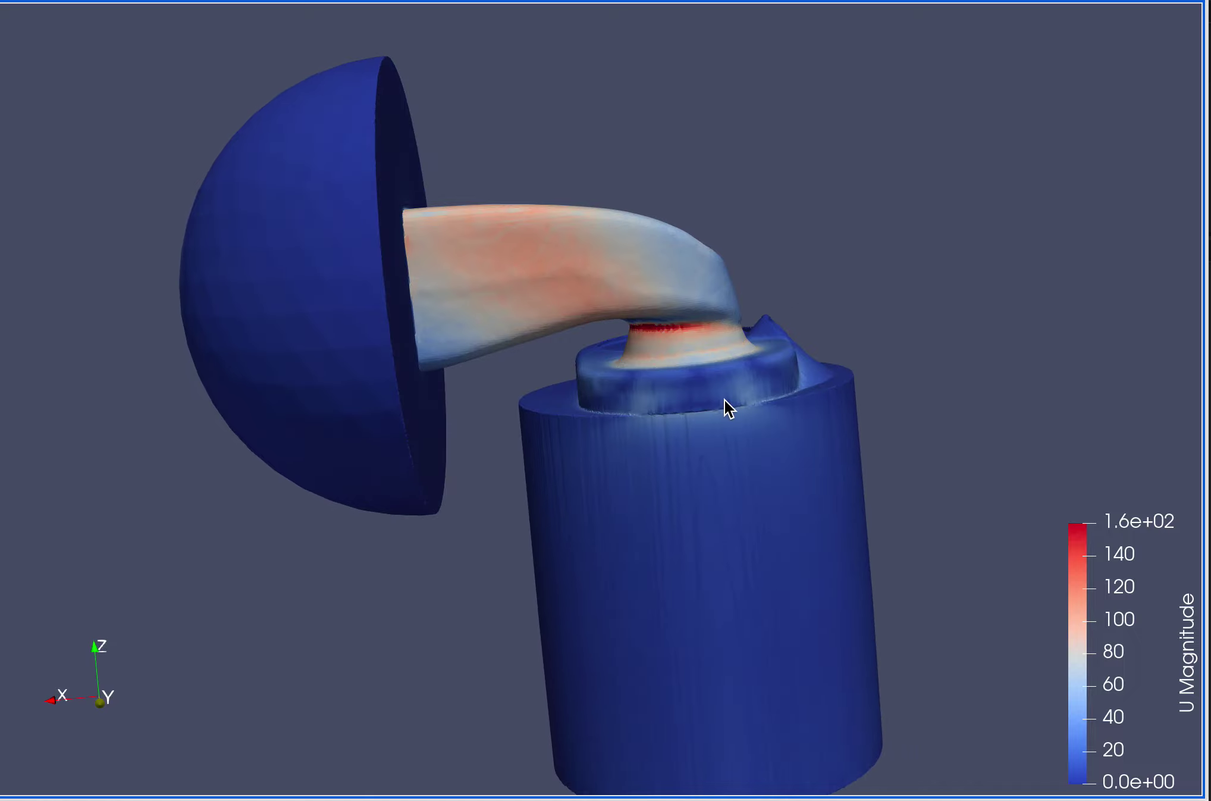
Zoom in and orbit around the valve seat's red band and the short-side radius
scroll(725, 399, down, 3)
scroll(725, 399, up, 3)
scroll(725, 400, up, 3)
drag(791, 285, 752, 288)
drag(661, 286, 784, 285)
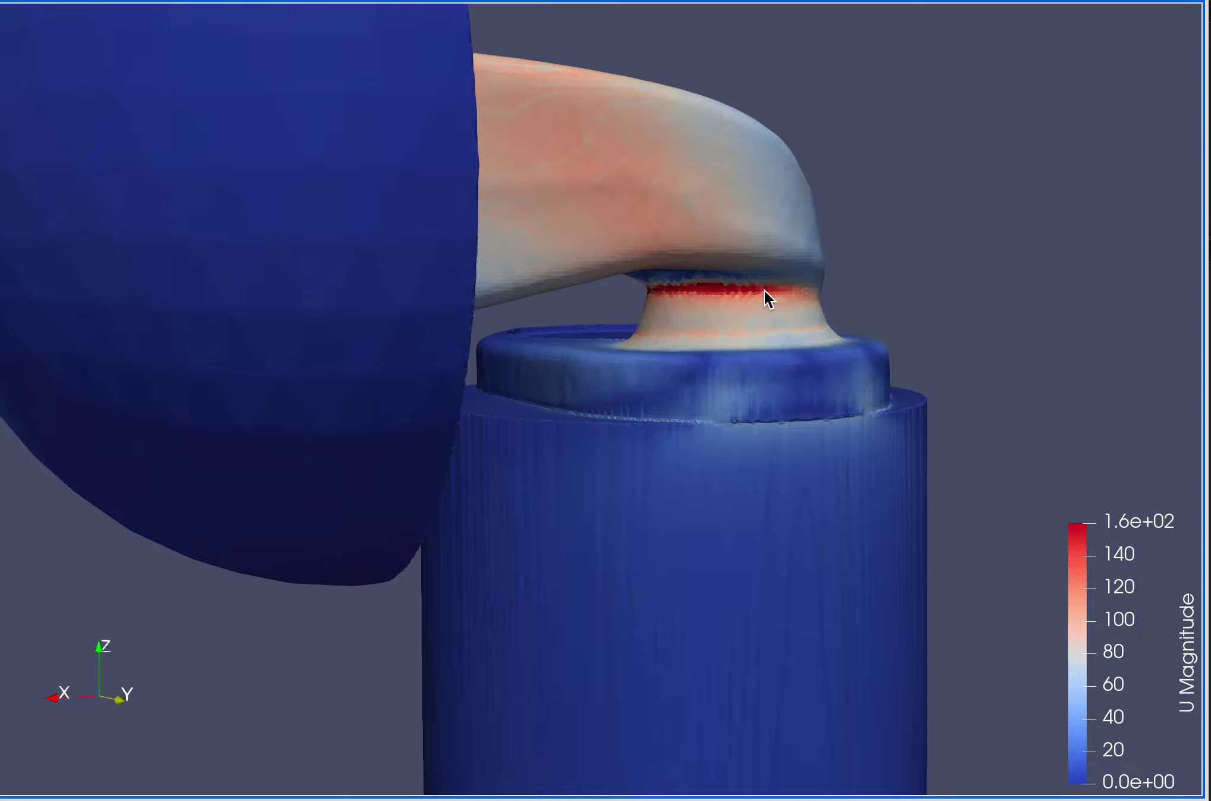
drag(788, 295, 435, 297)
drag(792, 322, 474, 313)
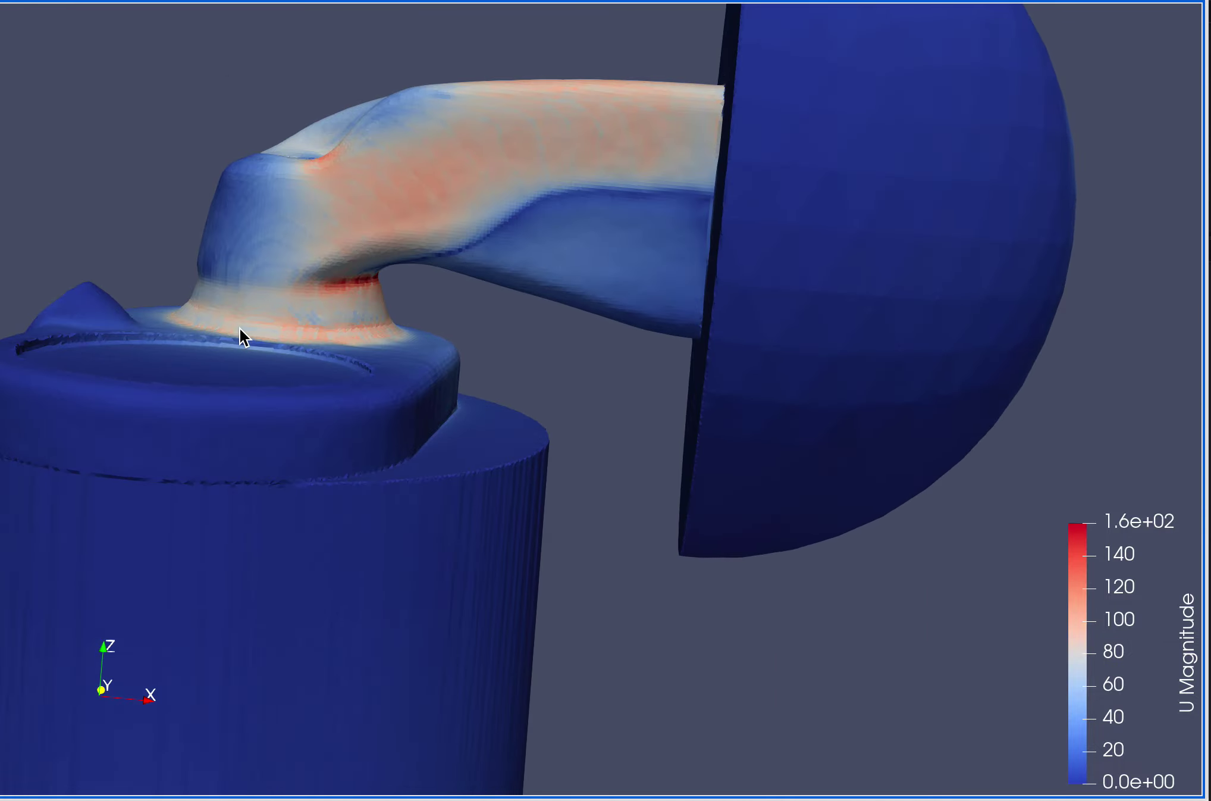
drag(241, 335, 718, 325)
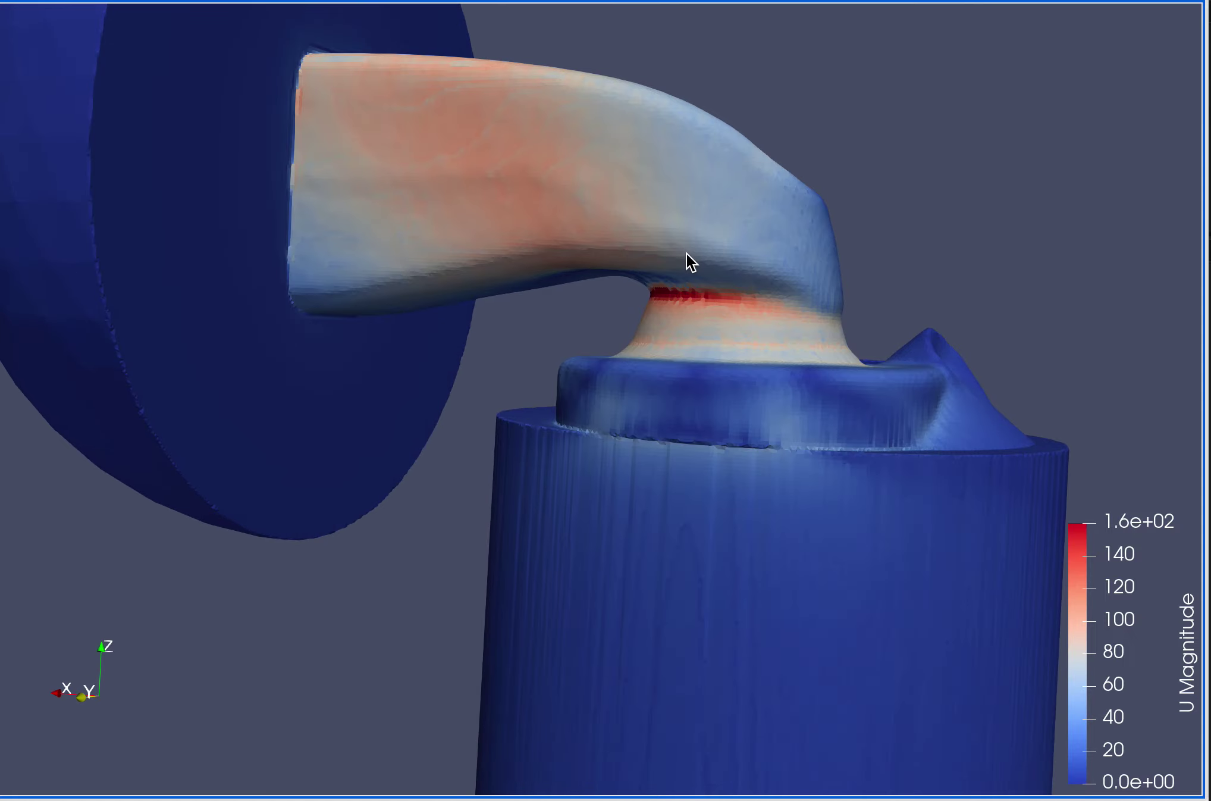
mouse_move(687, 305)
mouse_down()
mouse_move(703, 314)
mouse_move(692, 302)
mouse_move(708, 300)
mouse_up()
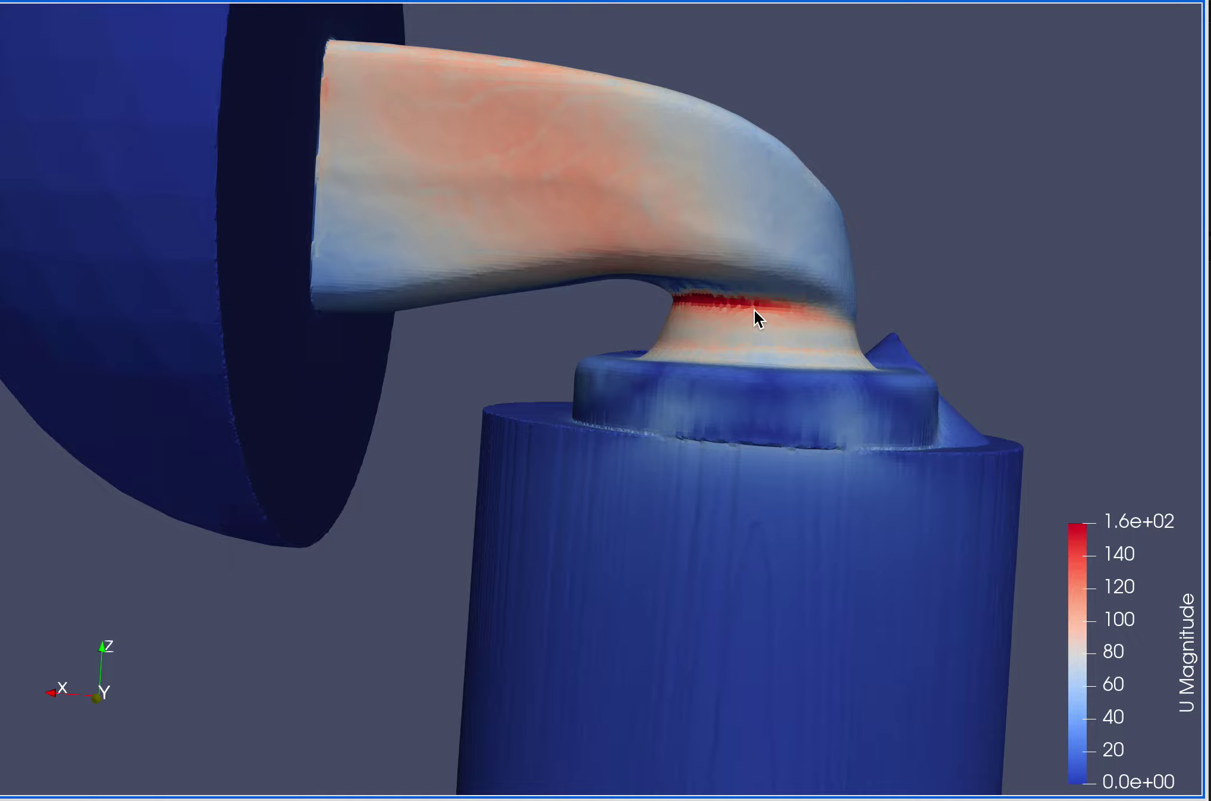
drag(743, 312, 623, 344)
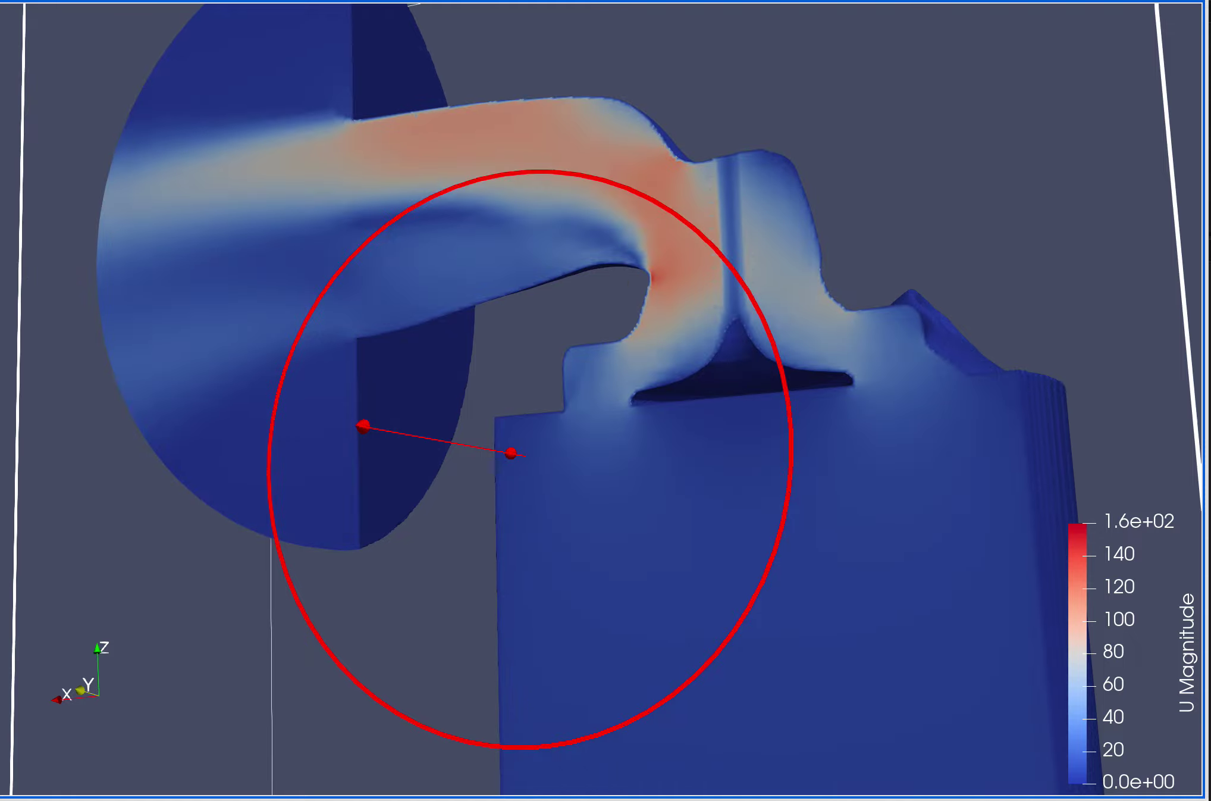
Orbit the clipped section through oblique, top and side views to inspect the interior flow
drag(76, 276, 341, 333)
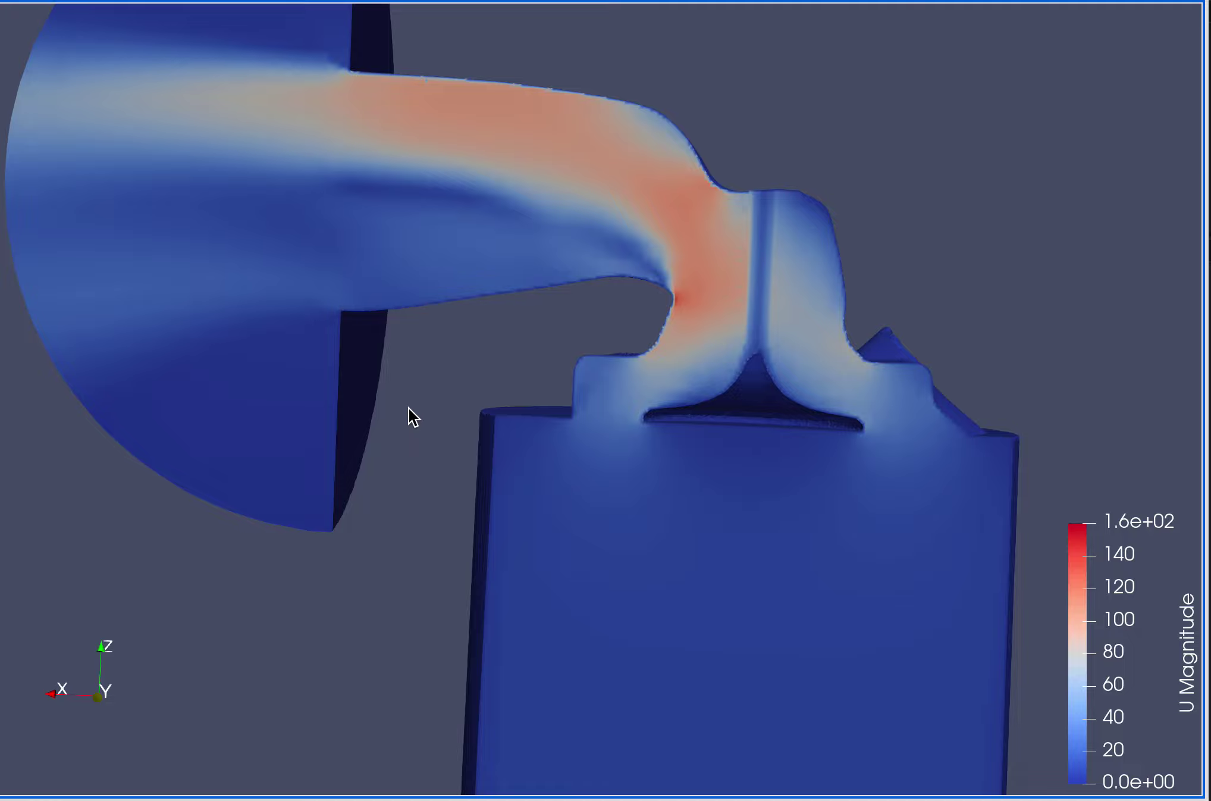
drag(409, 408, 373, 400)
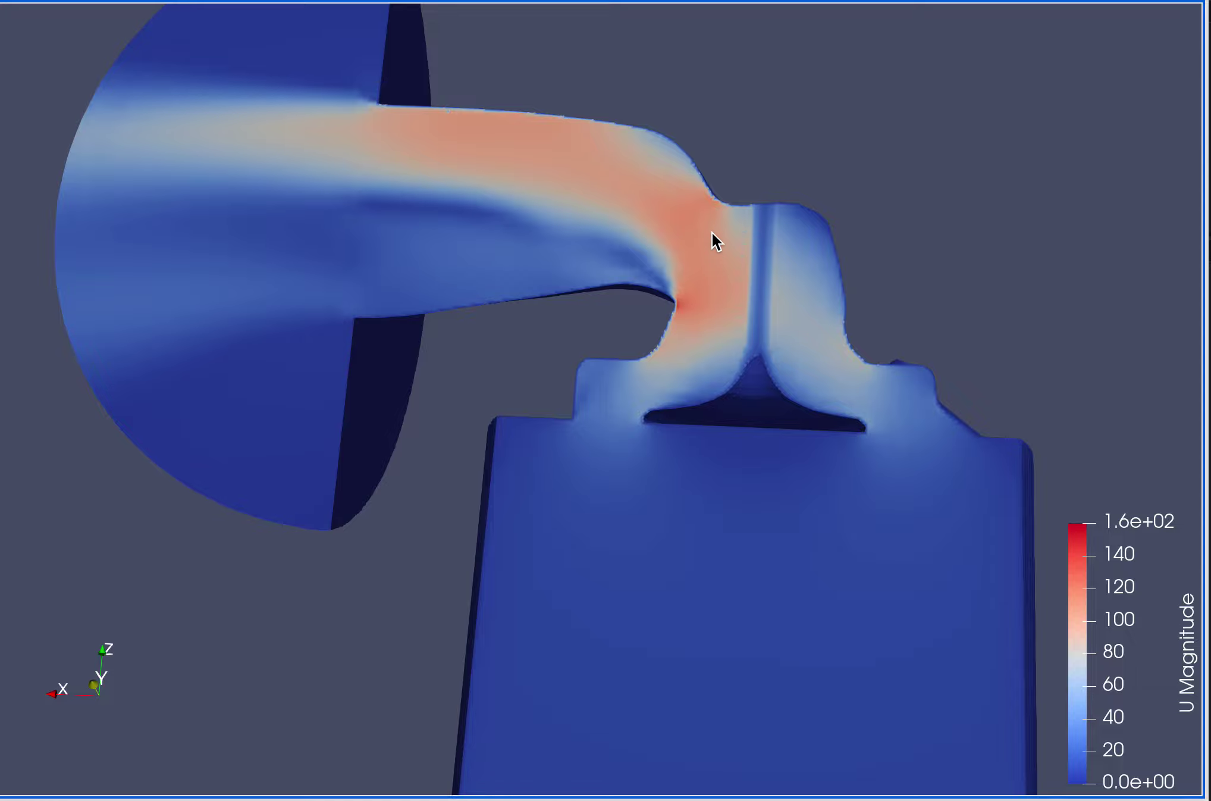
drag(712, 232, 600, 304)
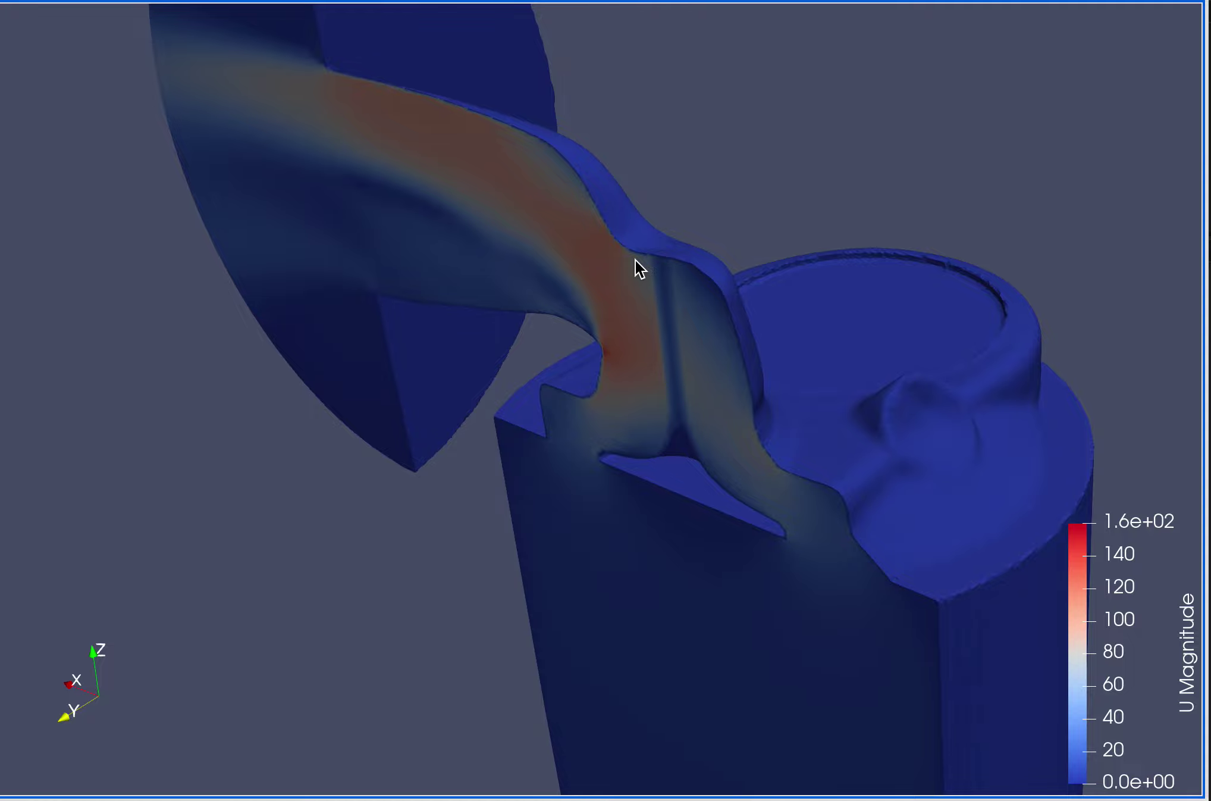
drag(724, 242, 635, 339)
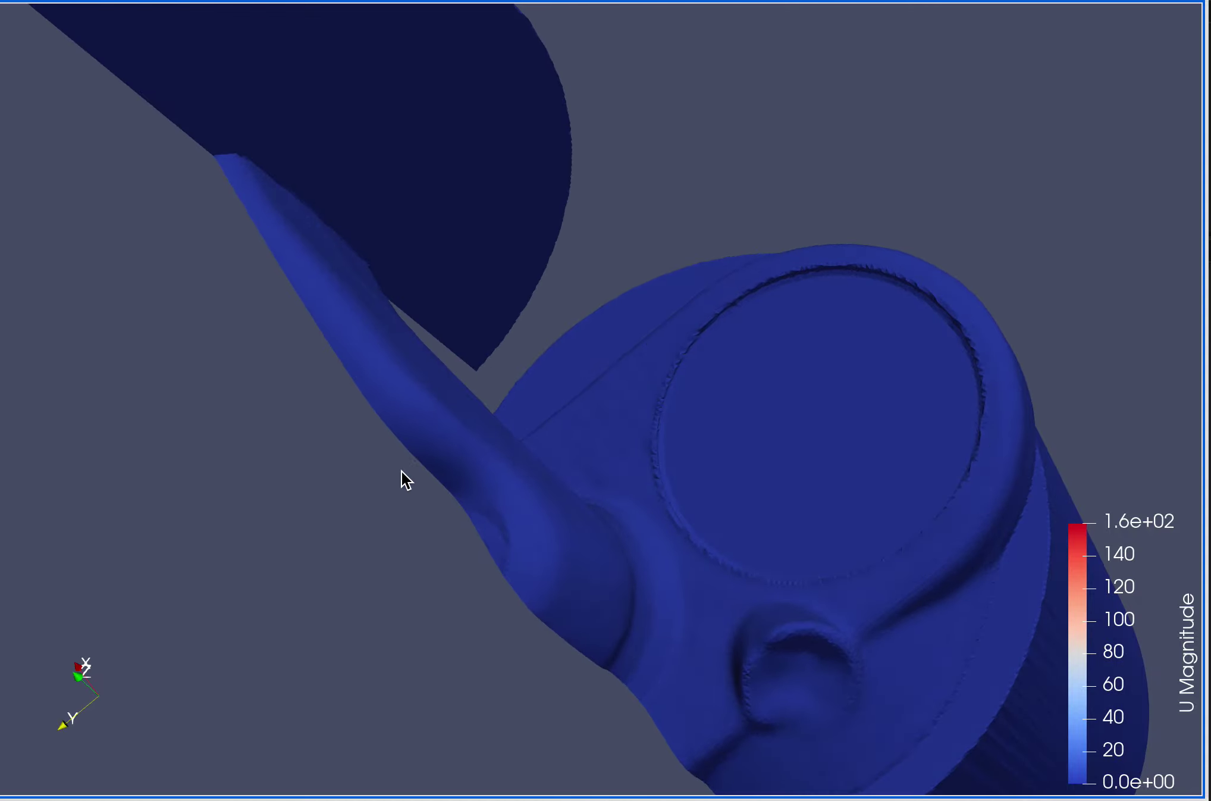
drag(512, 542, 638, 414)
drag(715, 239, 755, 242)
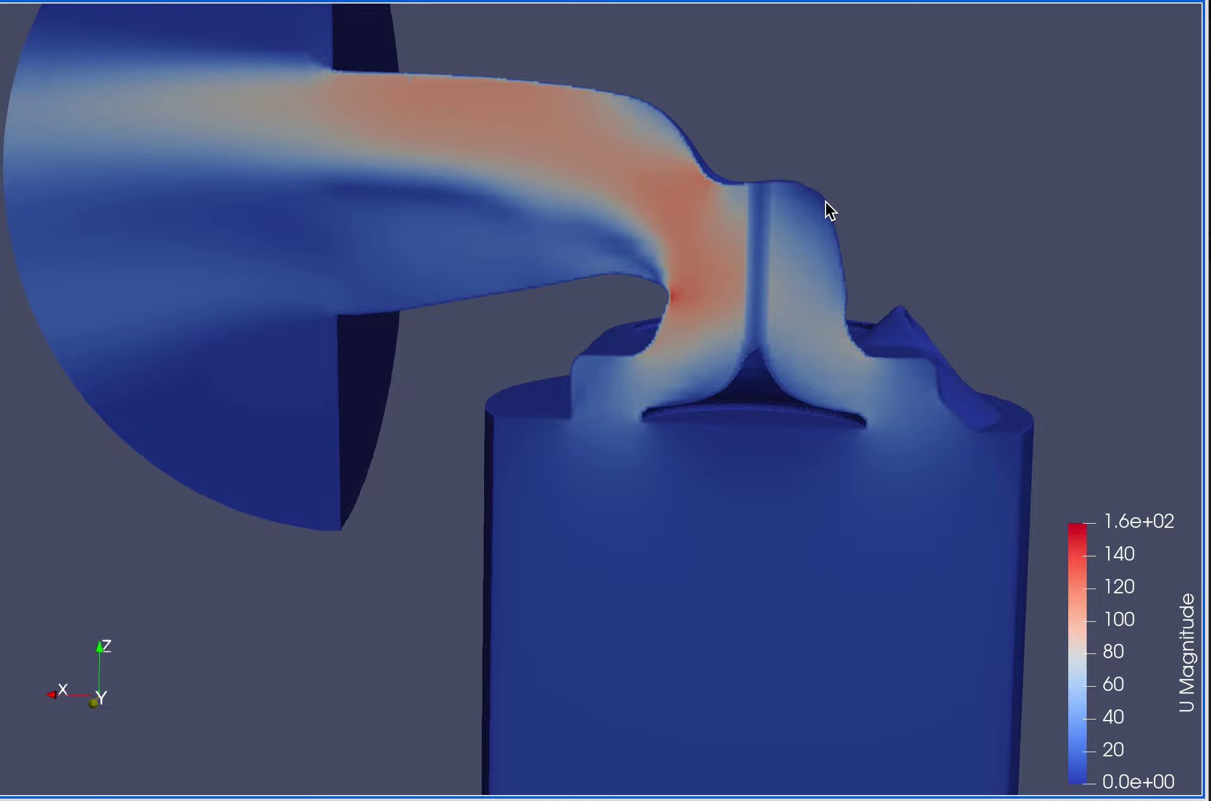
mouse_move(678, 289)
mouse_down()
mouse_move(713, 285)
mouse_move(684, 265)
mouse_up()
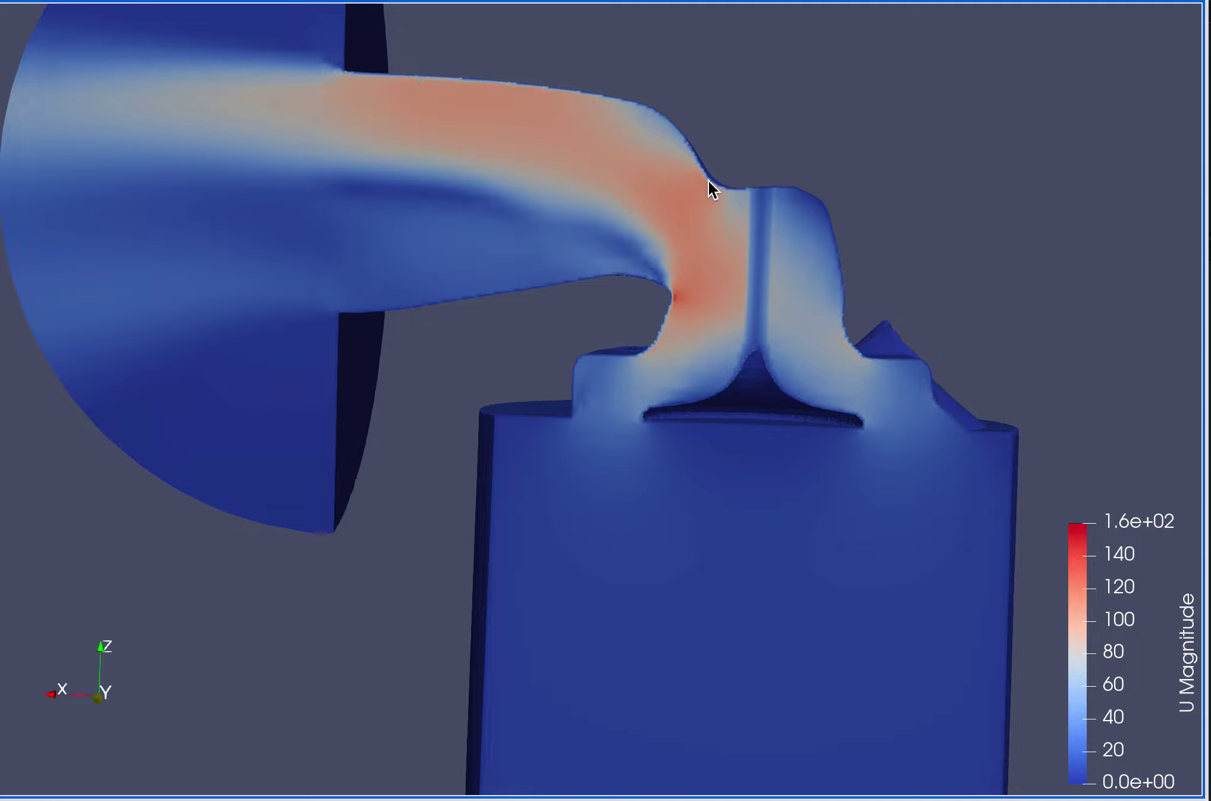
drag(688, 302, 701, 311)
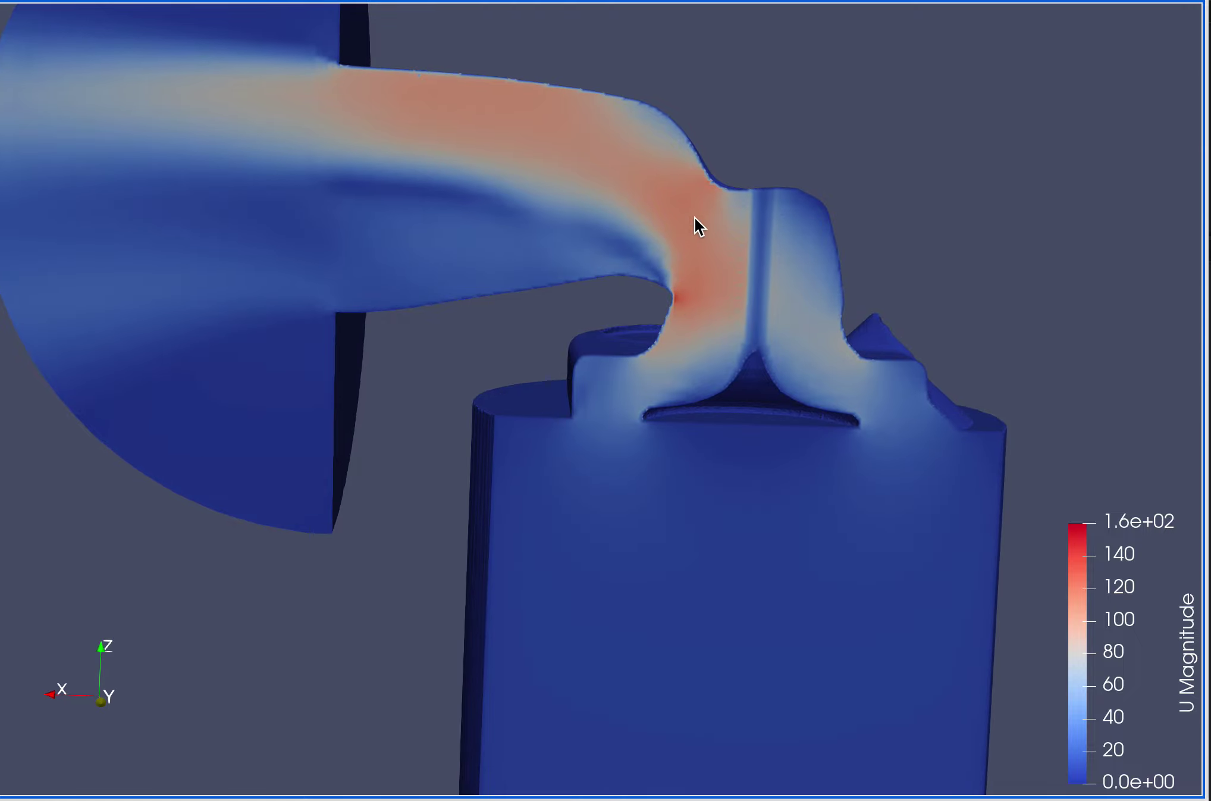
drag(541, 217, 669, 210)
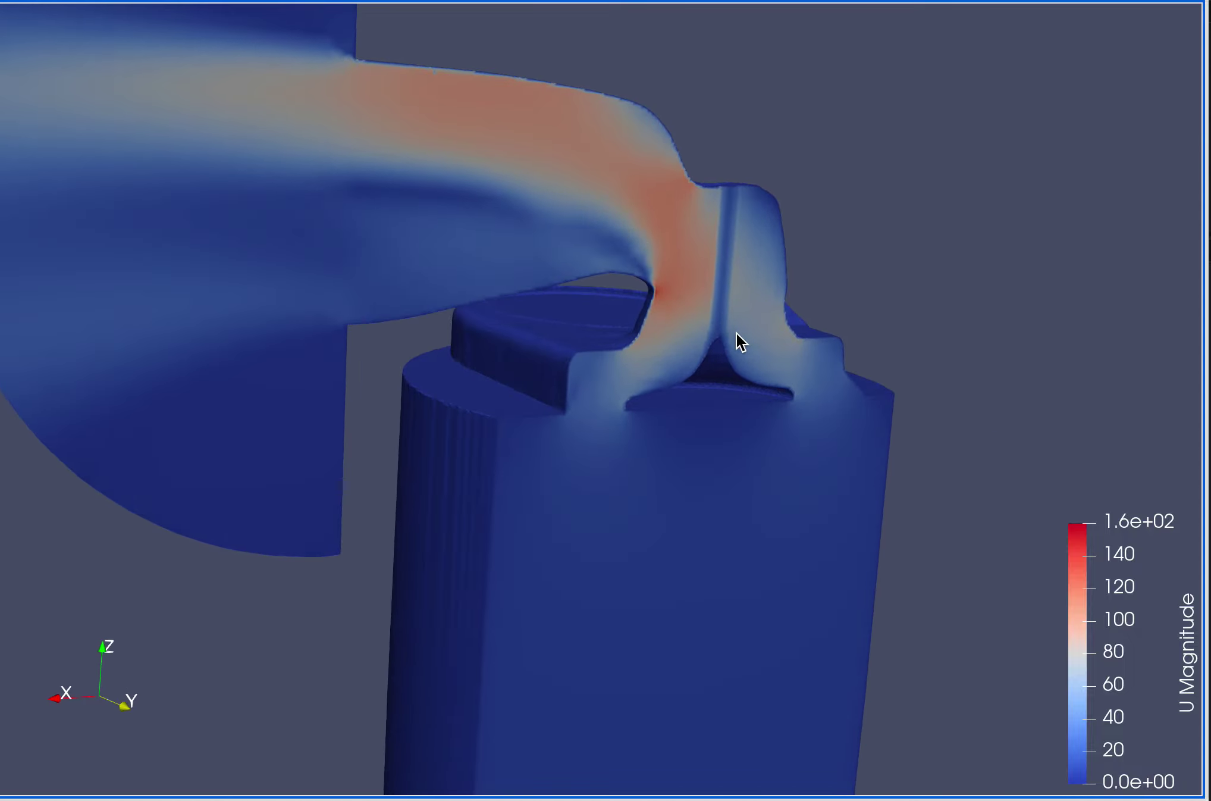
drag(737, 333, 624, 294)
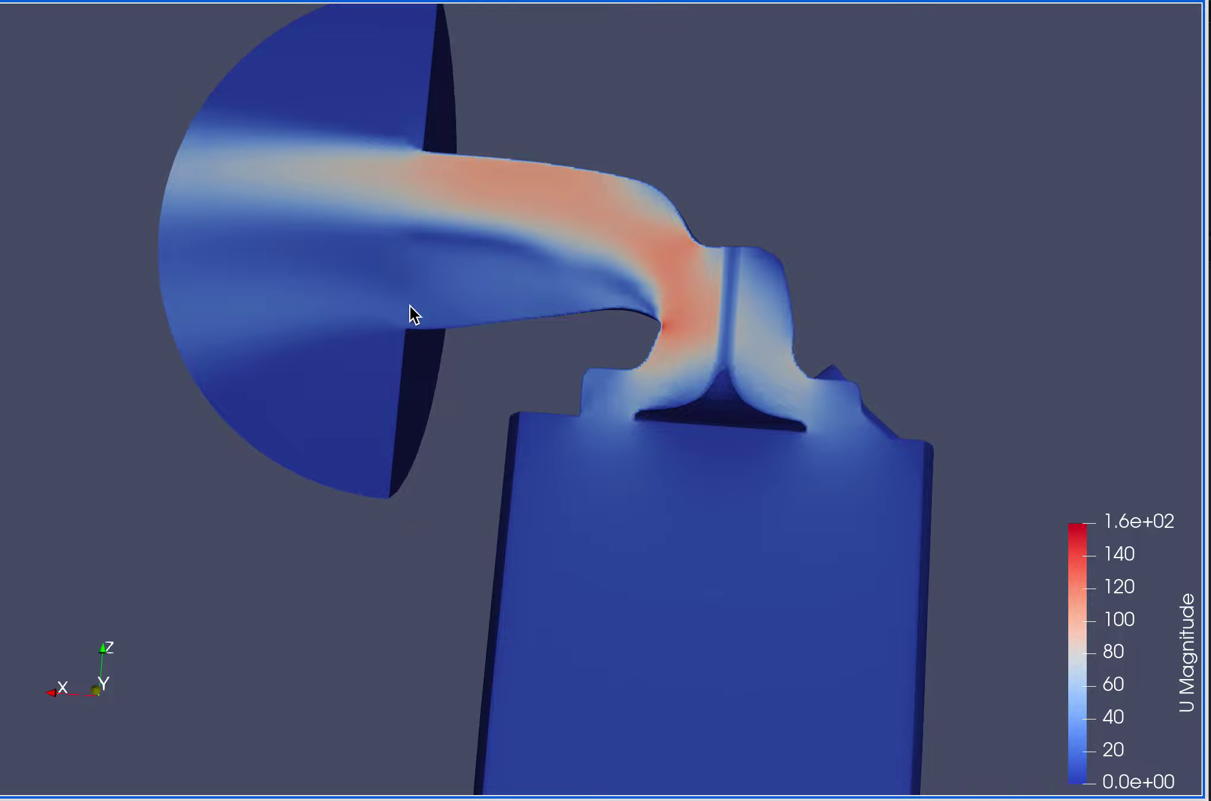
Orbit the horizontally clipped model to a side view, then look down on it from above
drag(403, 307, 703, 357)
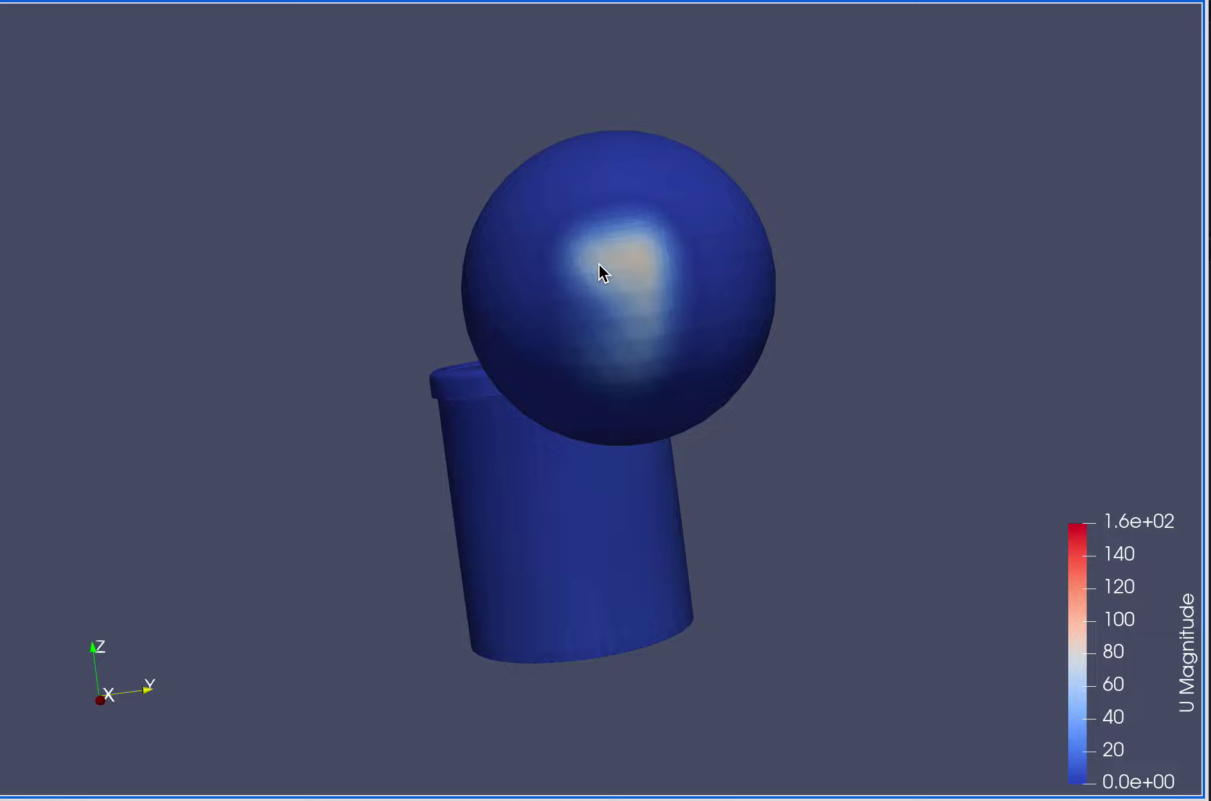
drag(742, 292, 403, 300)
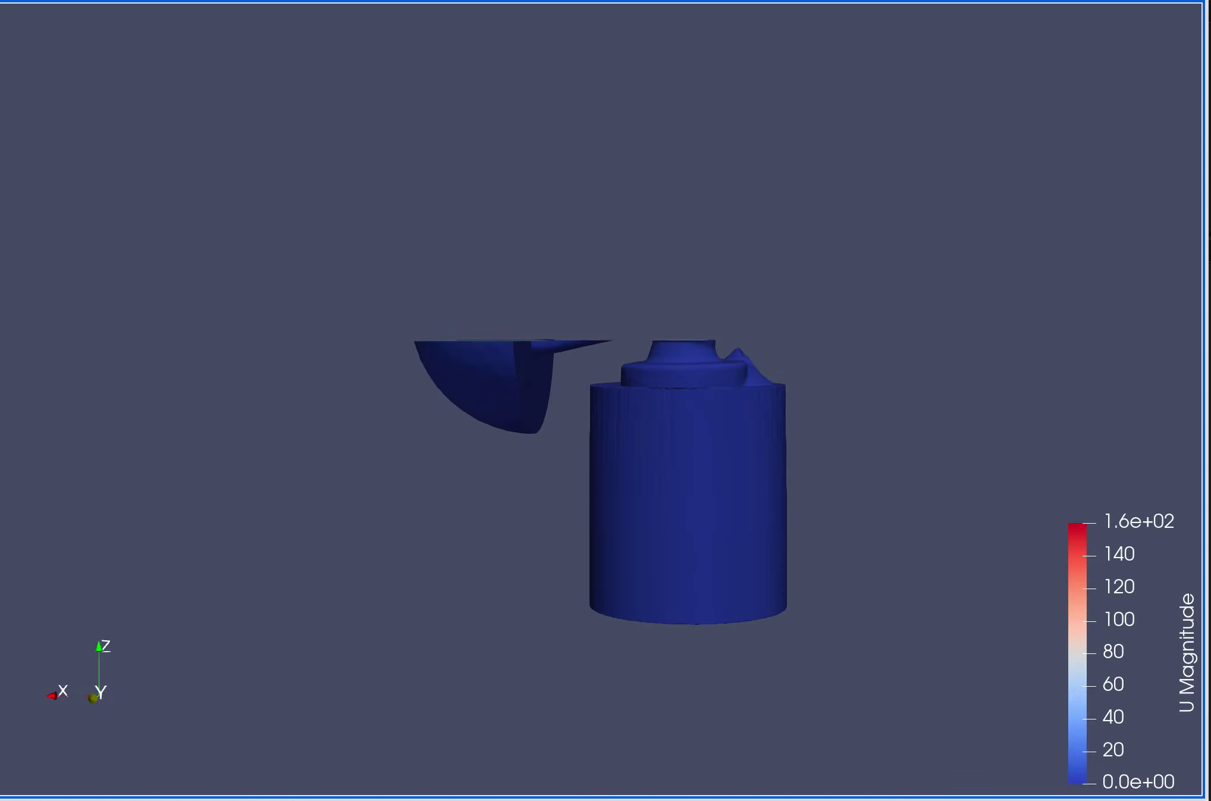
drag(816, 455, 803, 577)
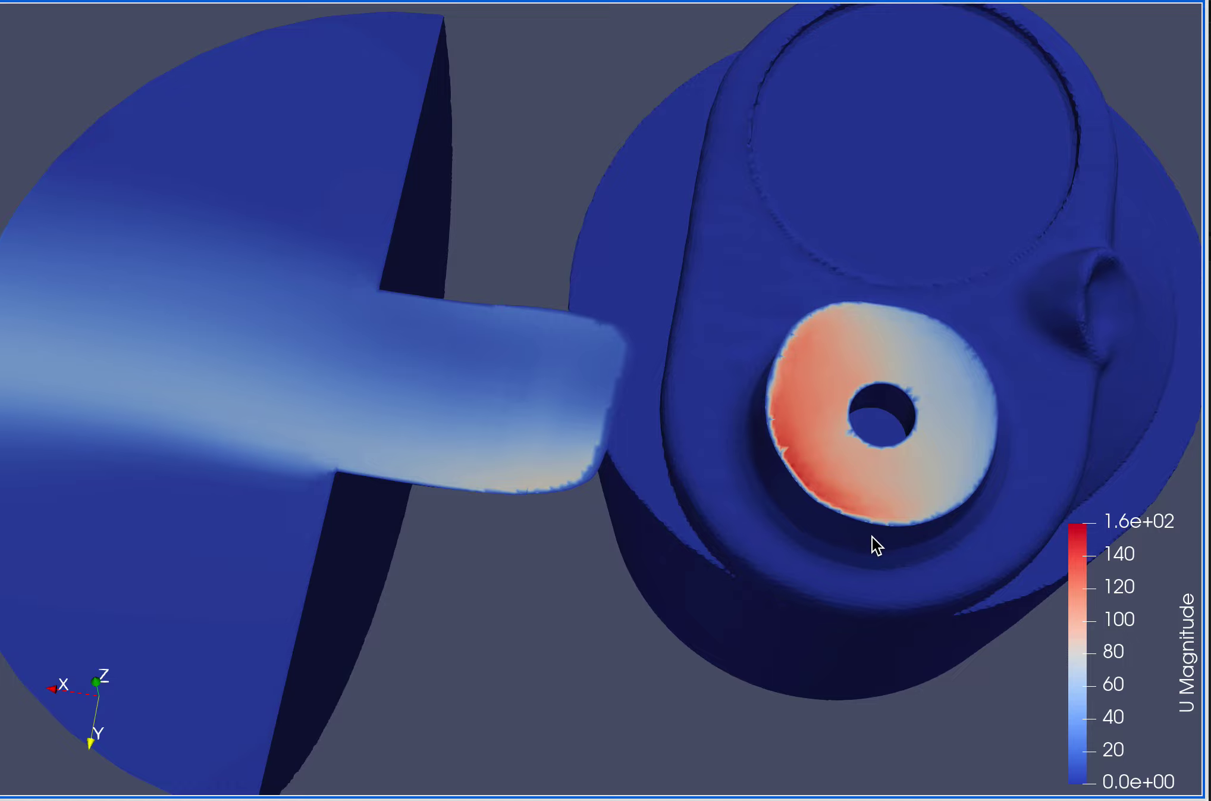
Fine-tune the top-down view of the velocity ring around the valve seat
drag(872, 543, 860, 576)
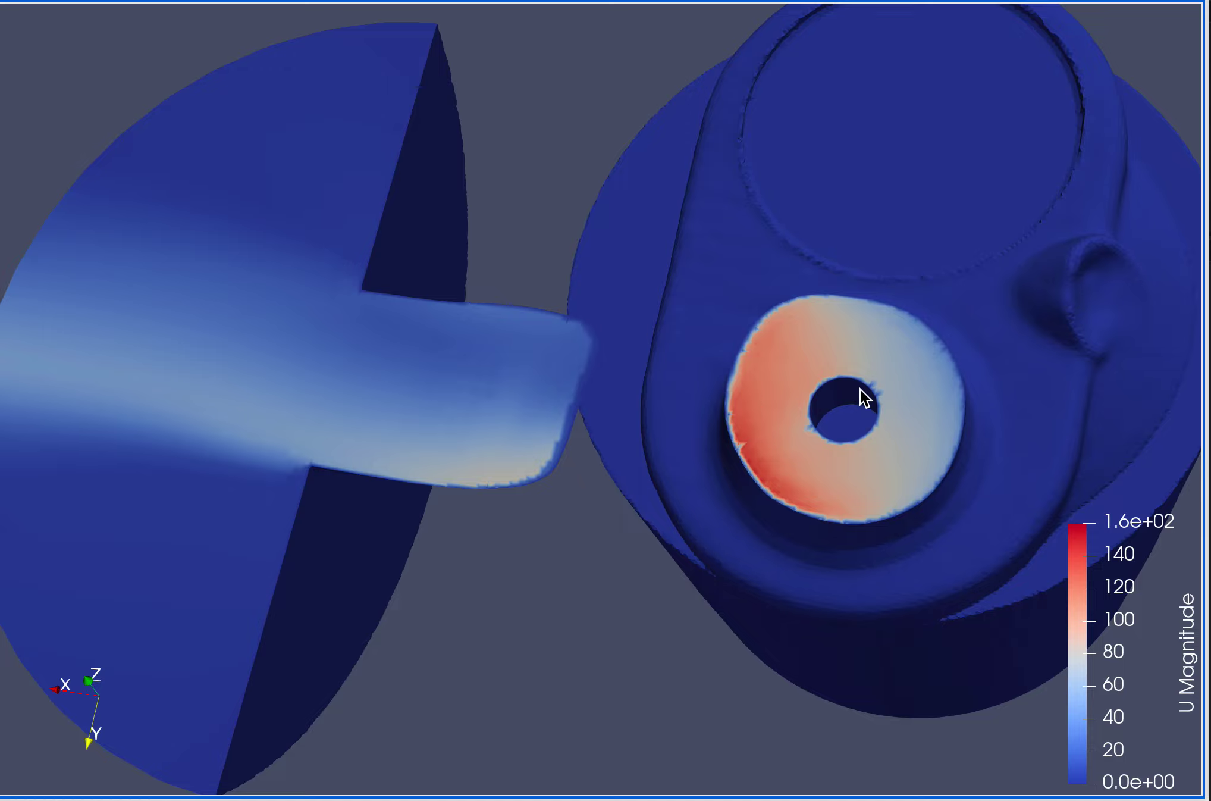
mouse_move(846, 441)
mouse_down()
mouse_move(820, 460)
mouse_move(859, 459)
mouse_up()
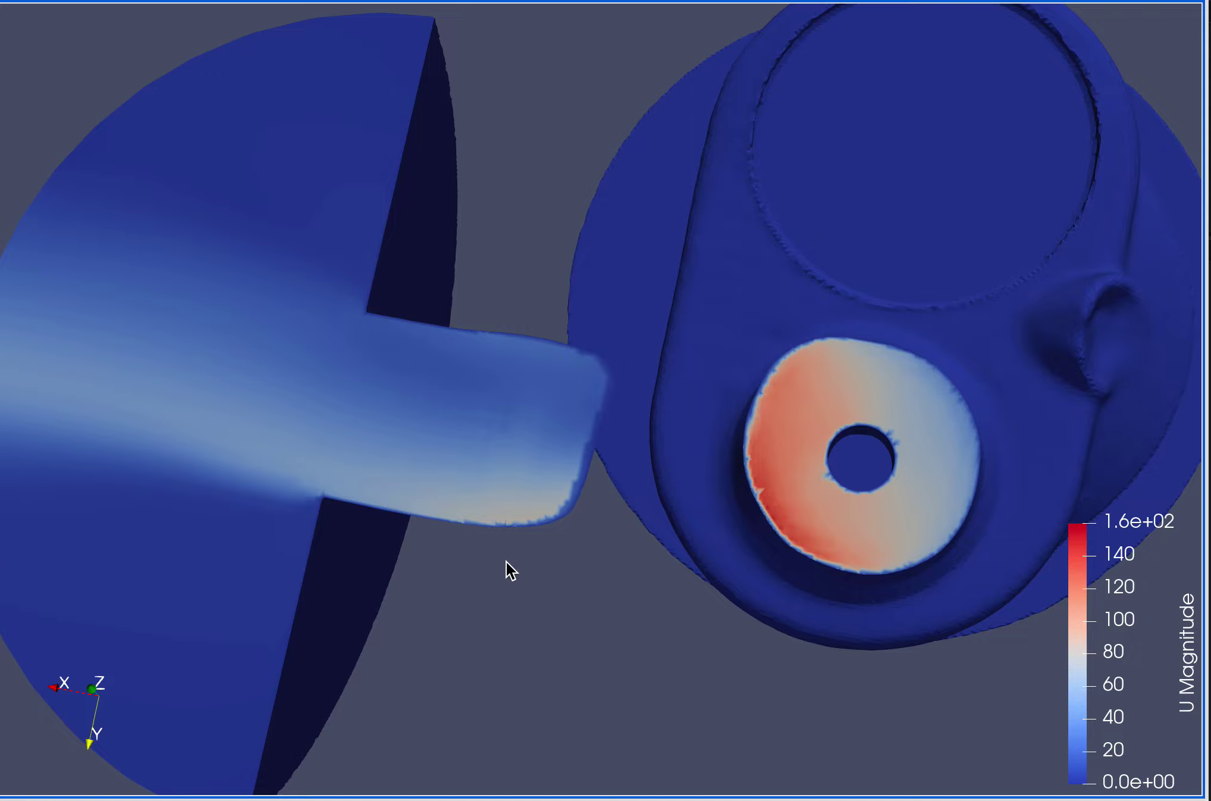
drag(687, 512, 690, 527)
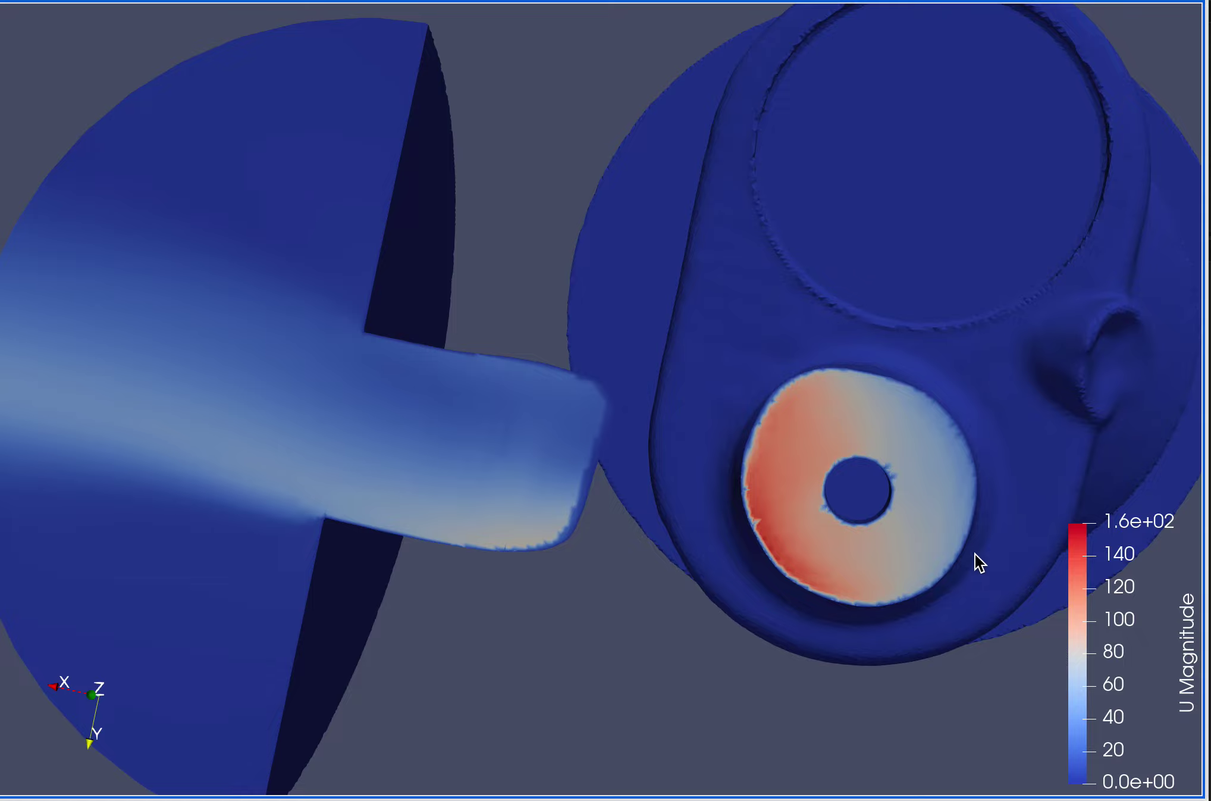
drag(961, 555, 852, 385)
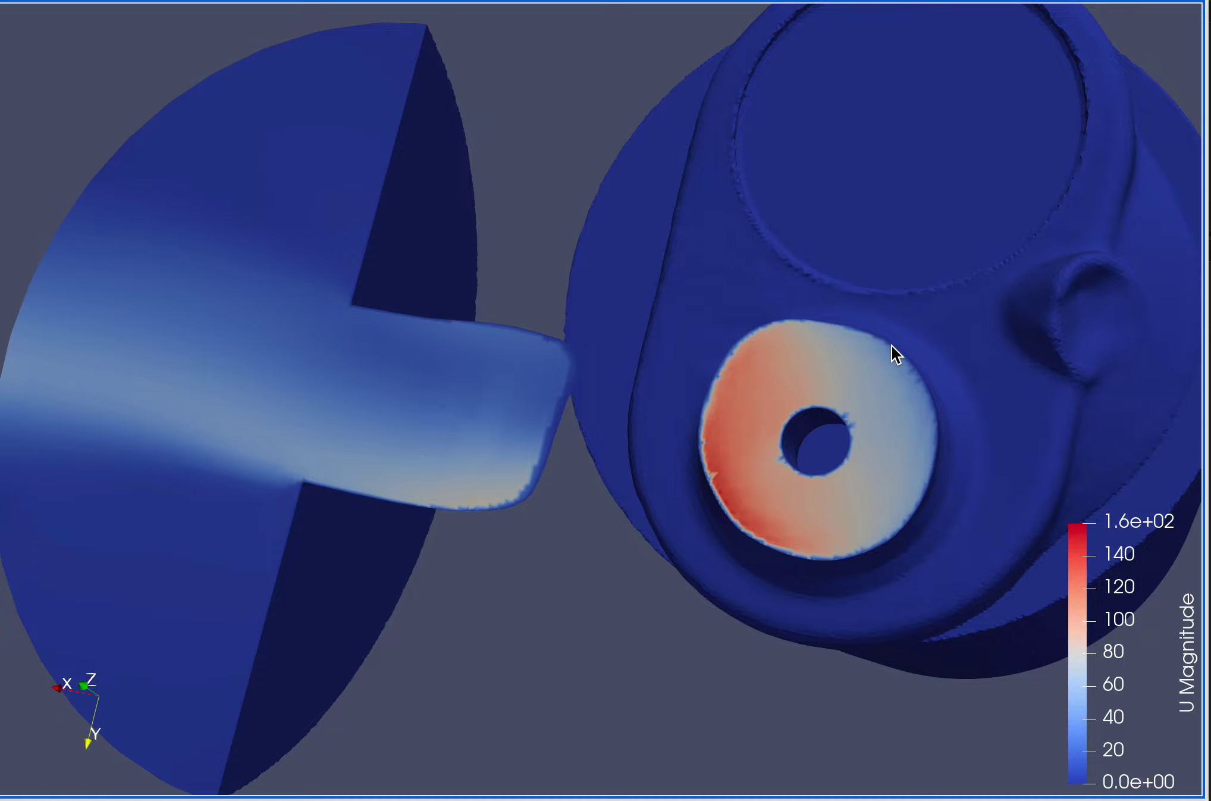
drag(891, 344, 911, 355)
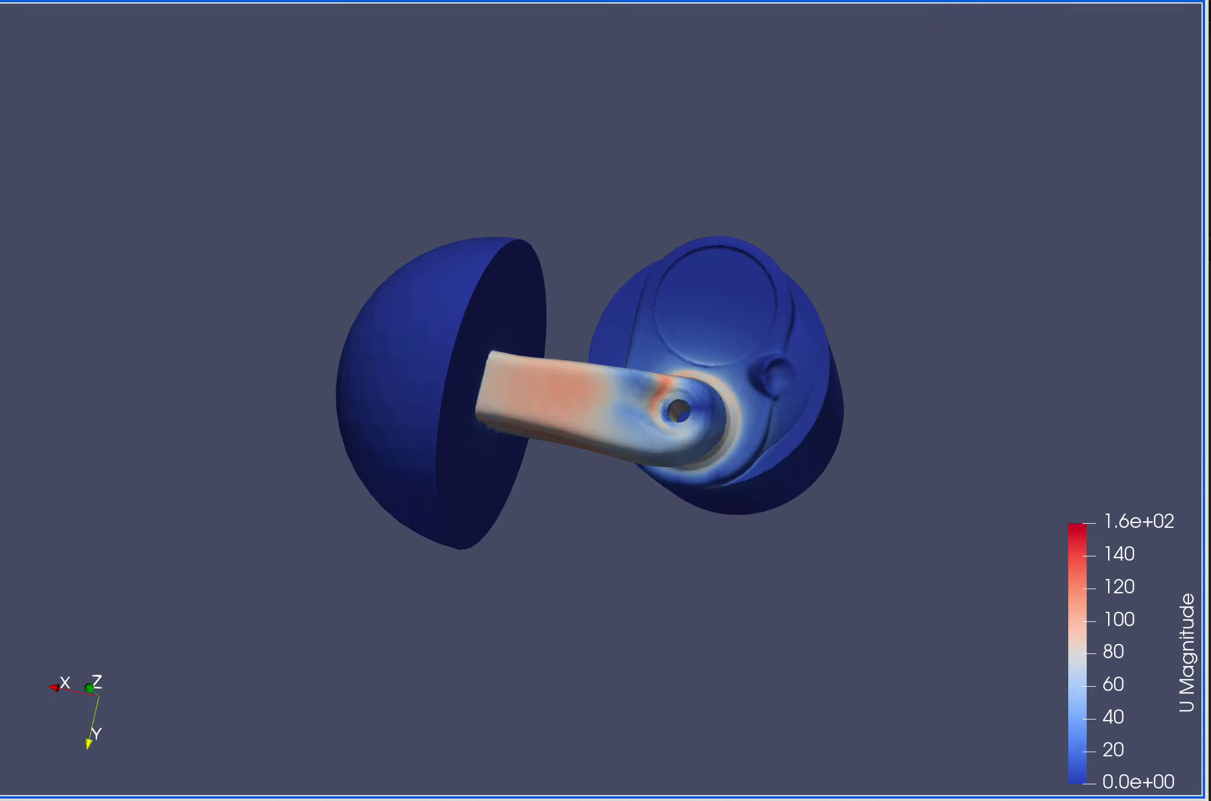
drag(623, 567, 676, 422)
scroll(676, 422, up, 6)
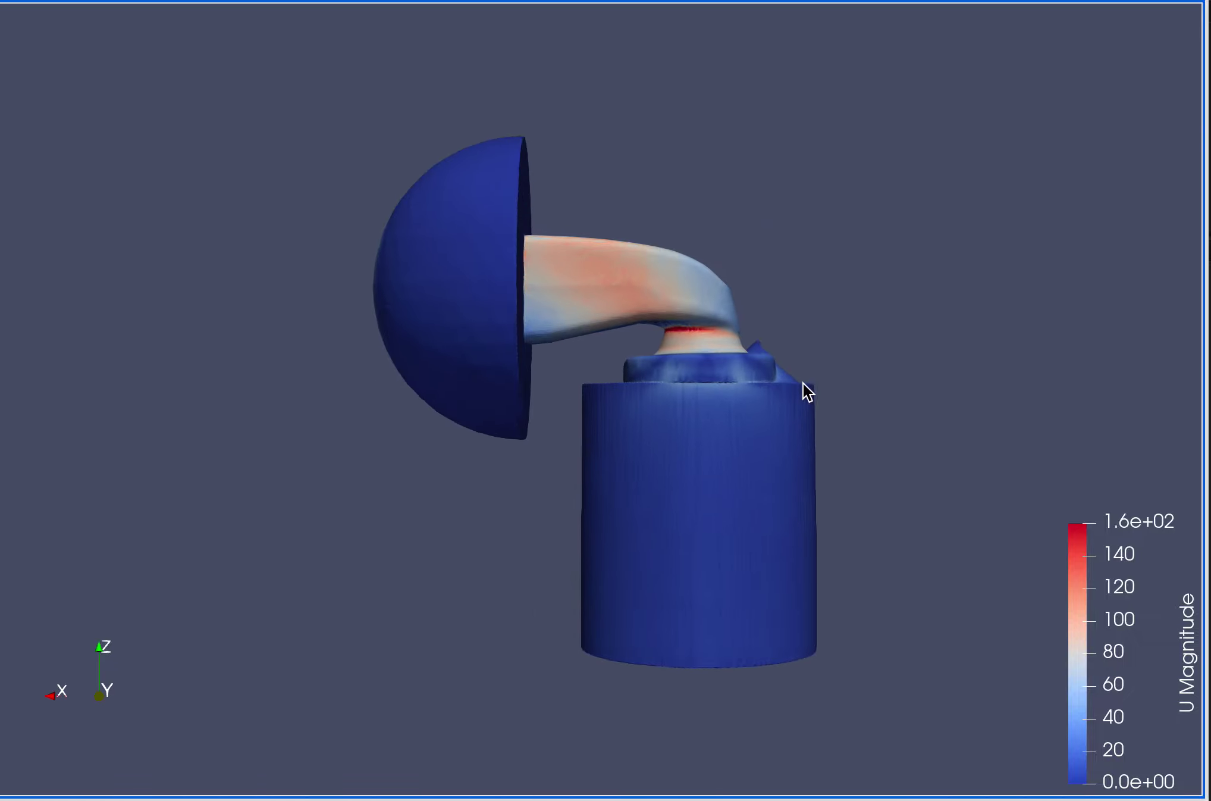
scroll(803, 384, up, 5)
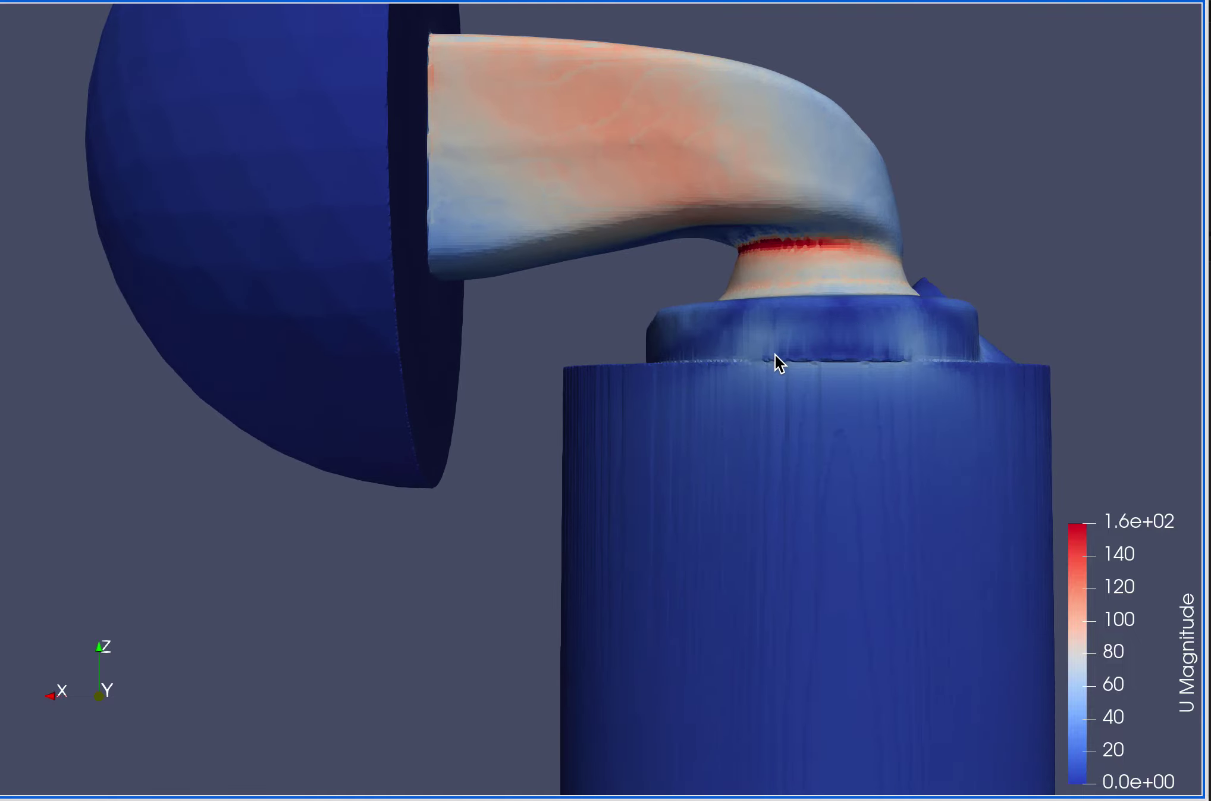
drag(779, 354, 681, 333)
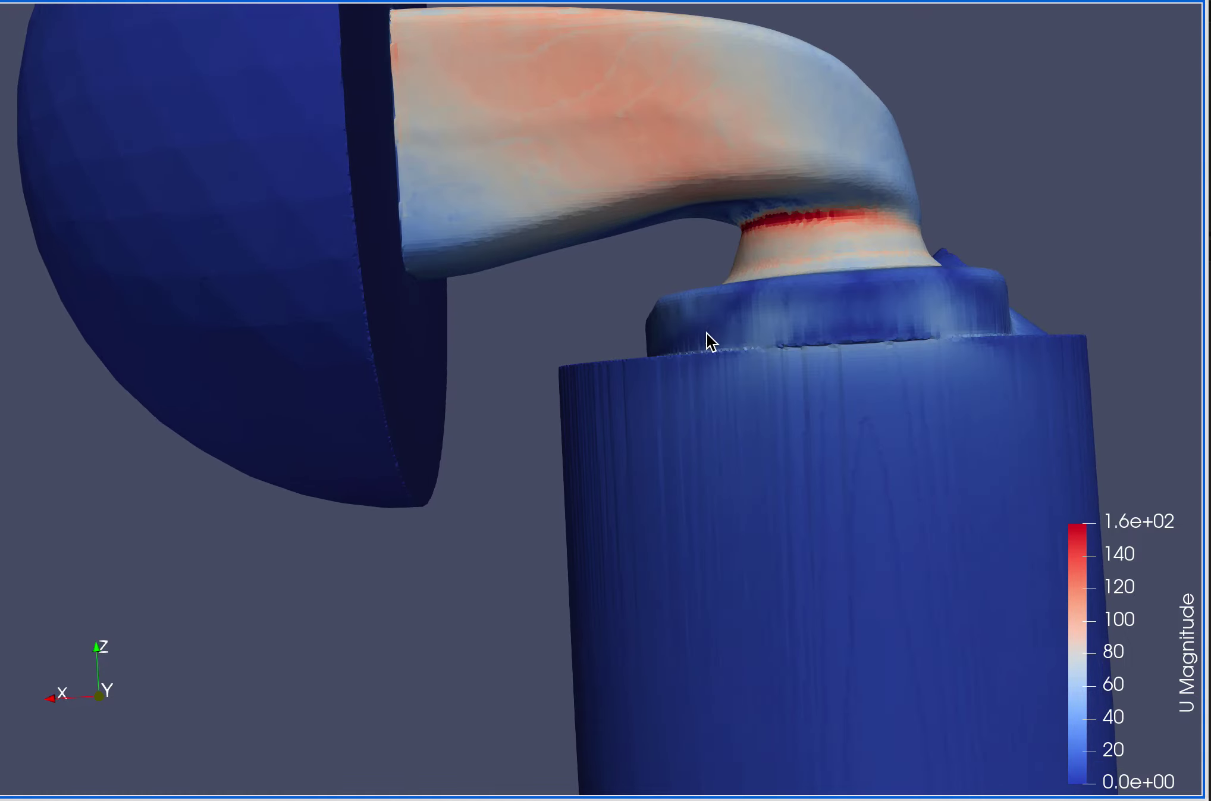
drag(800, 292, 634, 473)
drag(597, 431, 666, 431)
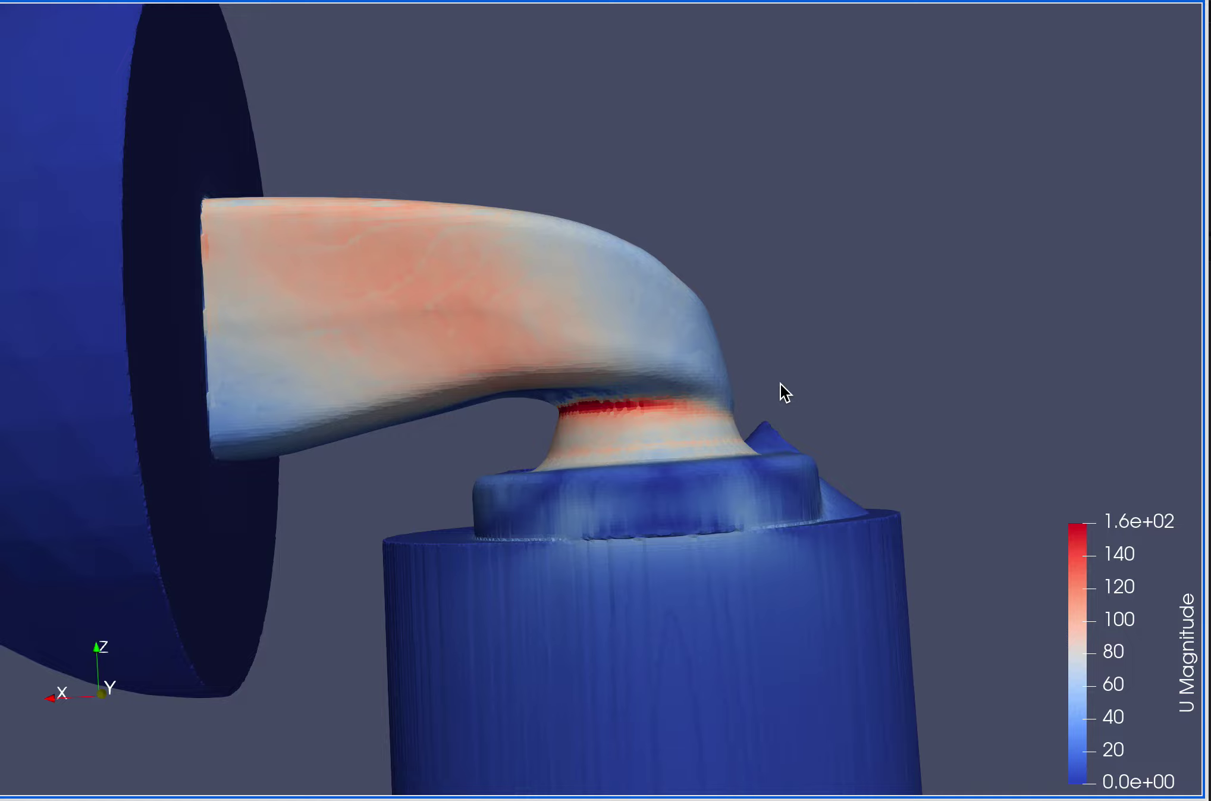
drag(792, 334, 728, 489)
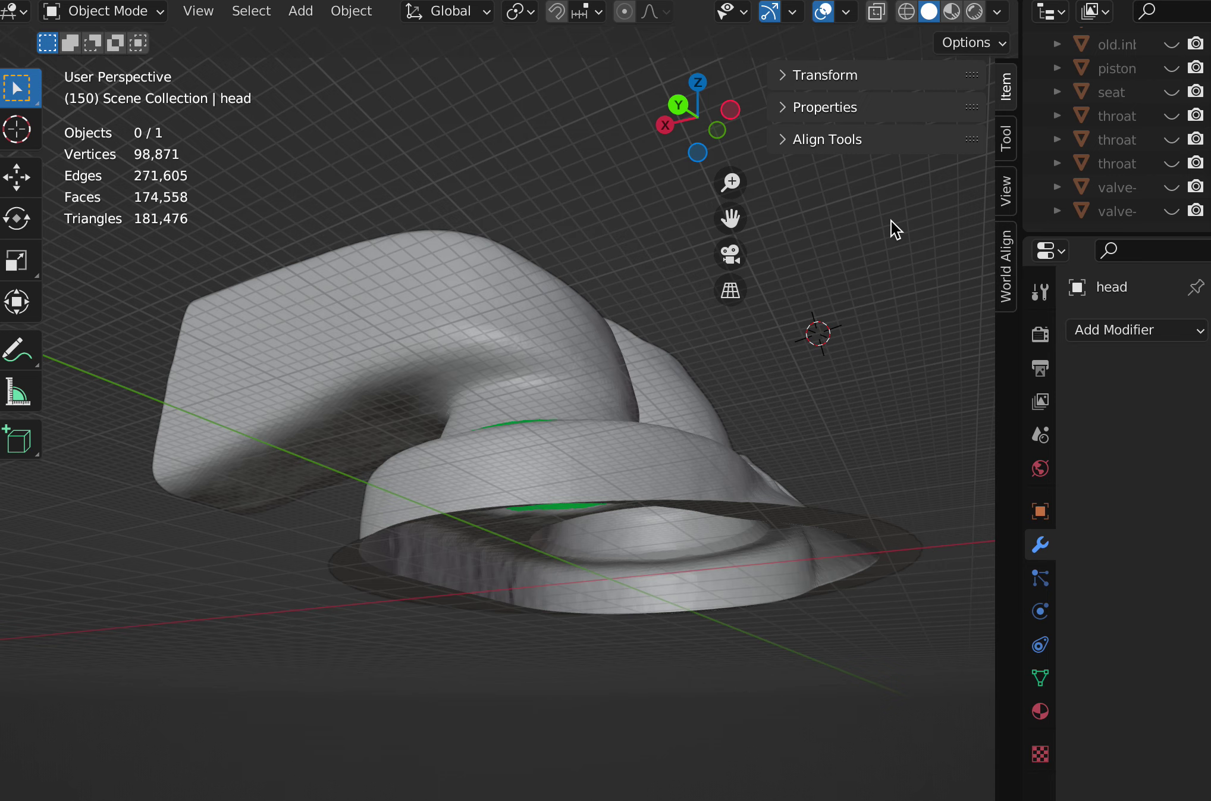
Orbit the head mesh to inspect its openings from several sides
click(572, 368)
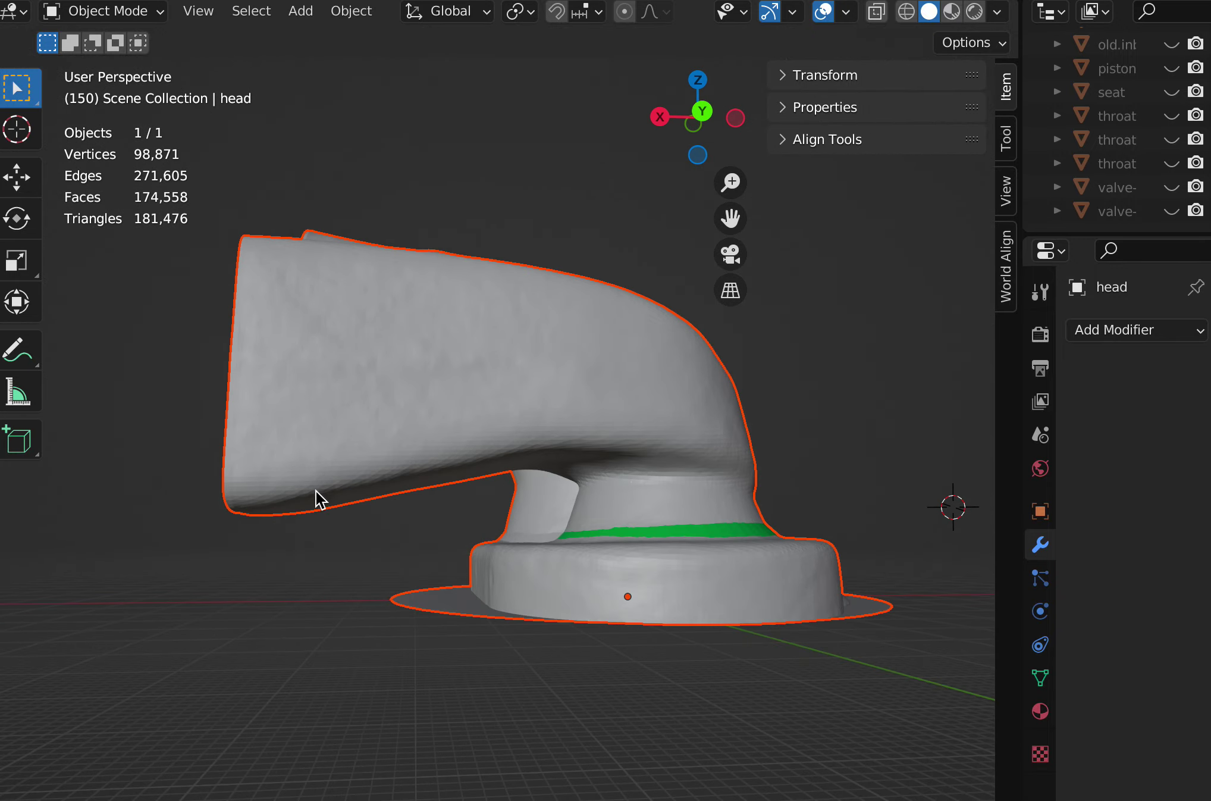
click(297, 579)
middle_drag(239, 570, 491, 526)
middle_drag(523, 481, 555, 474)
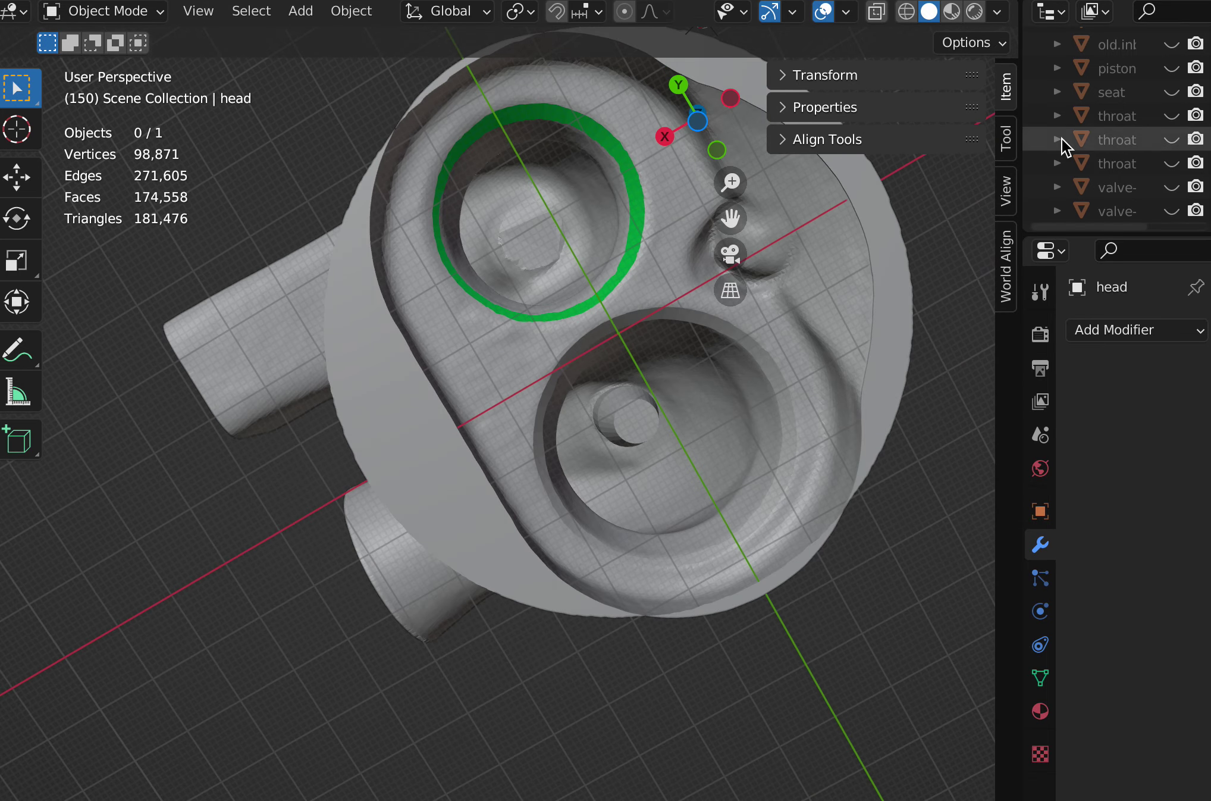
scroll(1078, 117, up, 2)
scroll(1078, 116, down, 2)
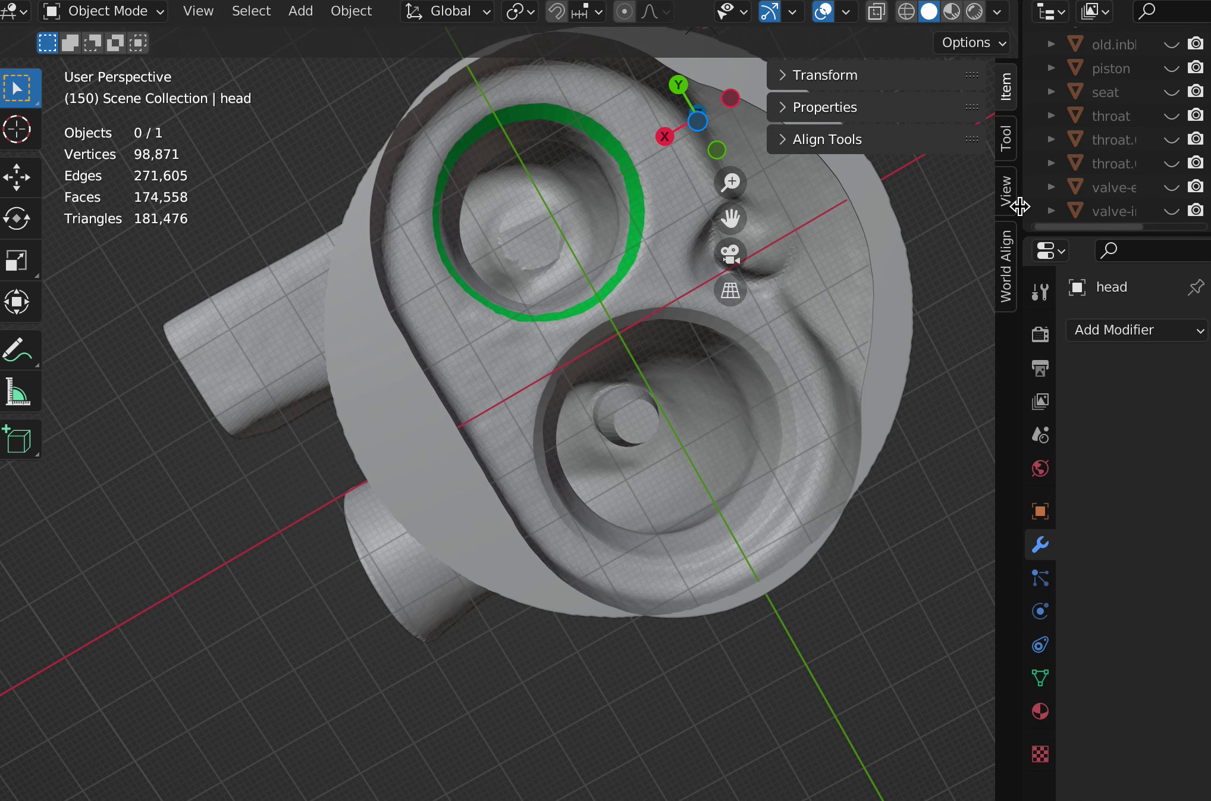
Widen the outliner and properties panels and unhide the throat object
drag(1020, 206, 892, 204)
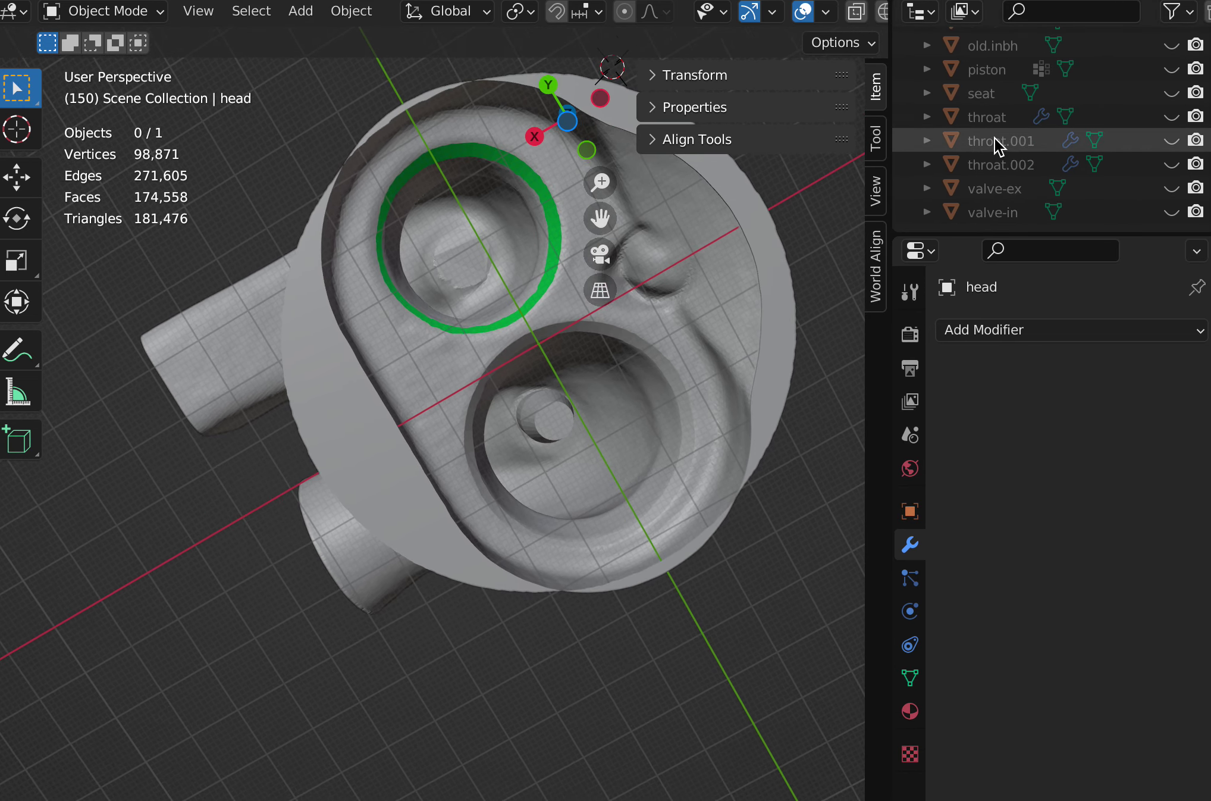
click(1173, 116)
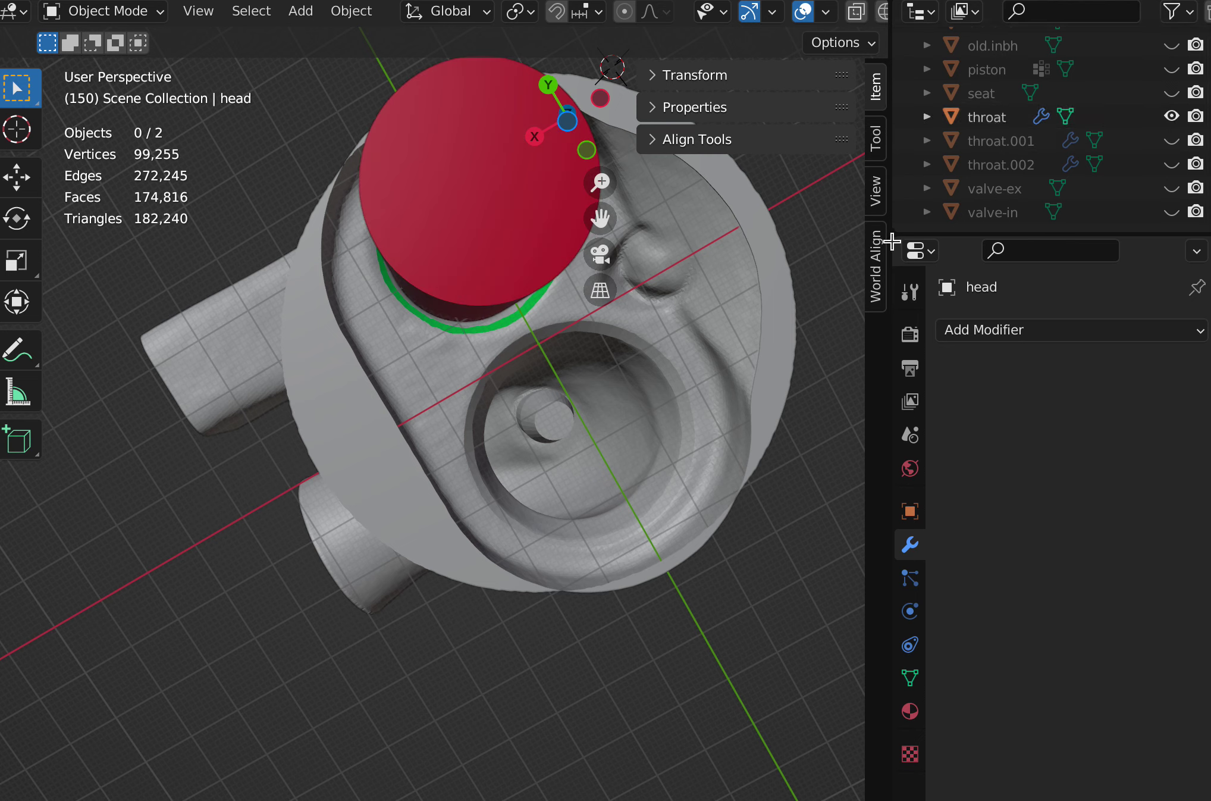
drag(892, 241, 994, 205)
middle_drag(630, 249, 630, 250)
Orbit to an elevated side view of the port
click(500, 273)
middle_drag(501, 273, 254, 529)
click(253, 529)
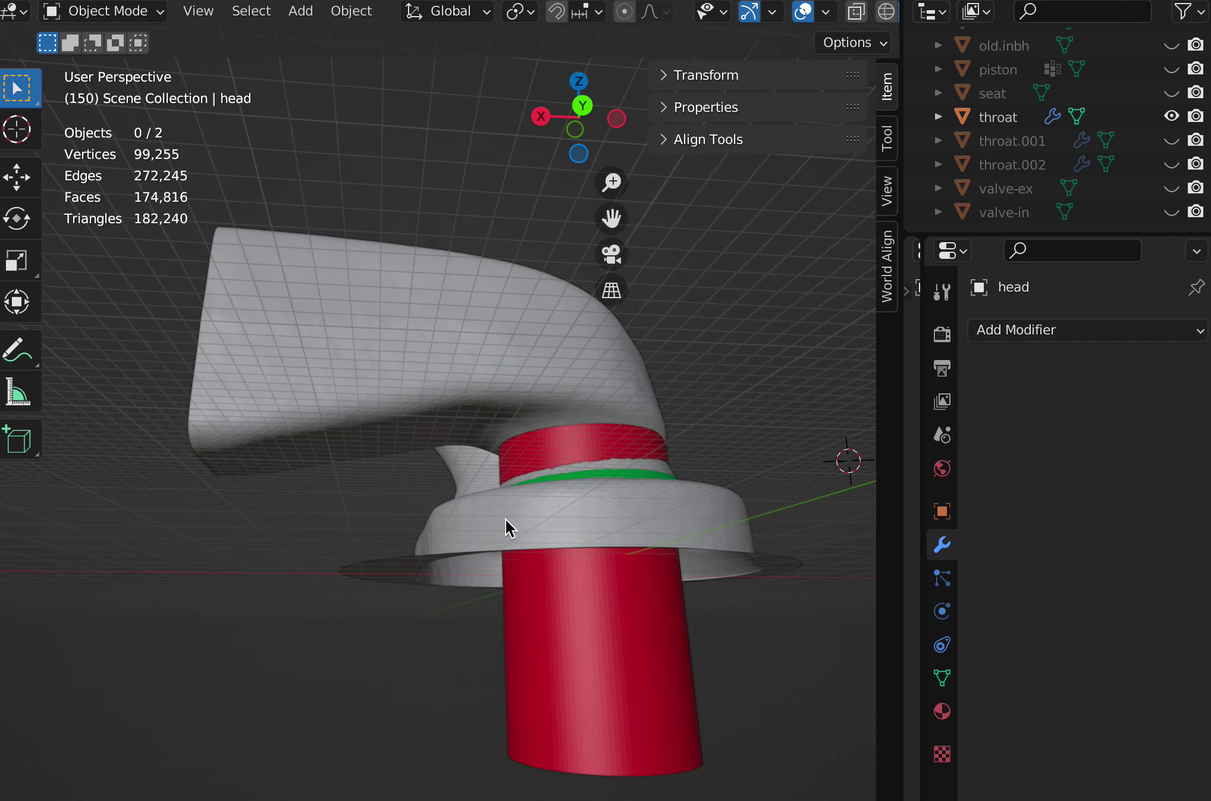
middle_drag(565, 553, 567, 547)
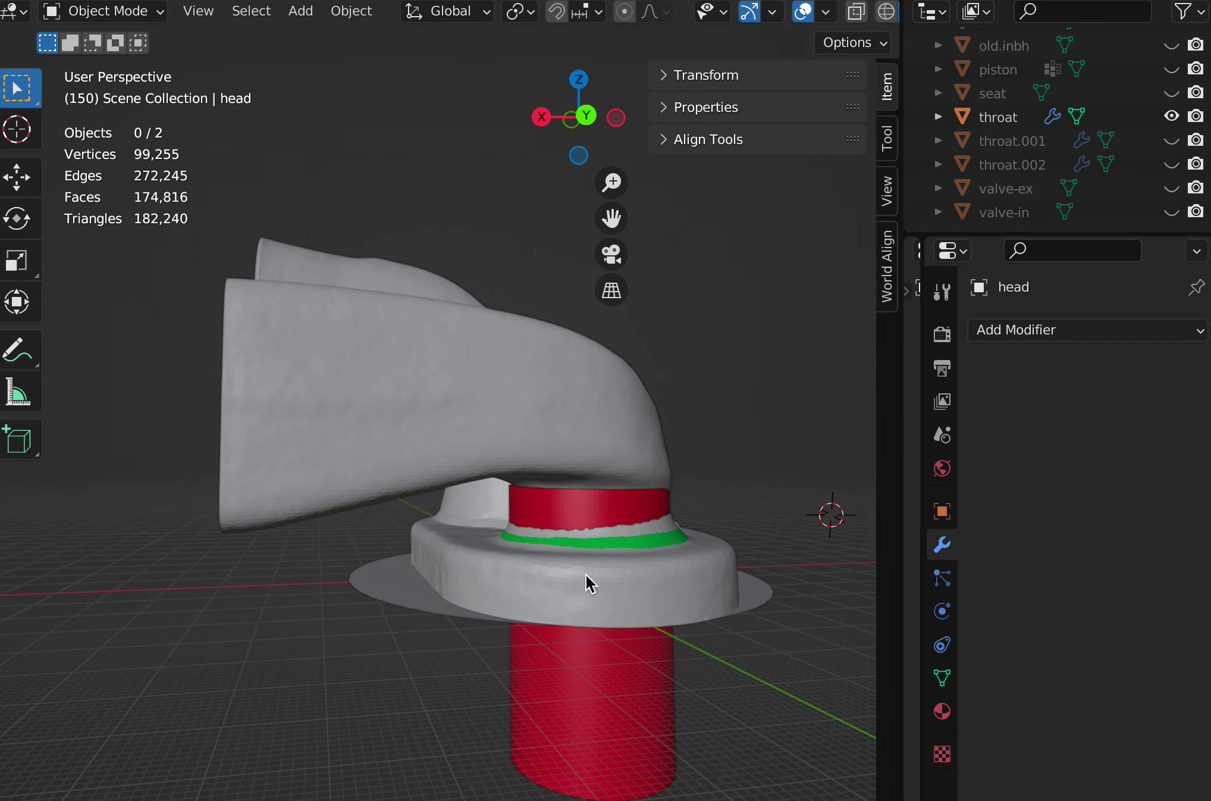
View the head straight from below and zoom to compare the throat with the seat ring
scroll(586, 573, down, 10)
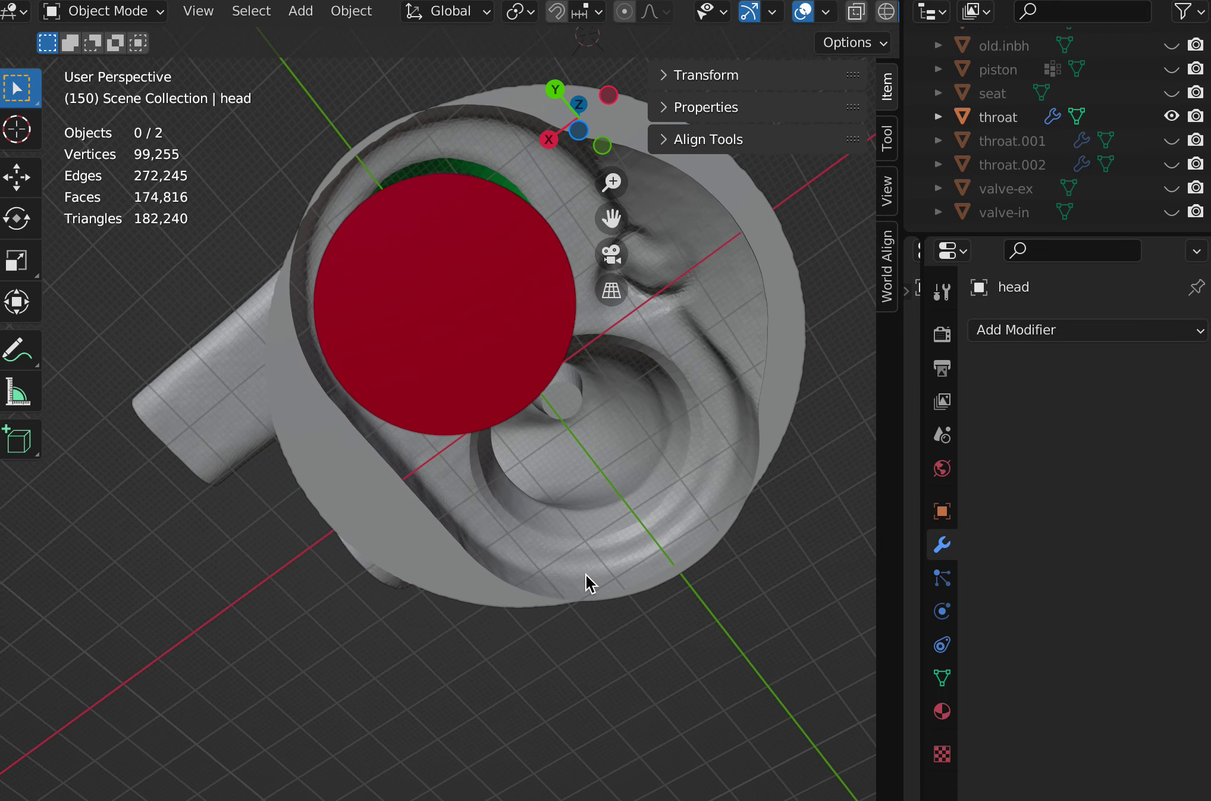
click(581, 132)
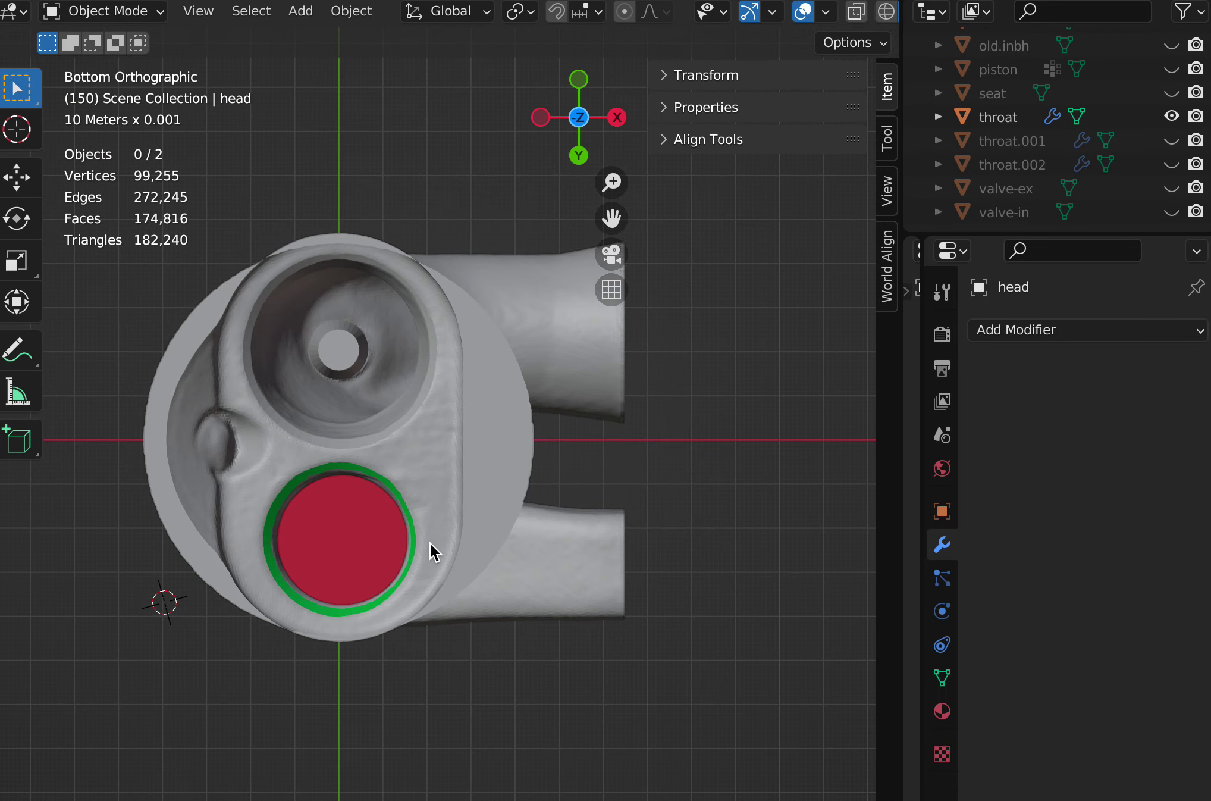
scroll(429, 541, down, 10)
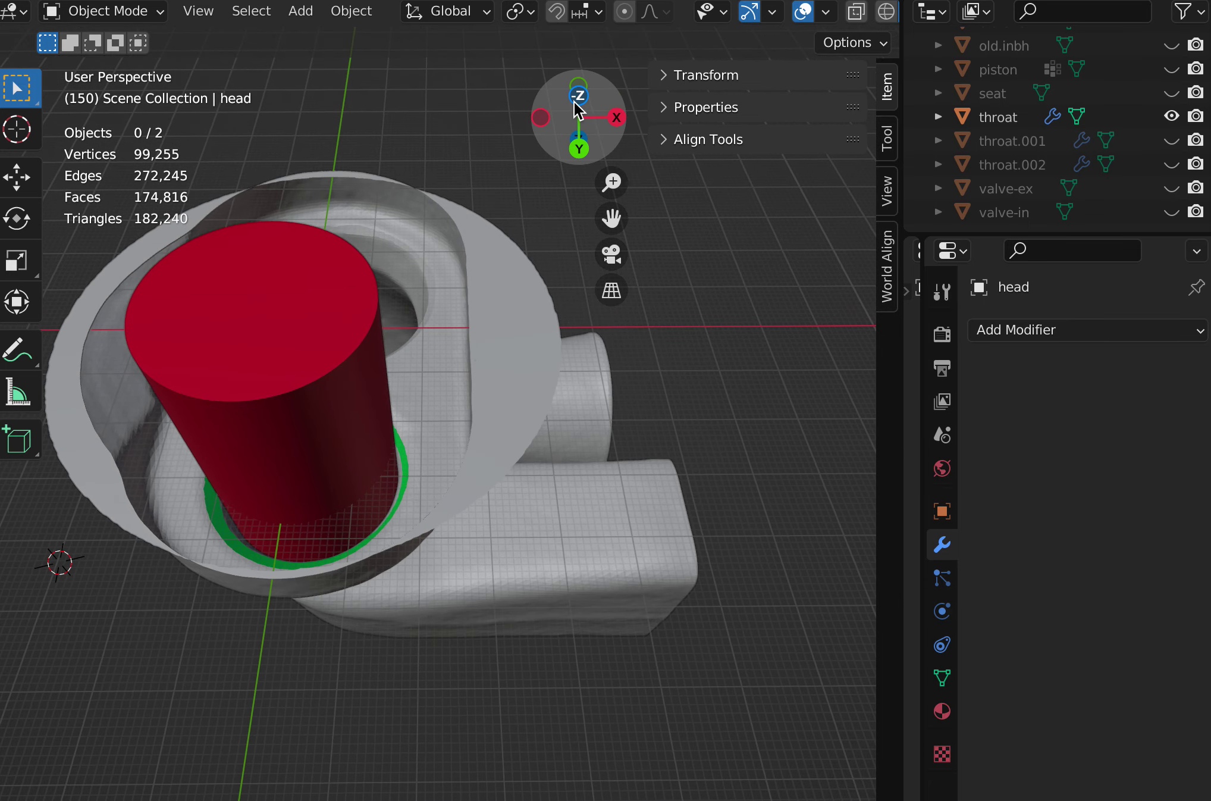
click(576, 100)
scroll(548, 302, up, 2)
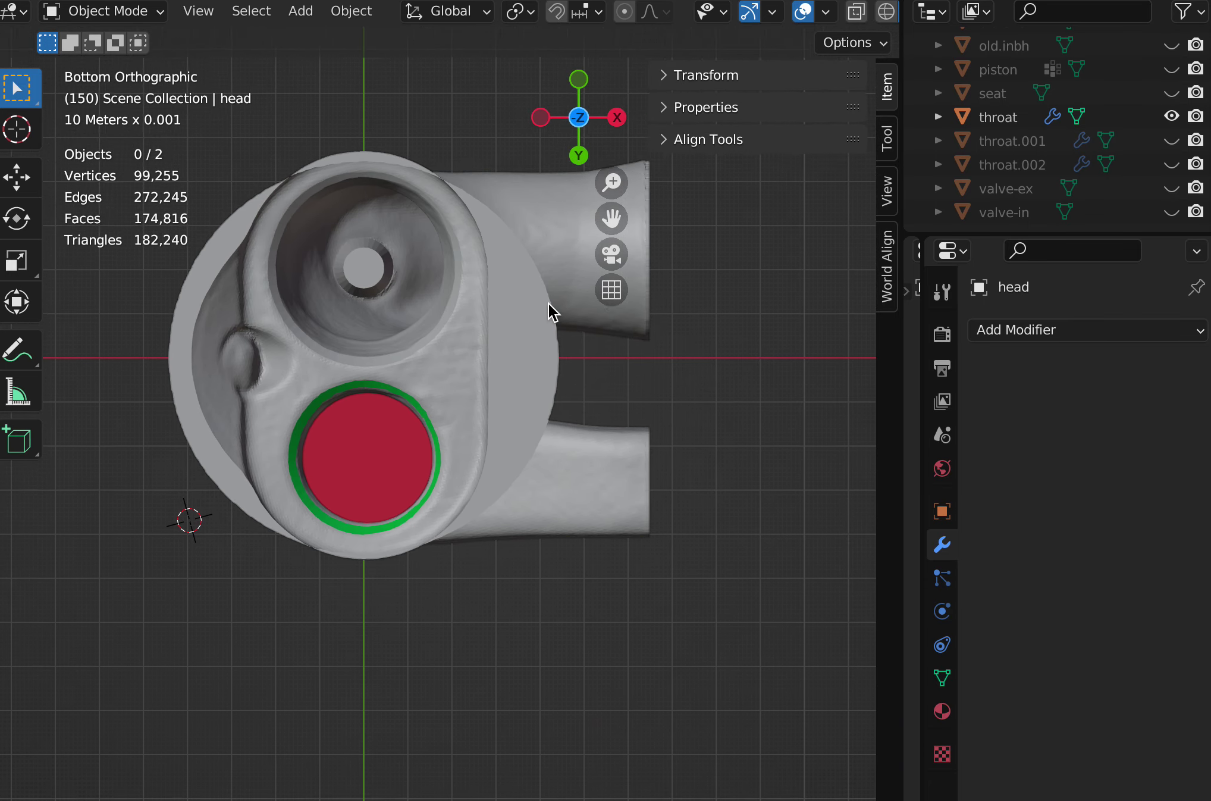
shift+scroll(548, 302, up, 3)
ctrl+scroll(548, 302, up, 3)
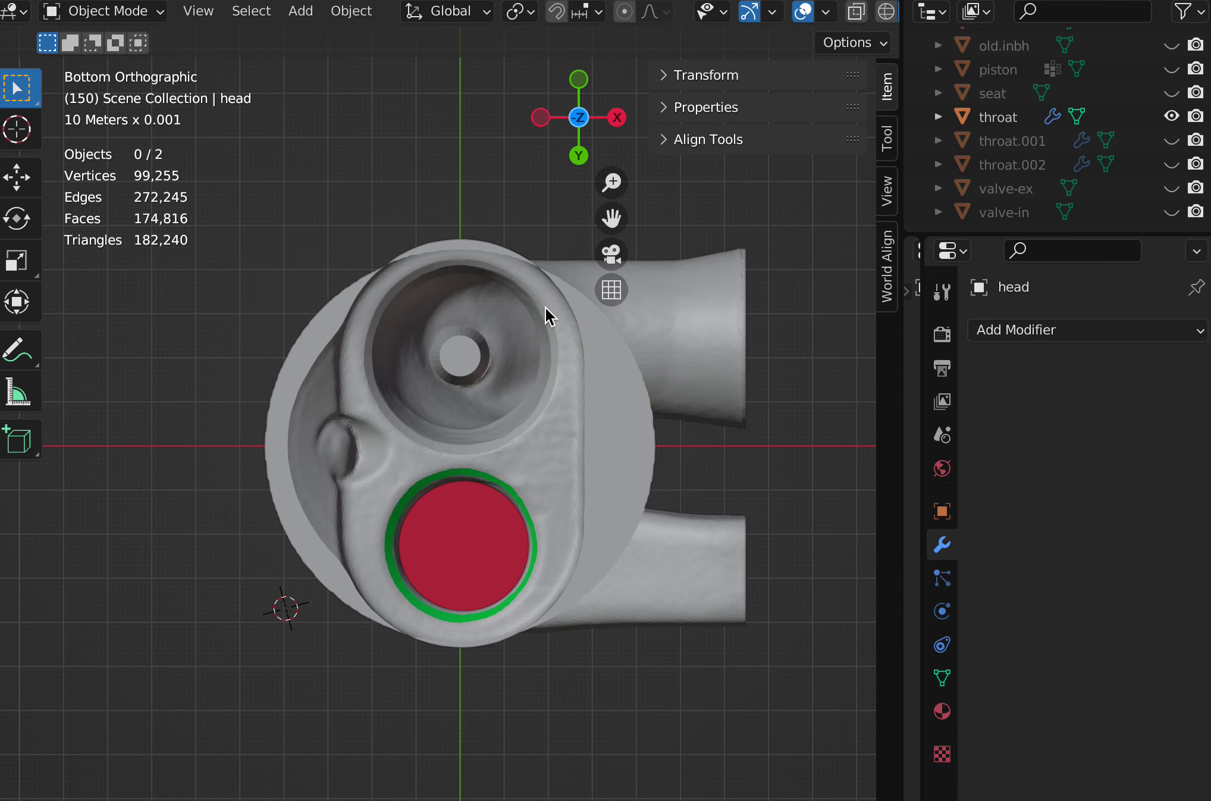
scroll(544, 306, down, 2)
scroll(545, 306, up, 6)
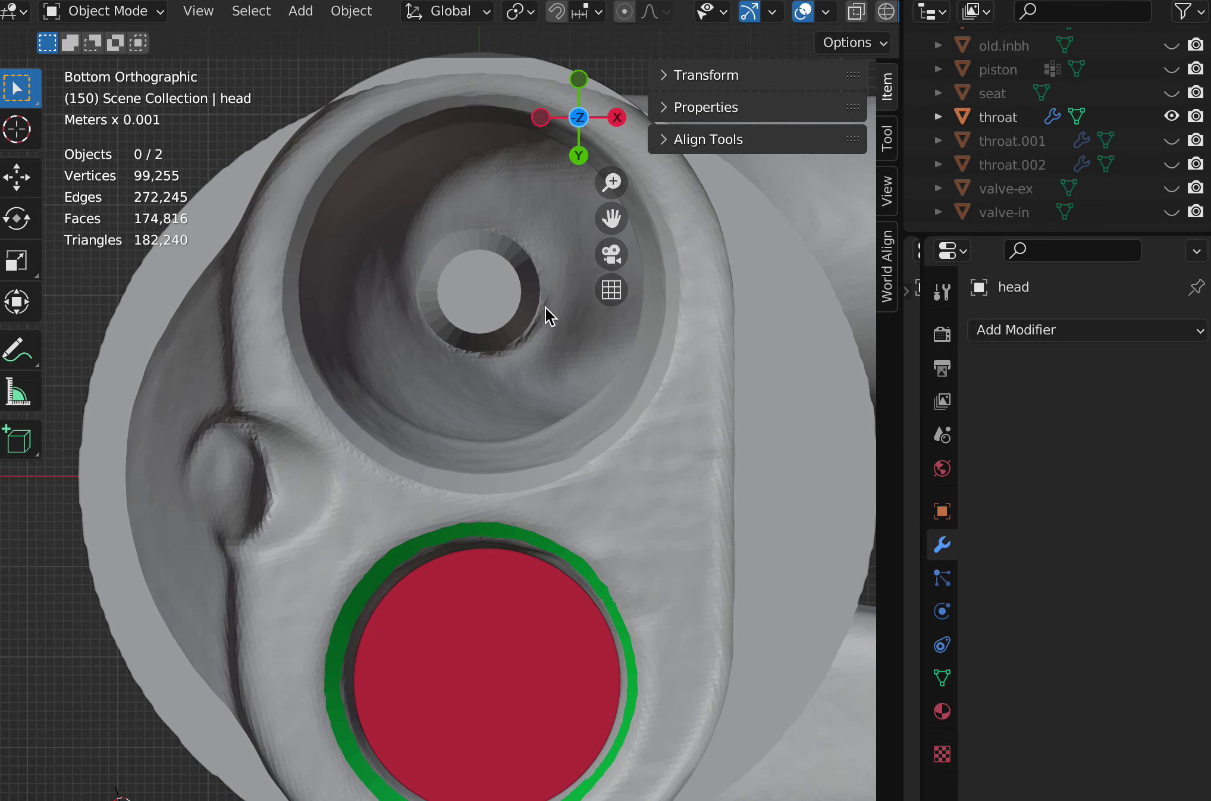
shift+scroll(546, 311, down, 6)
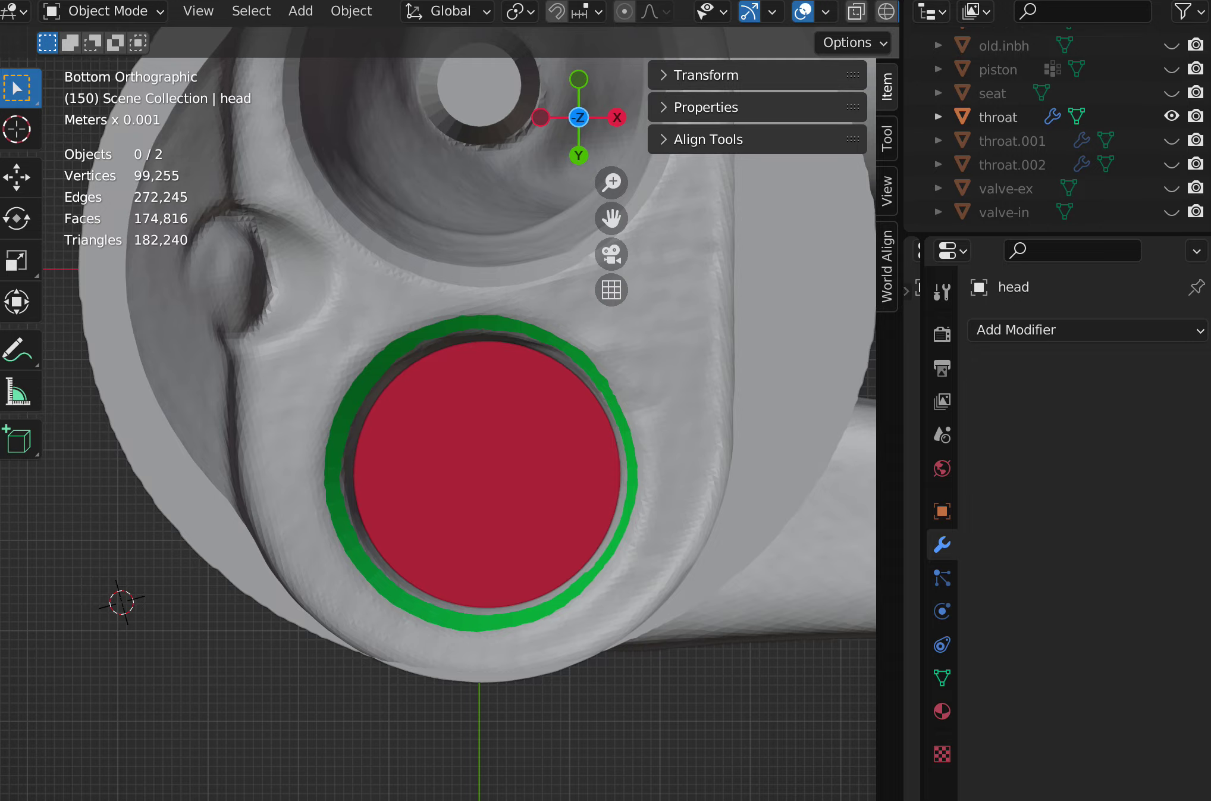
middle_drag(671, 431, 672, 431)
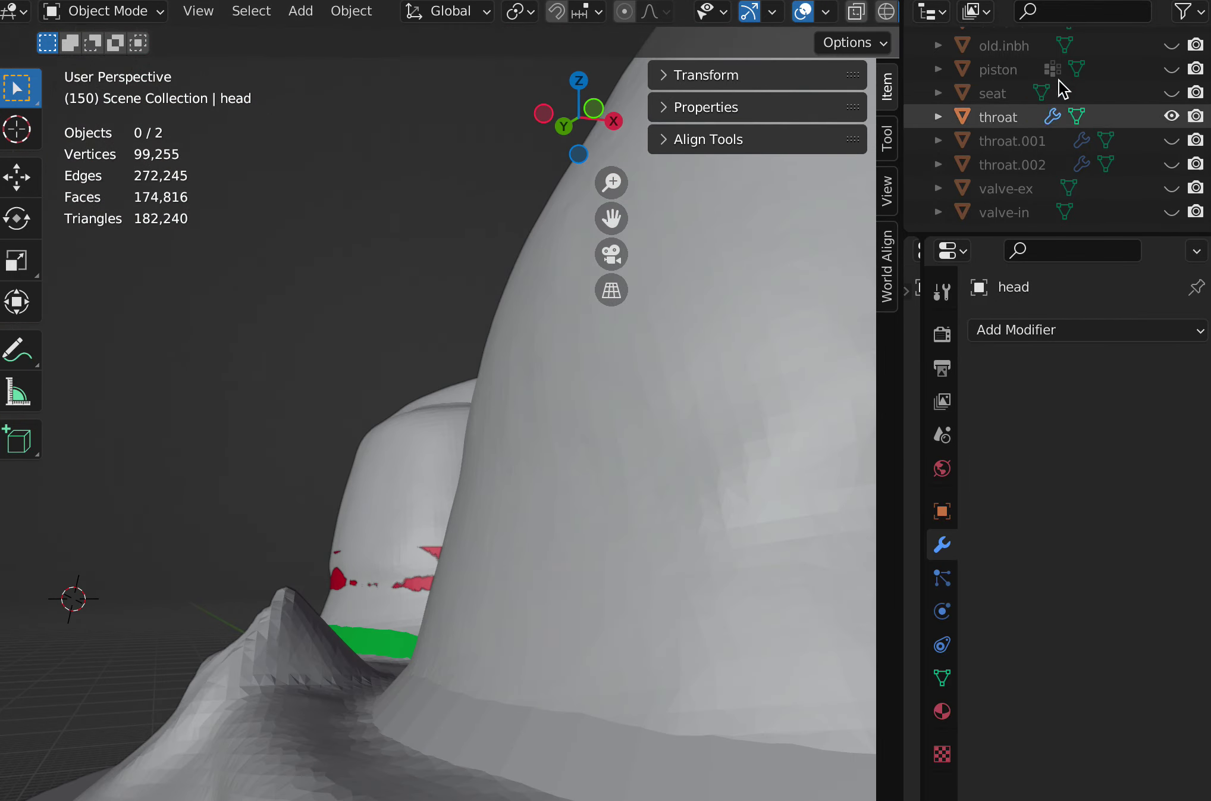
Hide the throat and B20F.baseline objects and show the head object
click(1184, 116)
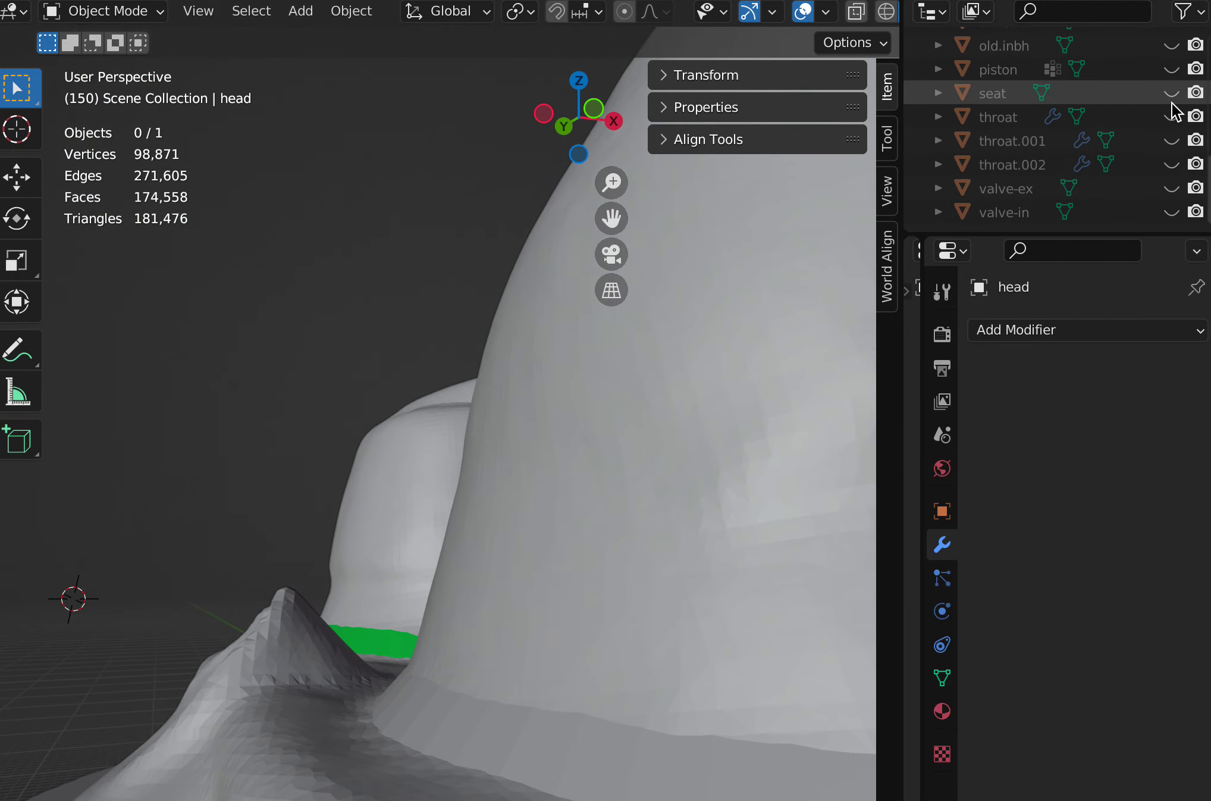
scroll(1177, 113, up, 8)
scroll(1175, 111, up, 2)
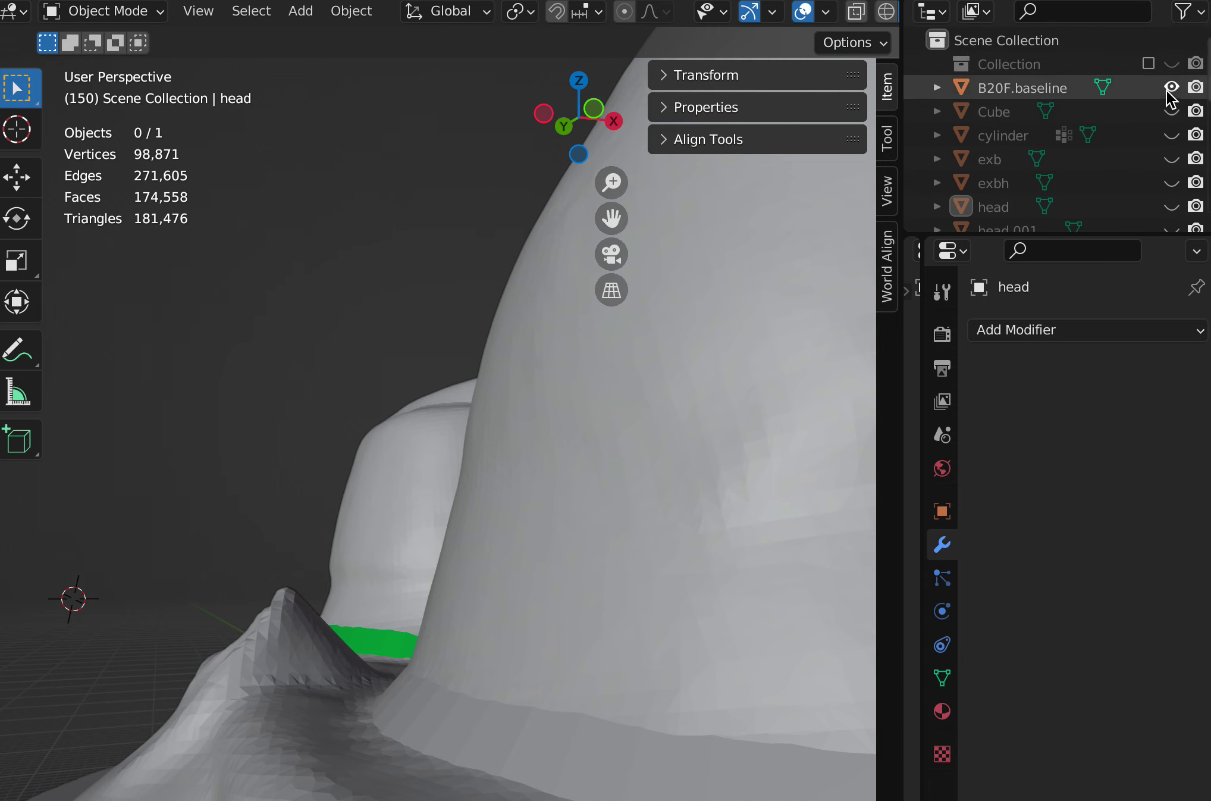
click(1171, 82)
scroll(1154, 138, down, 2)
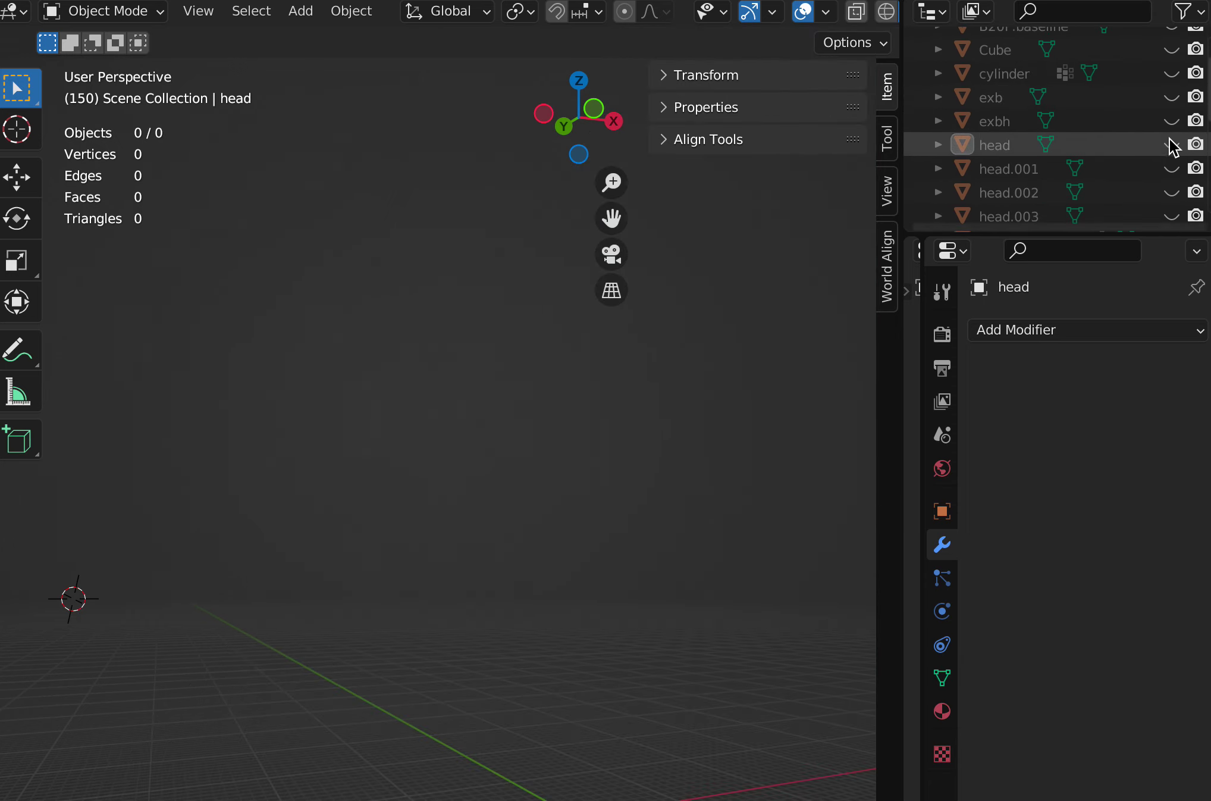
click(1170, 144)
Orbit around the head with numpad views, tilting below the ground and back above
middle_drag(304, 488, 499, 433)
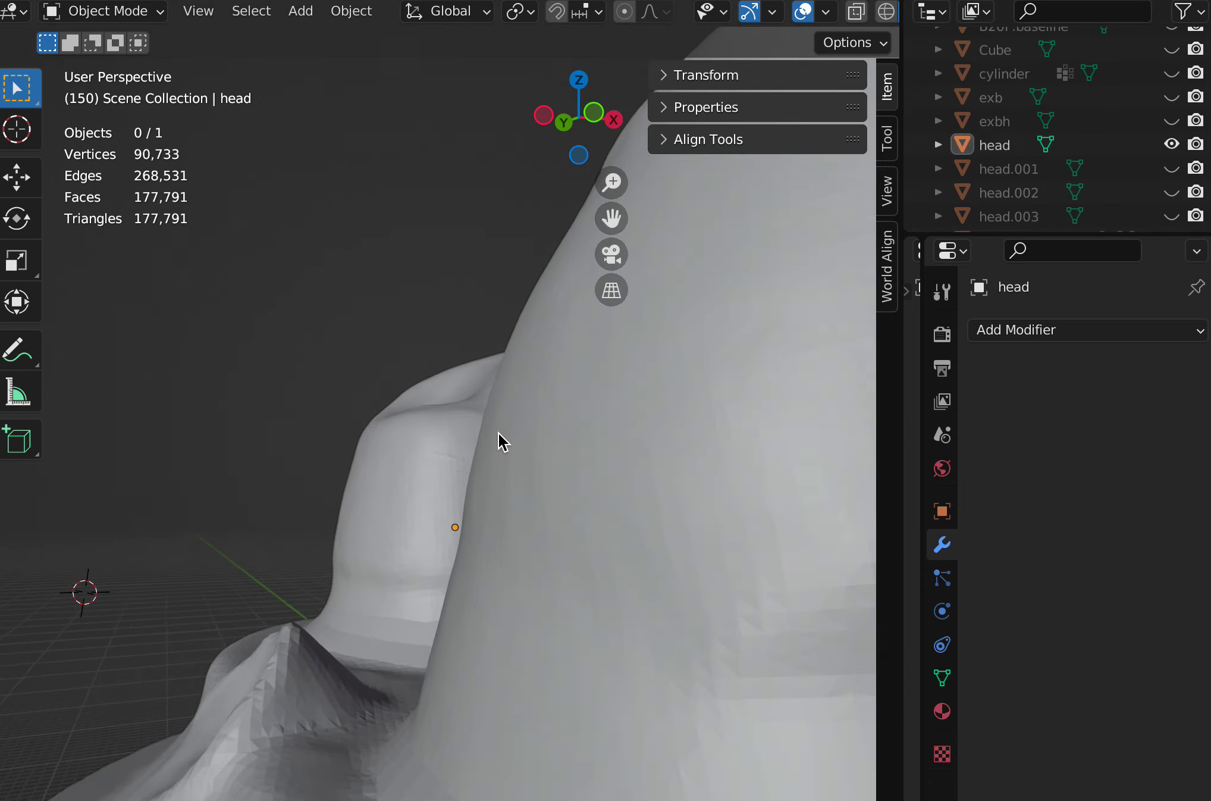
scroll(498, 431, down, 5)
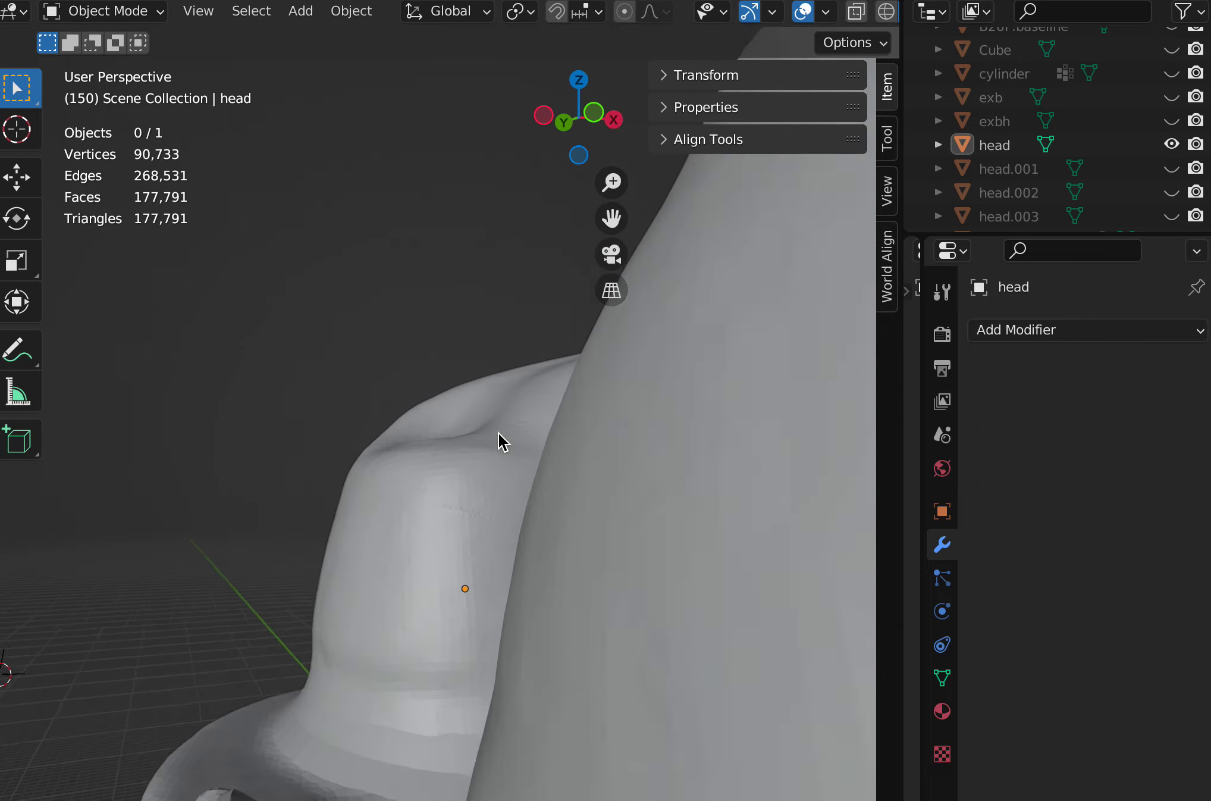
scroll(498, 432, down, 3)
key(KP_4)
key(KP_4)
key(KP_4)
key(KP_4)
key(KP_4)
key(KP_4)
key(KP_4)
key(KP_4)
key(KP_4)
key(KP_4)
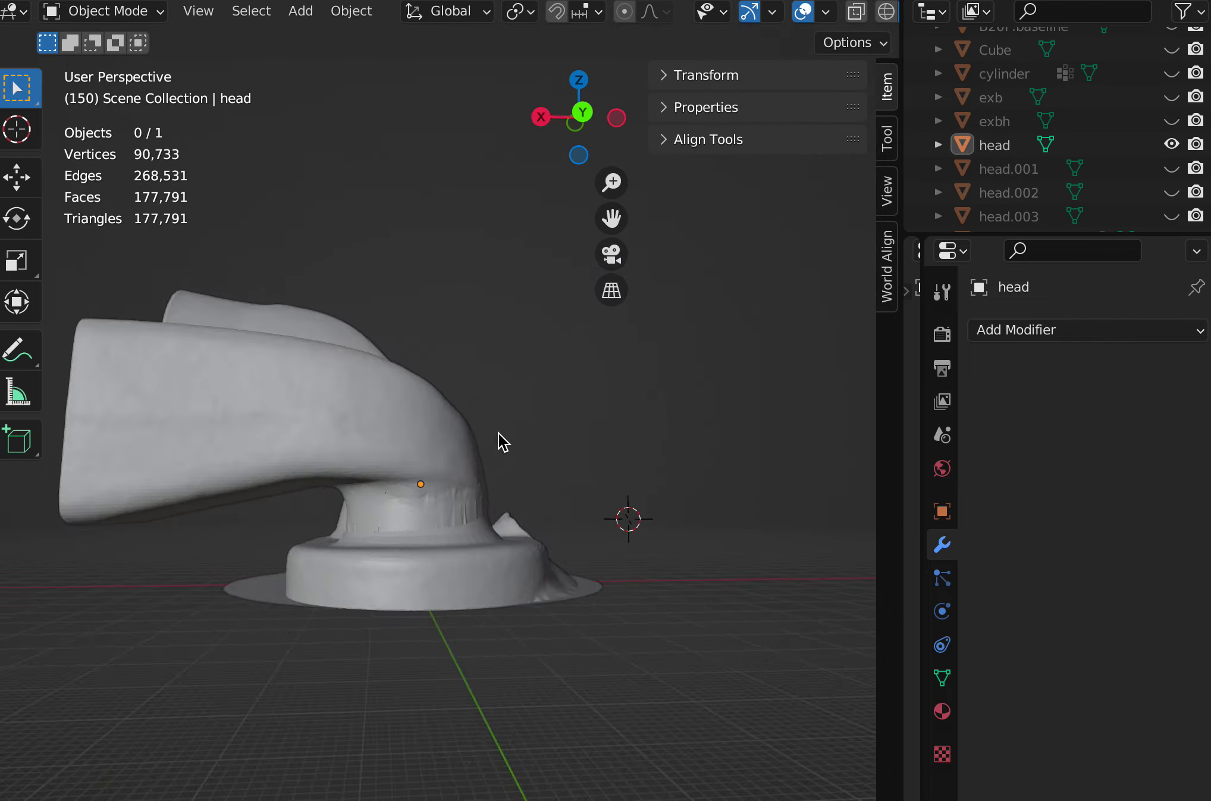
middle_drag(498, 434, 462, 471)
key(KP_8)
key(KP_8)
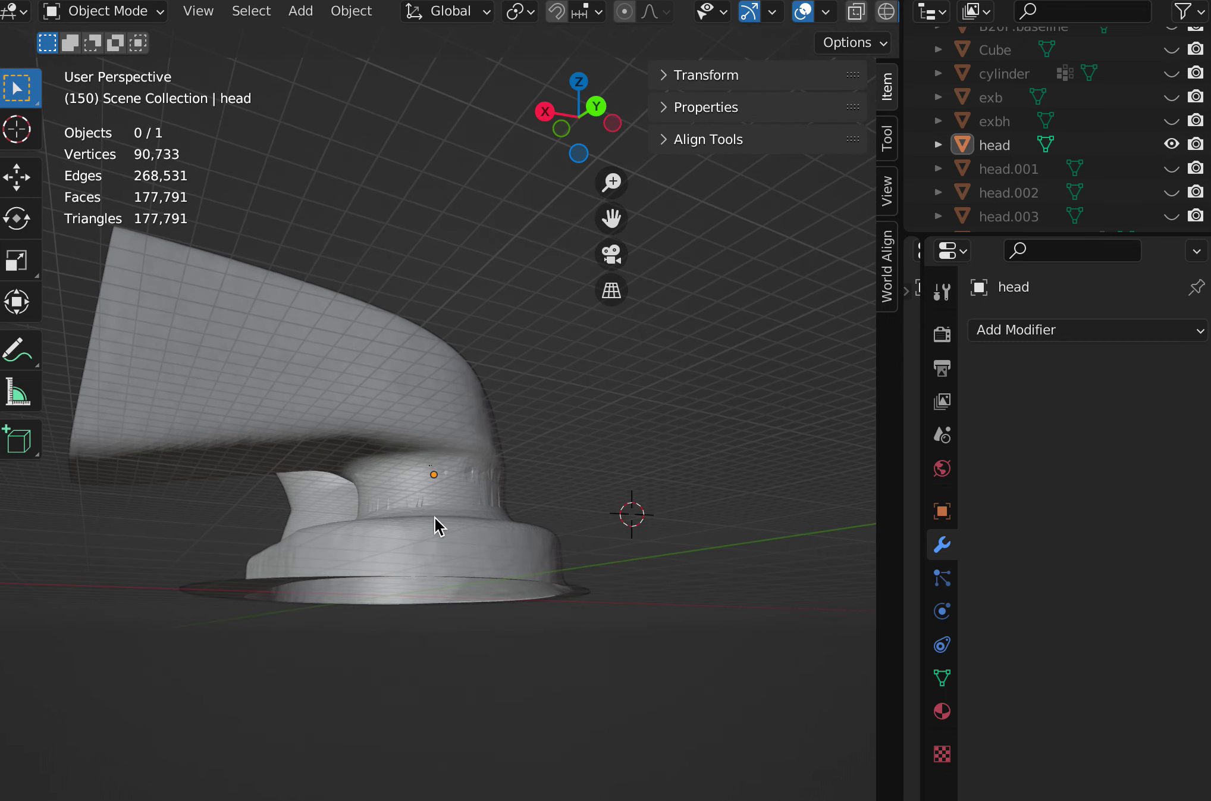
key(KP_2)
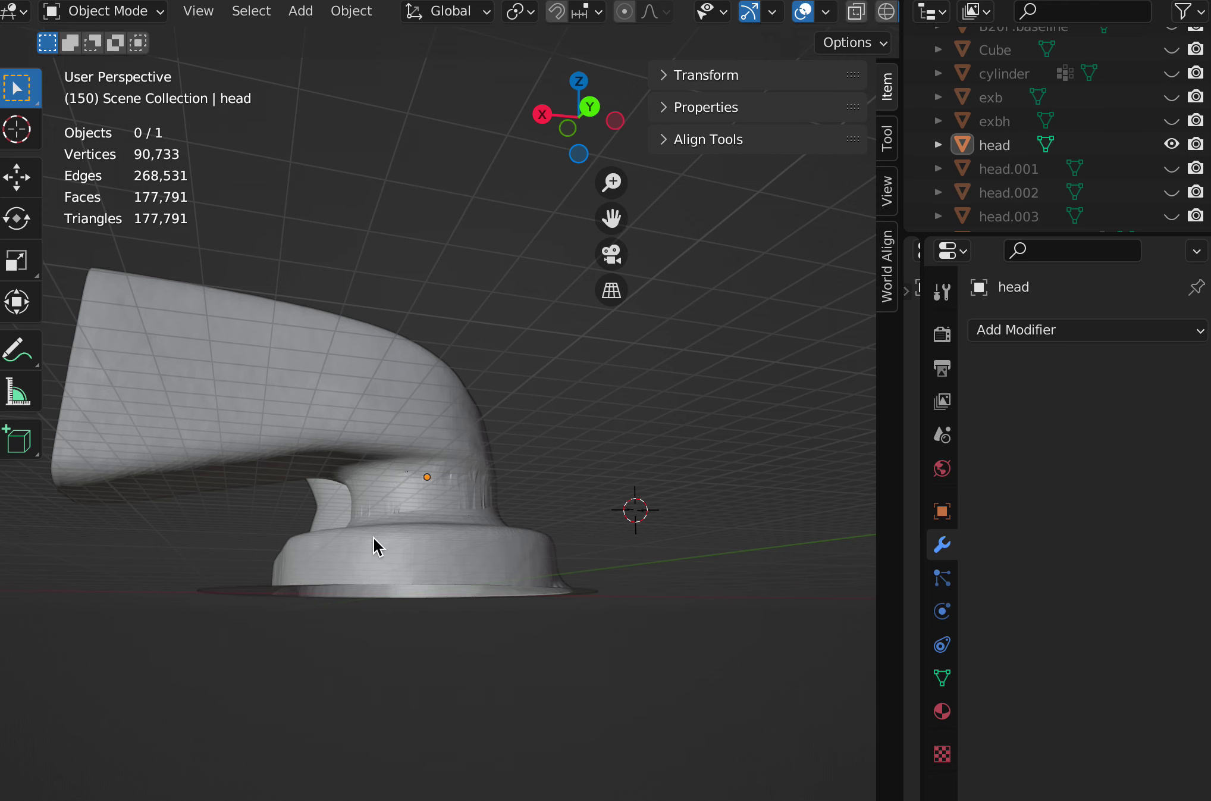
key(KP_2)
key(KP_2)
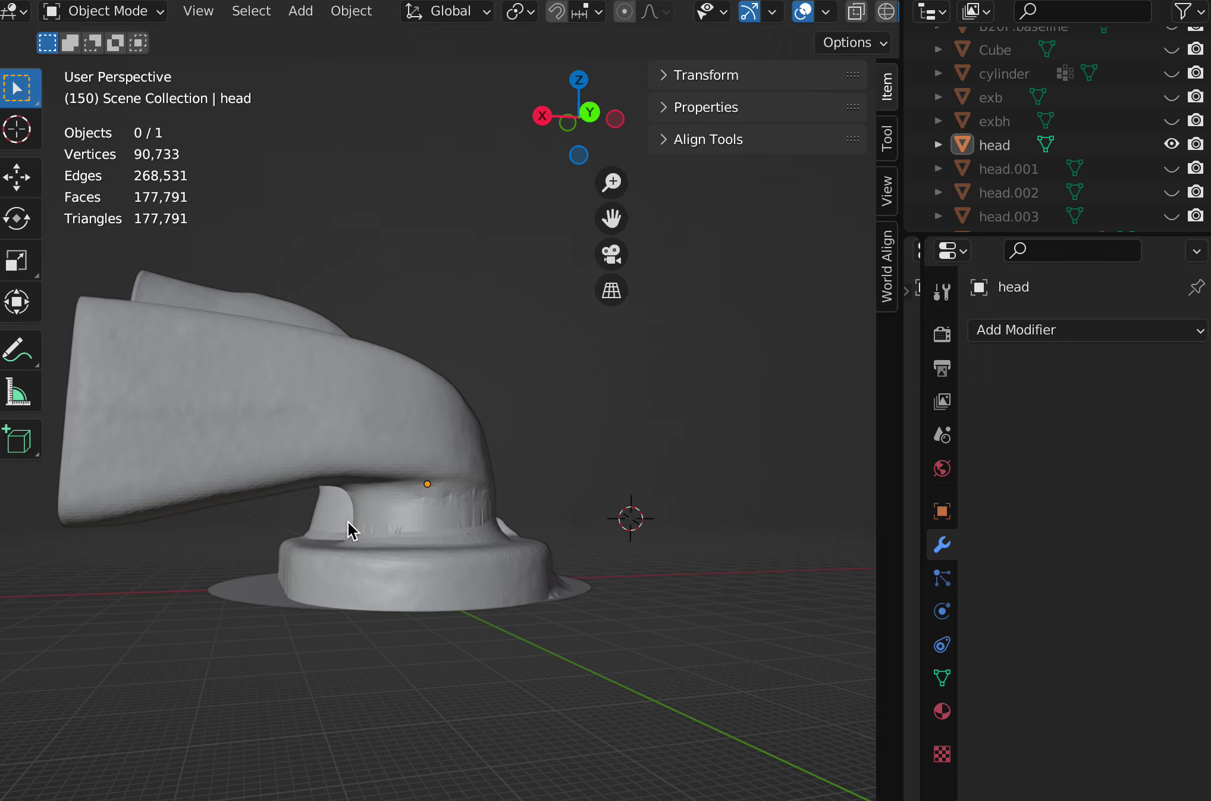
Move over to the ParaView window showing the port coloured by U Magnitude
scroll(349, 504, right, 10)
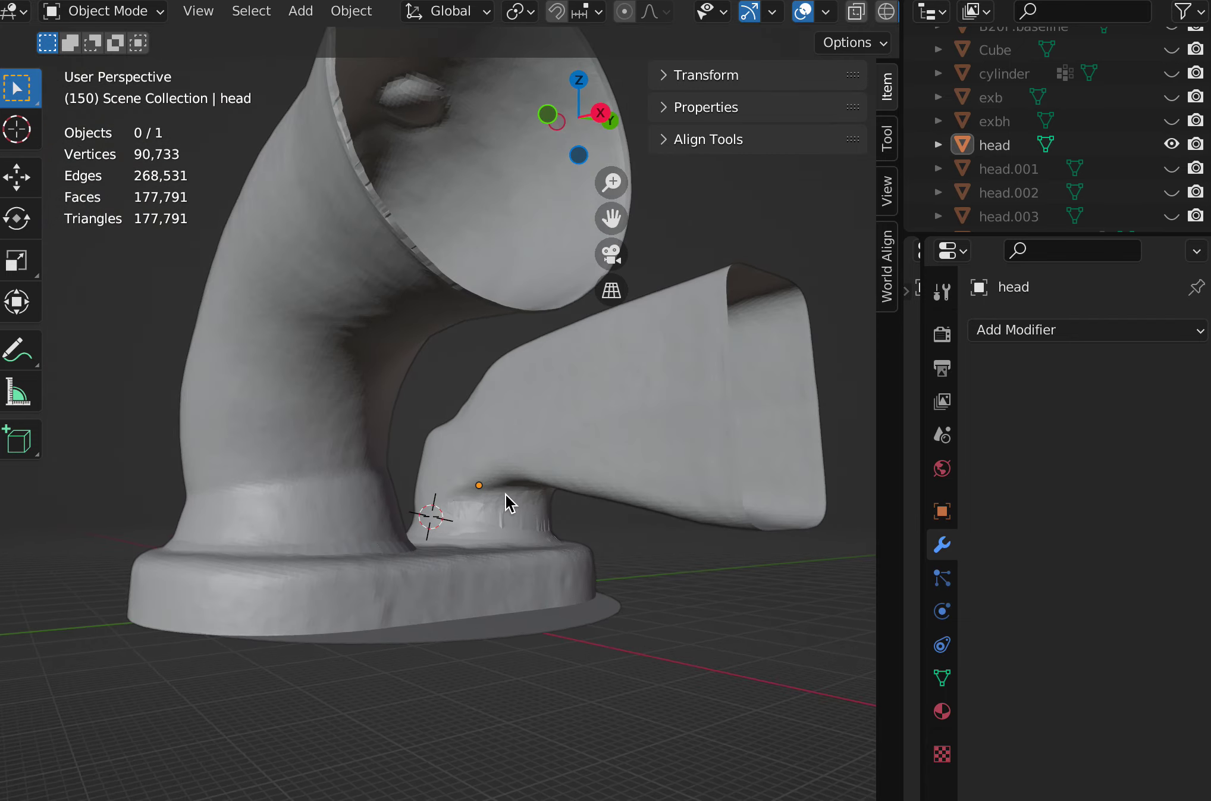
scroll(500, 493, right, 8)
scroll(501, 494, right, 4)
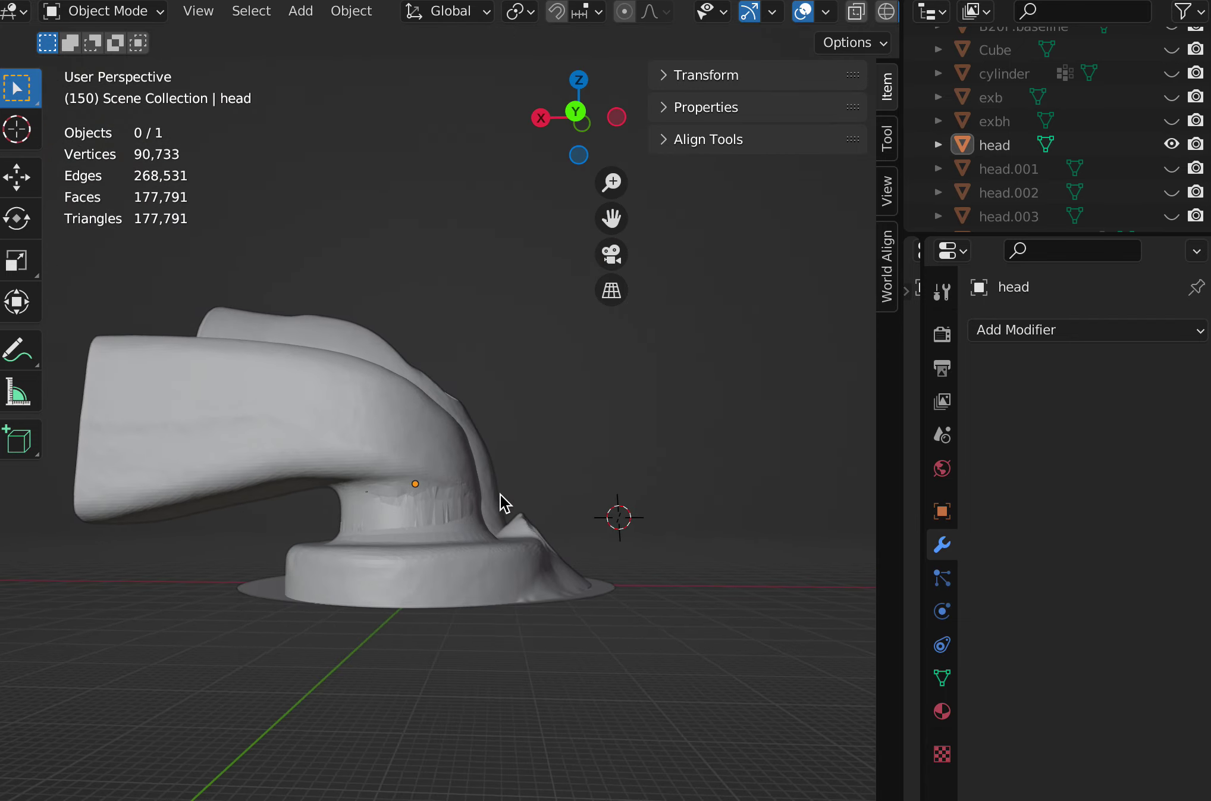
scroll(532, 478, down, 10)
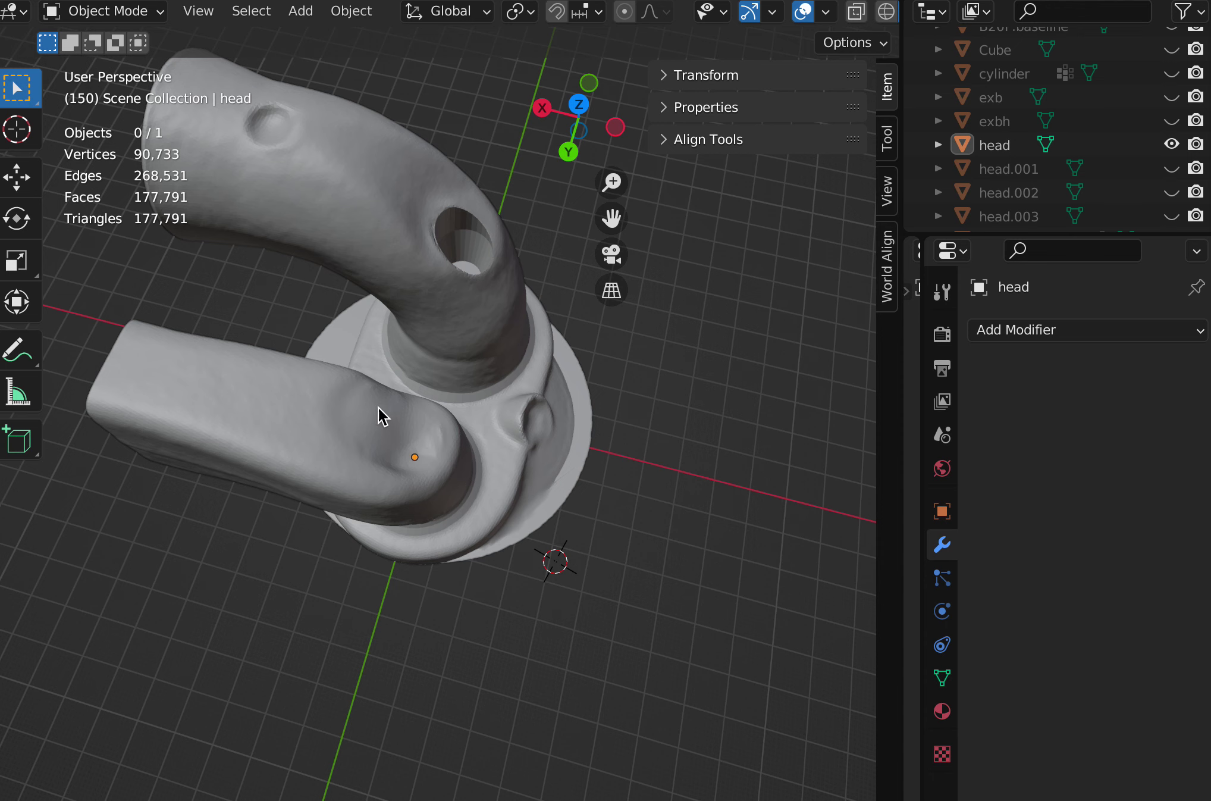
scroll(378, 402, down, 5)
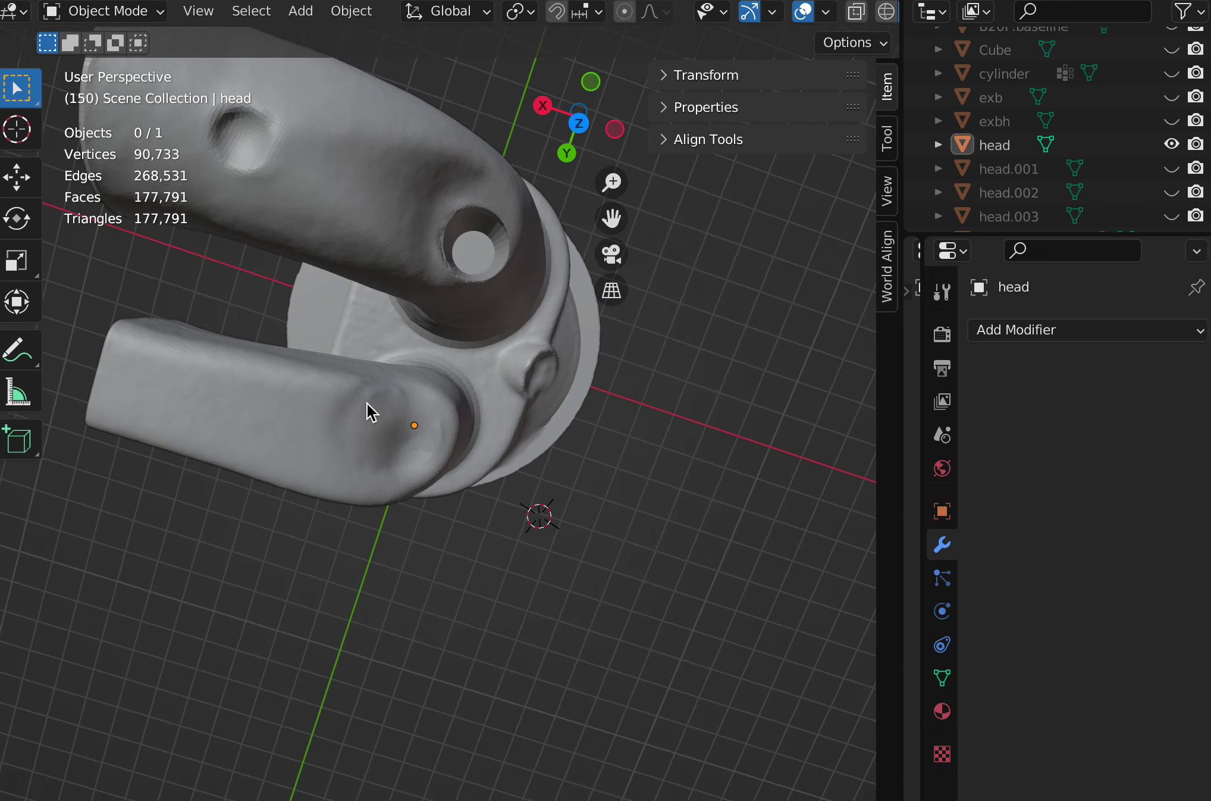
scroll(387, 445, up, 10)
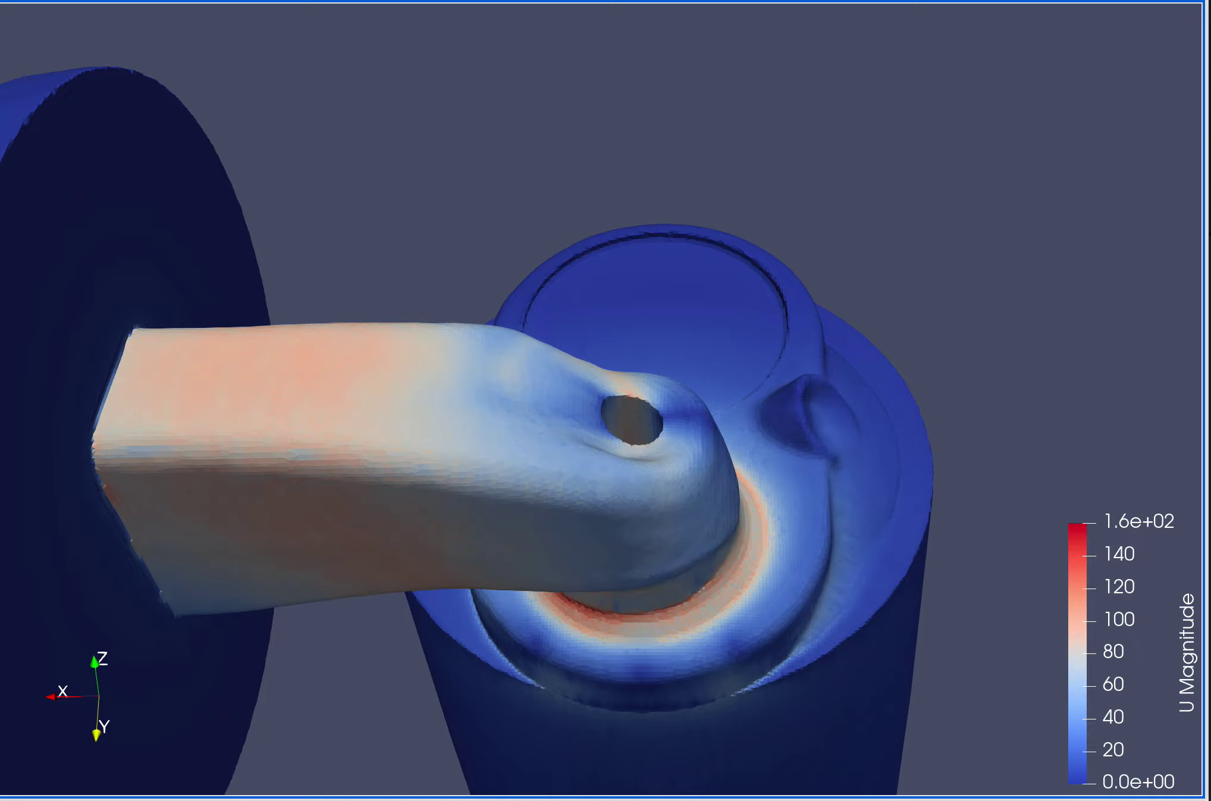
drag(378, 199, 555, 174)
drag(482, 424, 463, 405)
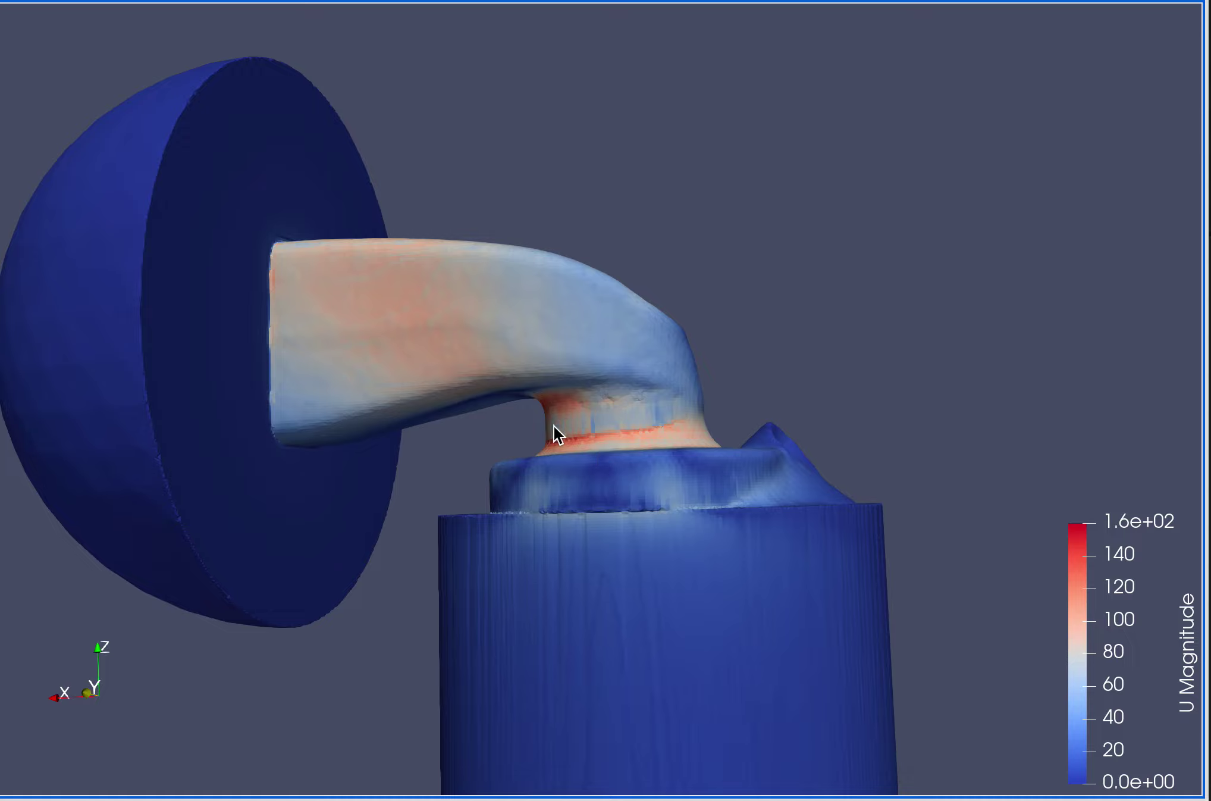
drag(552, 425, 589, 443)
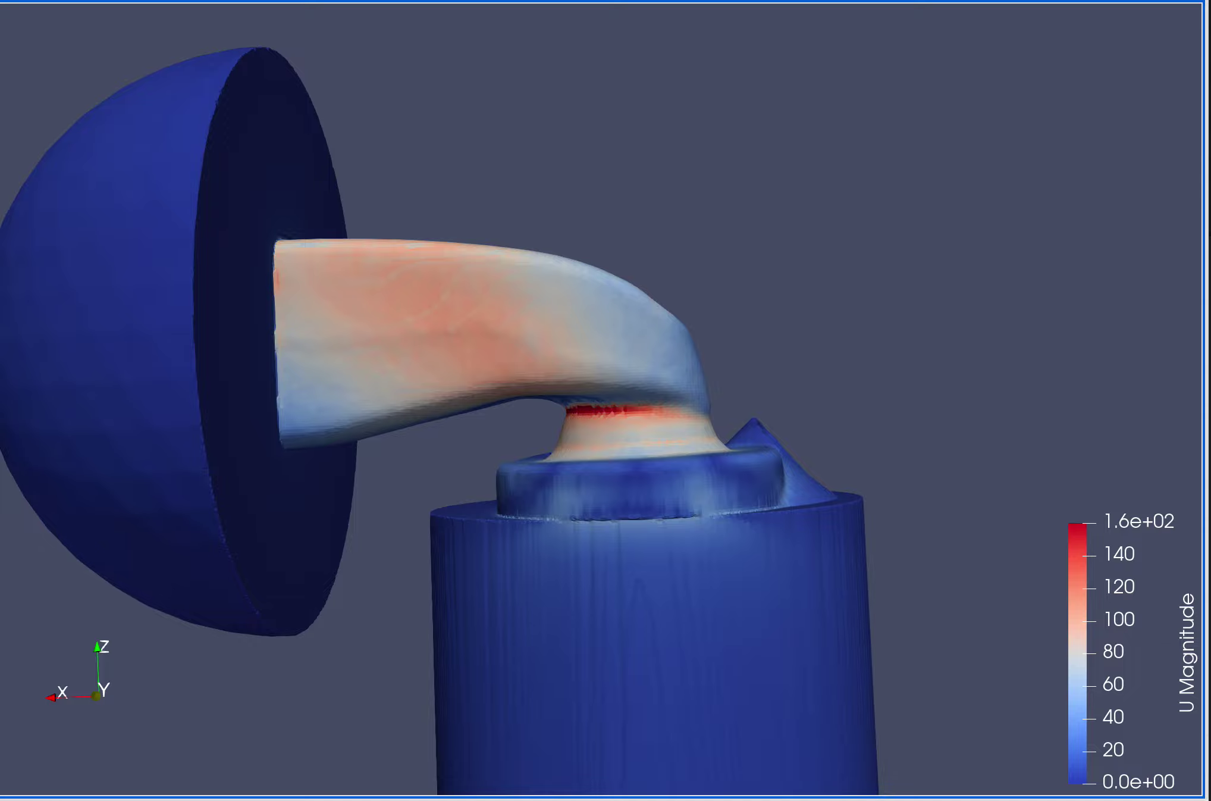
mouse_move(859, 341)
mouse_down()
mouse_move(542, 375)
mouse_move(530, 414)
mouse_move(515, 337)
mouse_up()
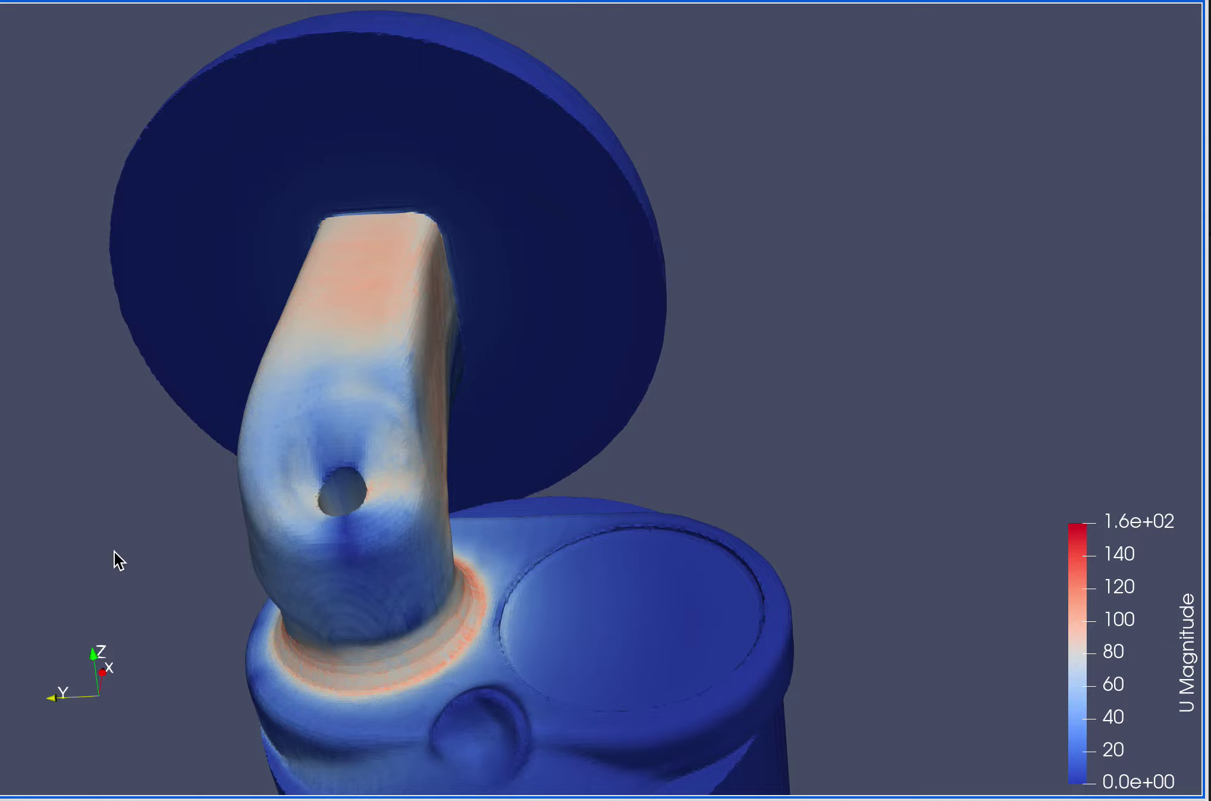
Orbit the port from above round to the outlet hemisphere and a side view of the bend
drag(203, 557, 607, 547)
mouse_move(810, 512)
mouse_down()
mouse_move(822, 503)
mouse_move(802, 523)
mouse_up()
mouse_move(796, 451)
mouse_down()
mouse_move(806, 470)
mouse_move(783, 469)
mouse_up()
drag(611, 472, 649, 482)
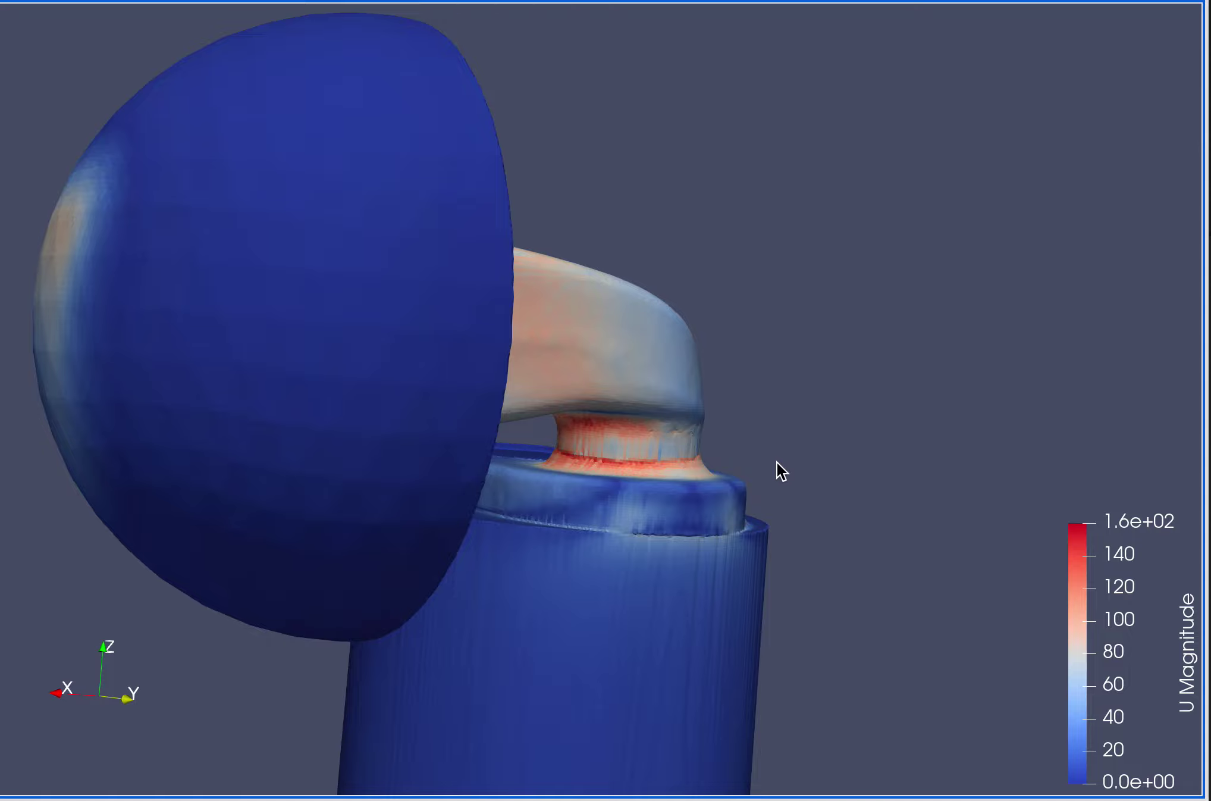
drag(859, 474, 732, 458)
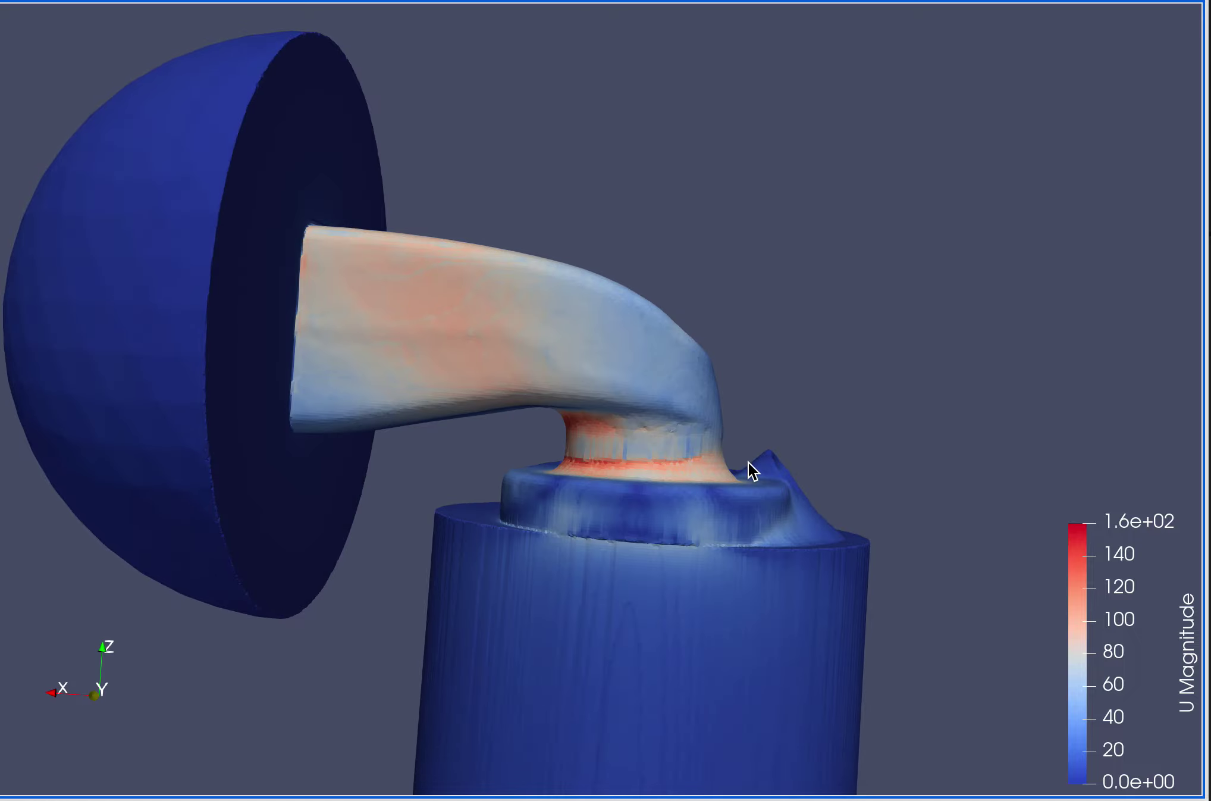
mouse_move(815, 445)
mouse_down()
mouse_move(833, 429)
mouse_move(808, 454)
mouse_up()
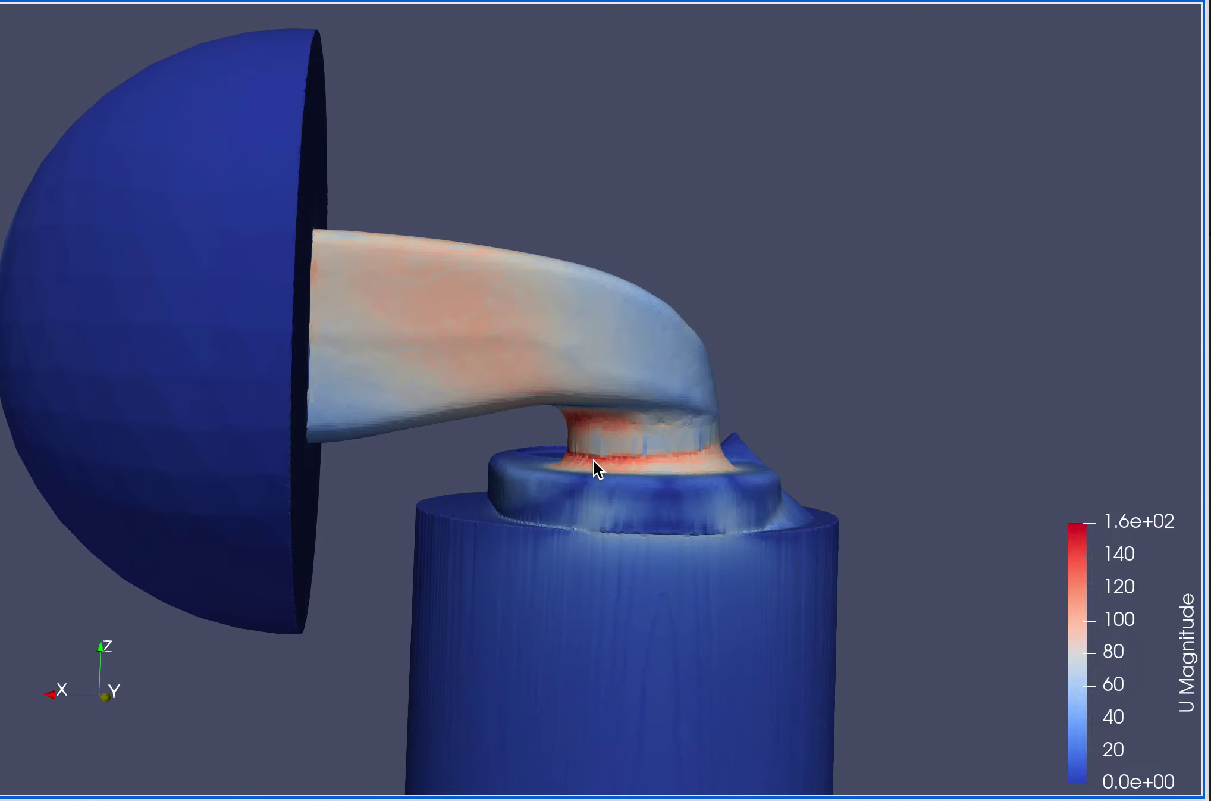
mouse_move(591, 461)
mouse_down()
mouse_move(562, 479)
mouse_move(593, 476)
mouse_up()
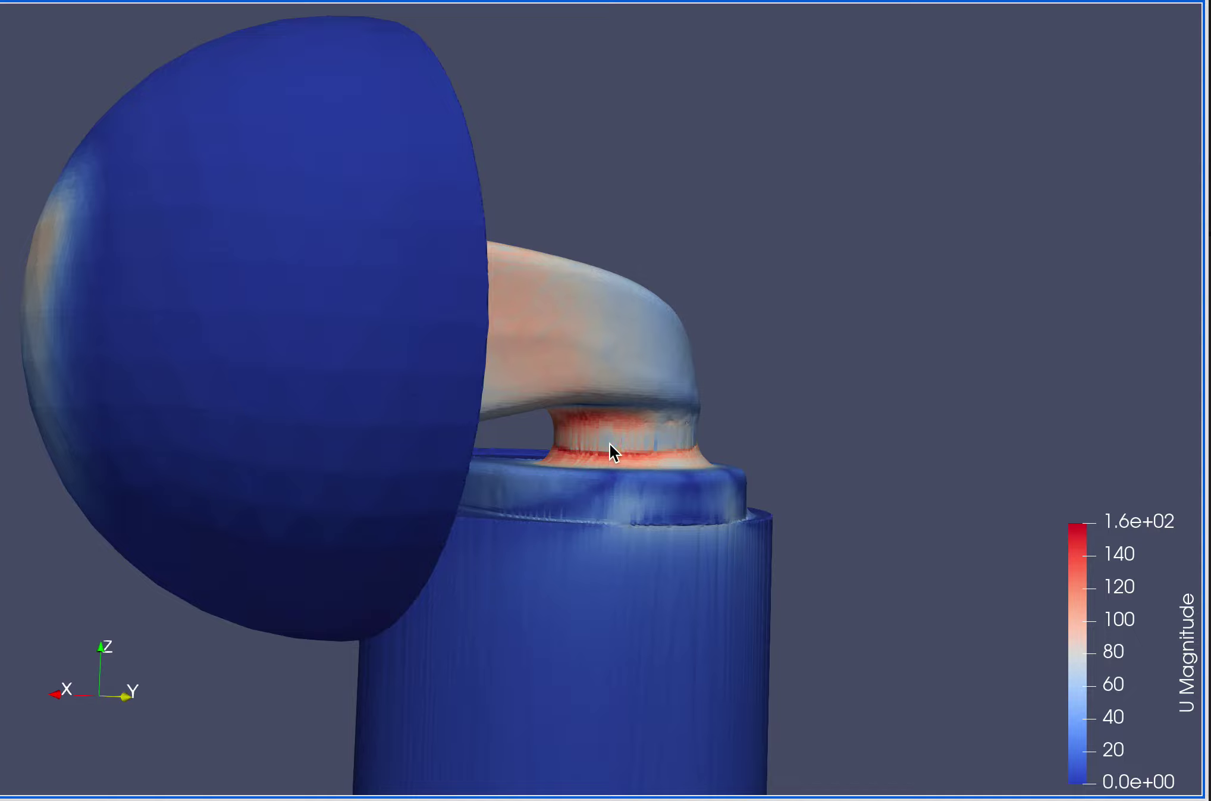
Zoom in close on the valve seat band and the short-side radius
drag(548, 439, 646, 472)
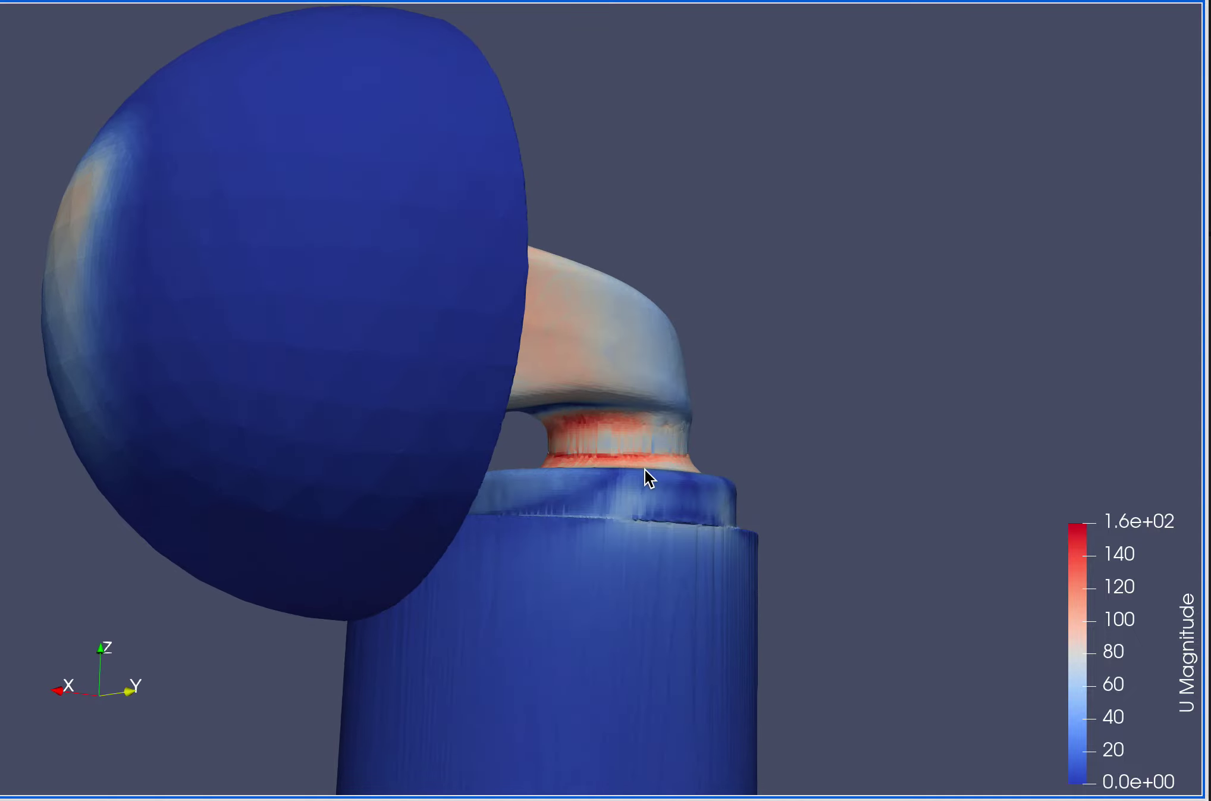
scroll(533, 466, down, 2)
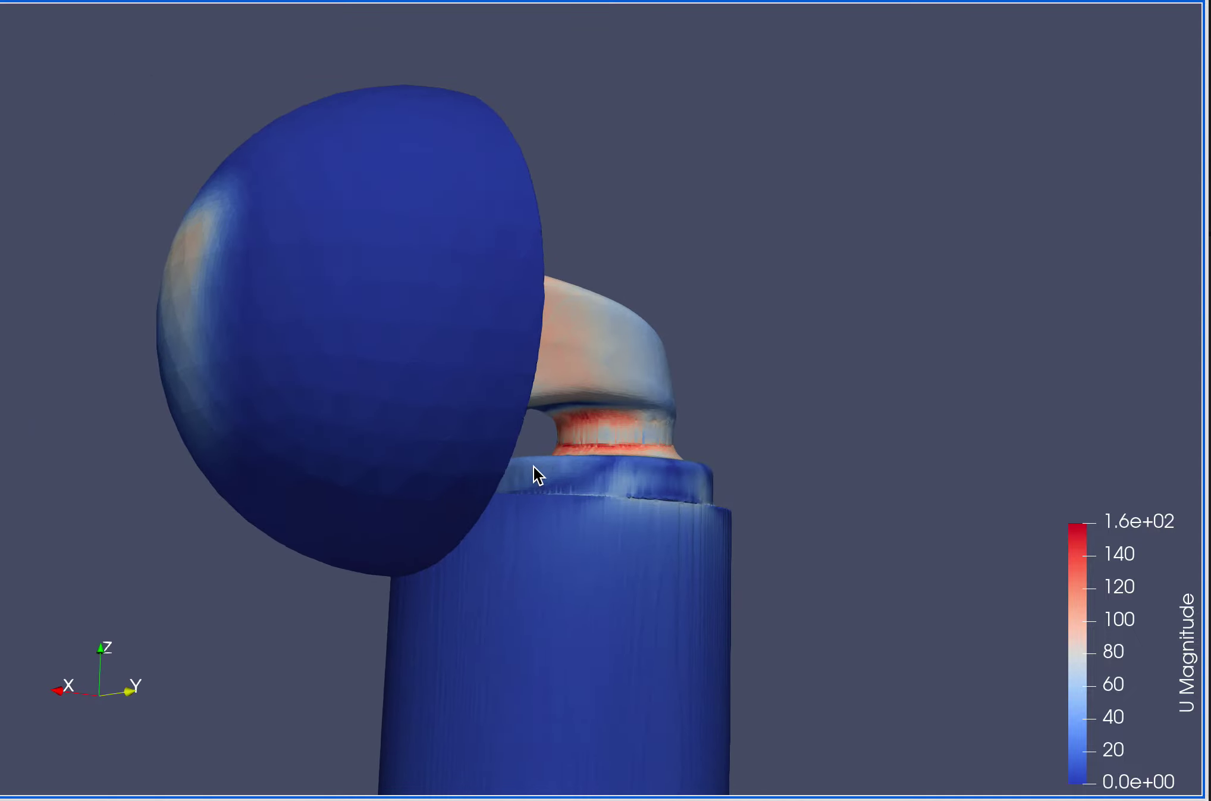
scroll(534, 467, up, 8)
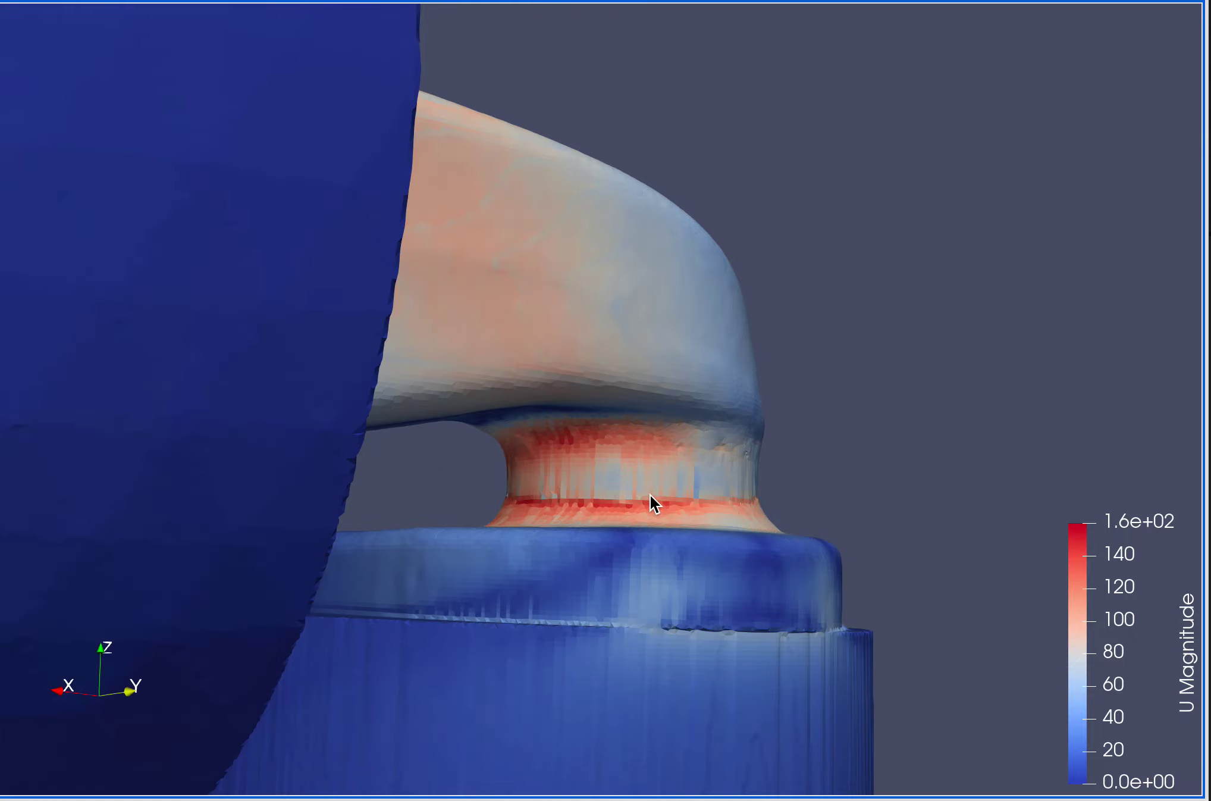
drag(686, 505, 643, 502)
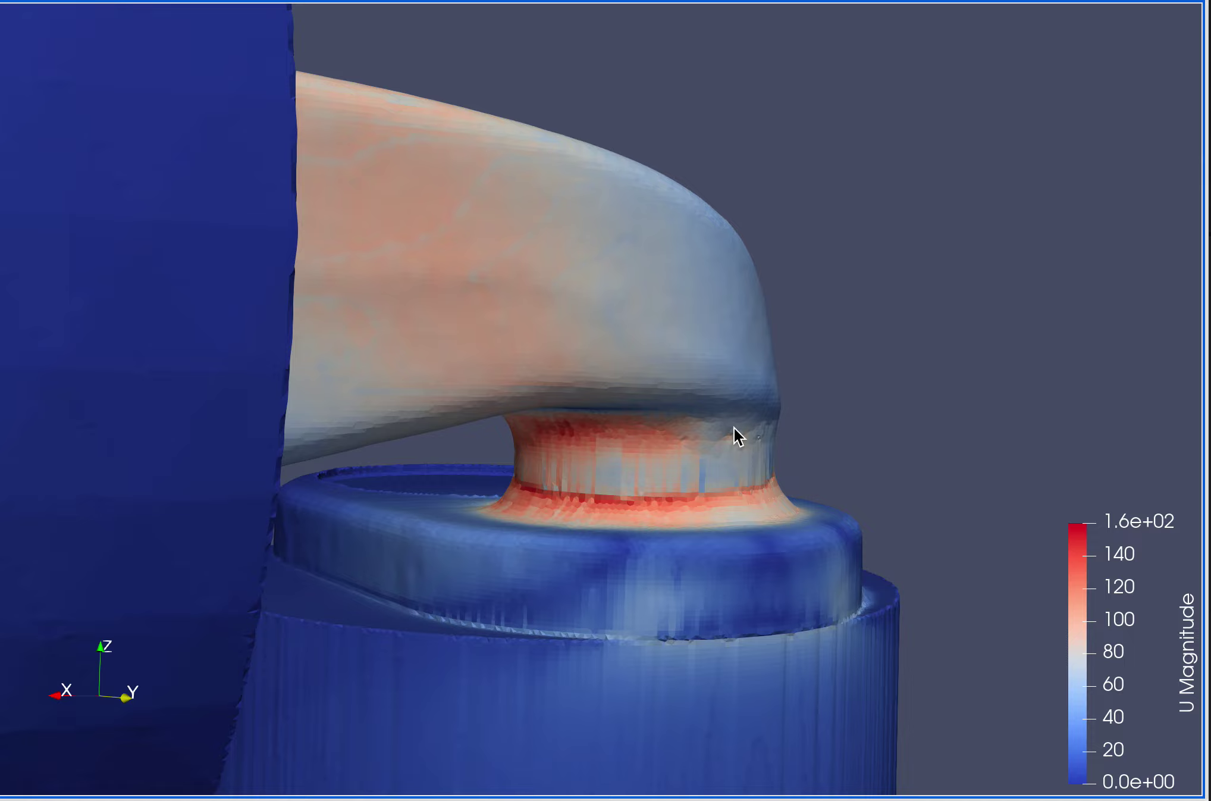
drag(749, 425, 607, 216)
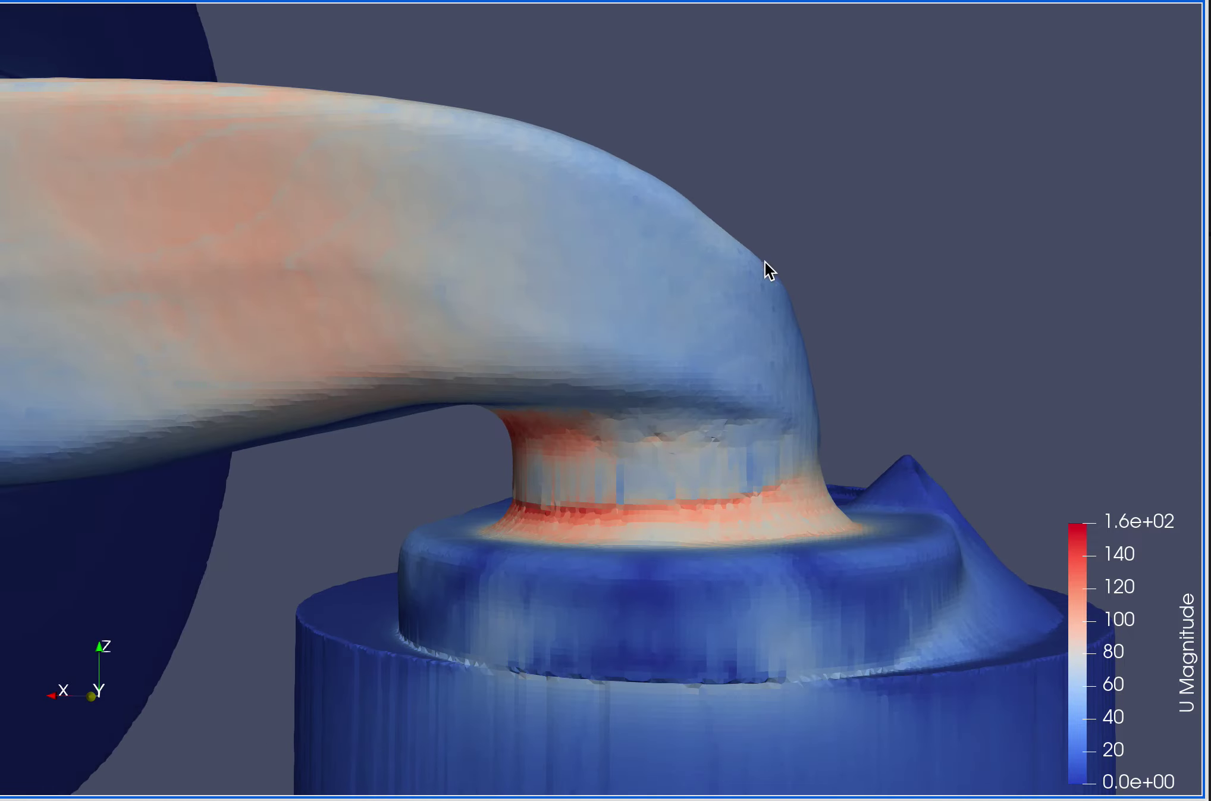
drag(806, 427, 797, 488)
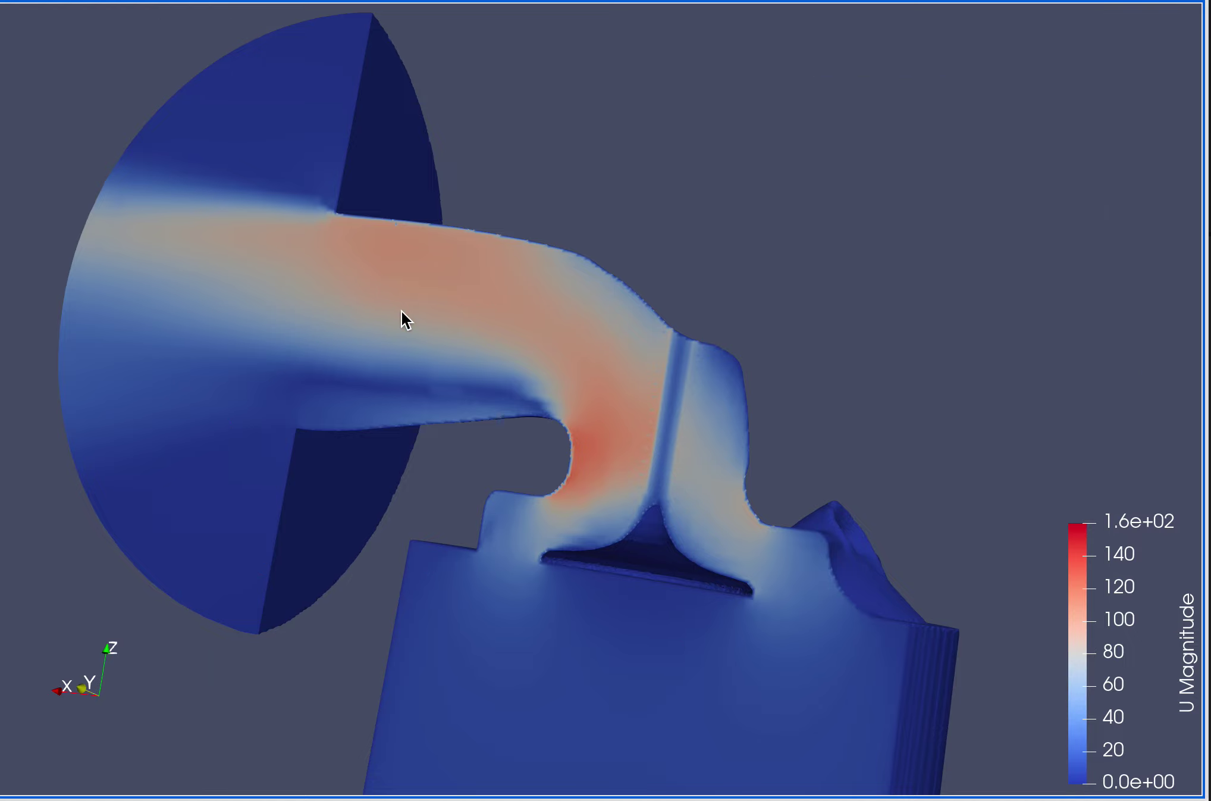
Turn the horizontally clipped section to see the whole port
drag(566, 296, 646, 351)
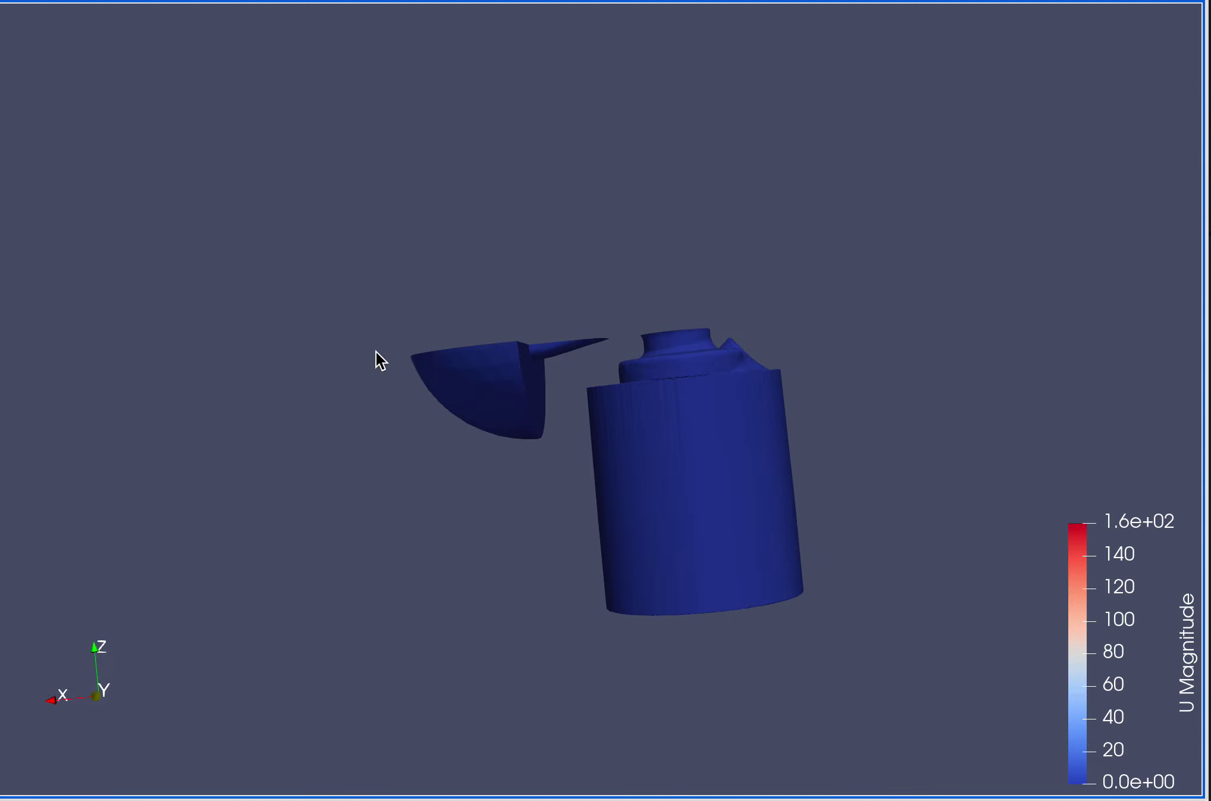
Orbit to a top-down view of the horizontal section and zoom in on it
drag(665, 287, 673, 457)
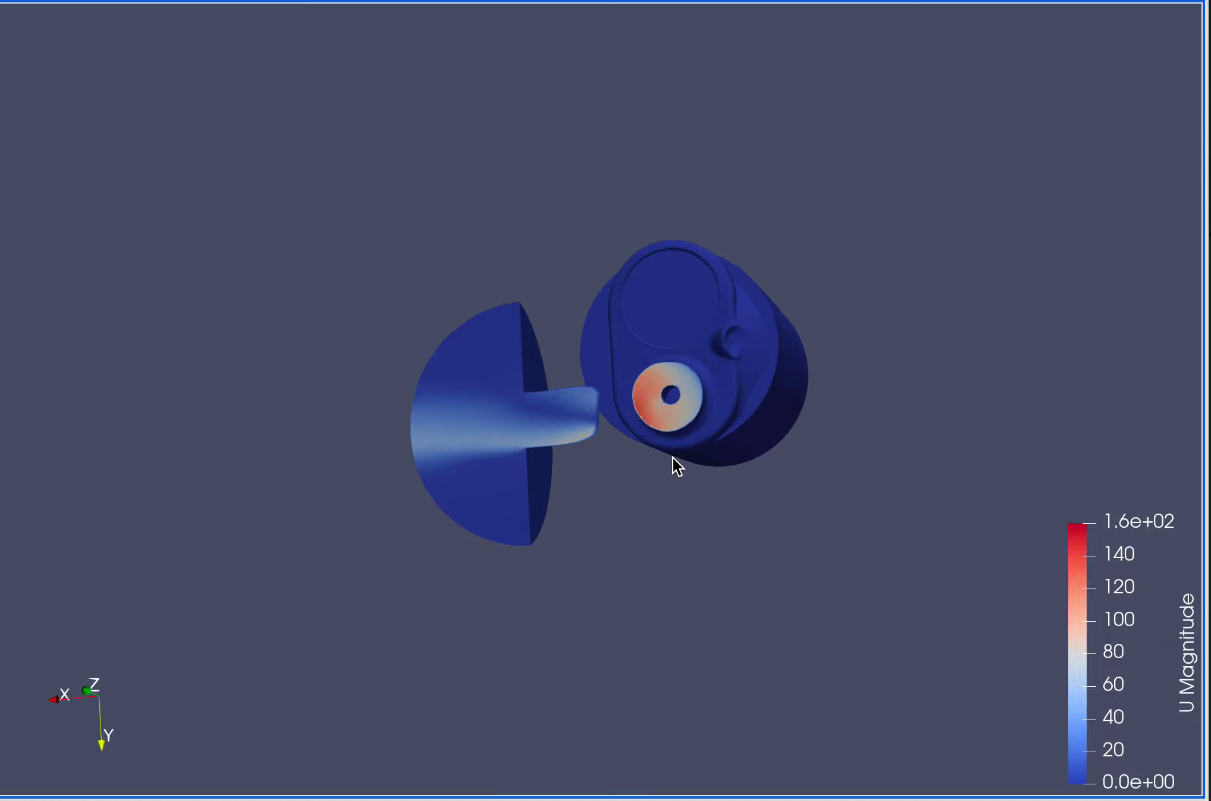
scroll(673, 456, up, 5)
mouse_move(697, 452)
mouse_down()
mouse_move(732, 436)
mouse_move(754, 447)
mouse_move(680, 456)
mouse_up()
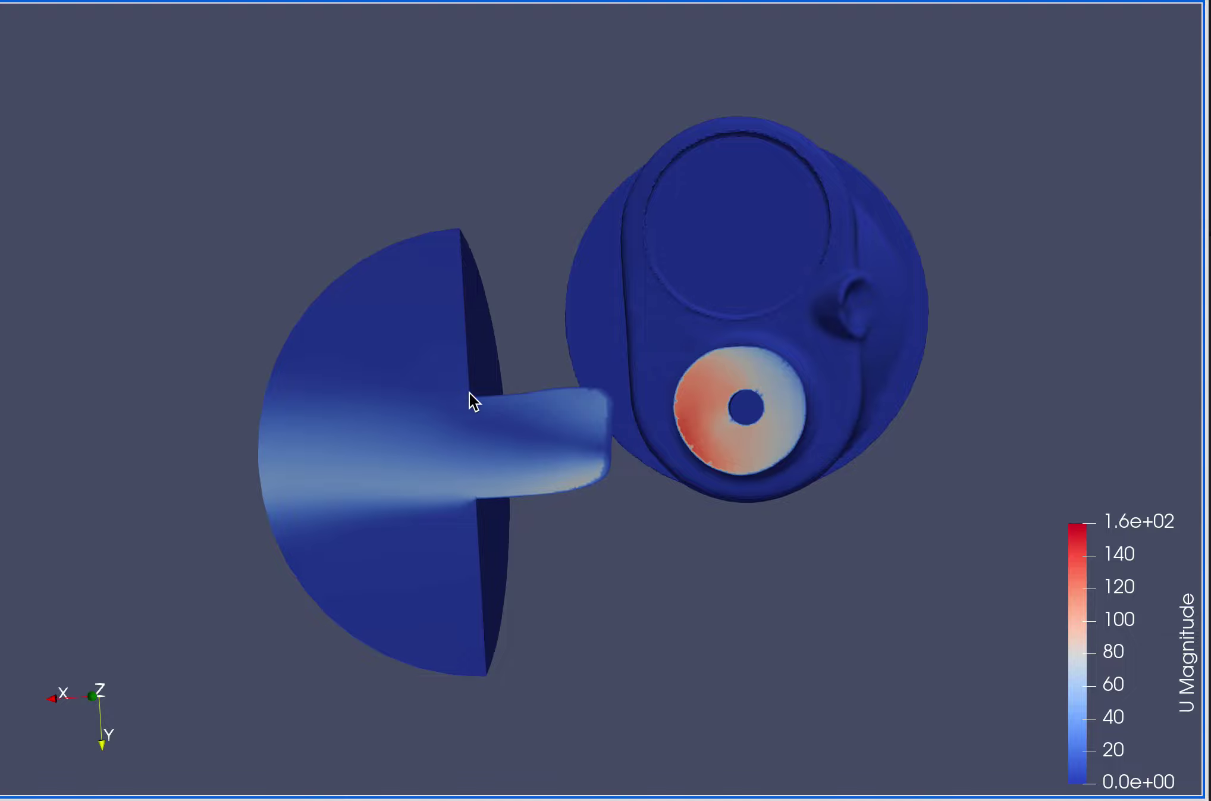
scroll(729, 466, up, 2)
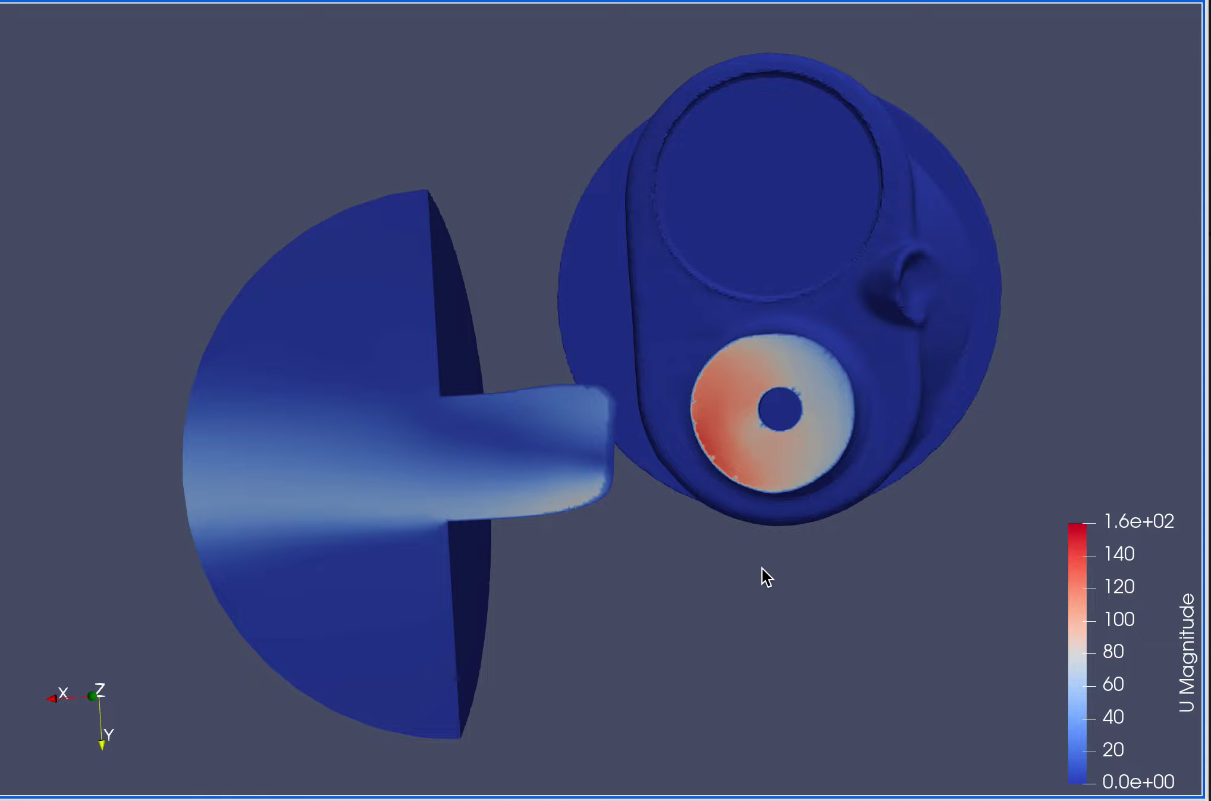
mouse_move(762, 568)
mouse_down()
mouse_move(772, 542)
mouse_move(776, 558)
mouse_up()
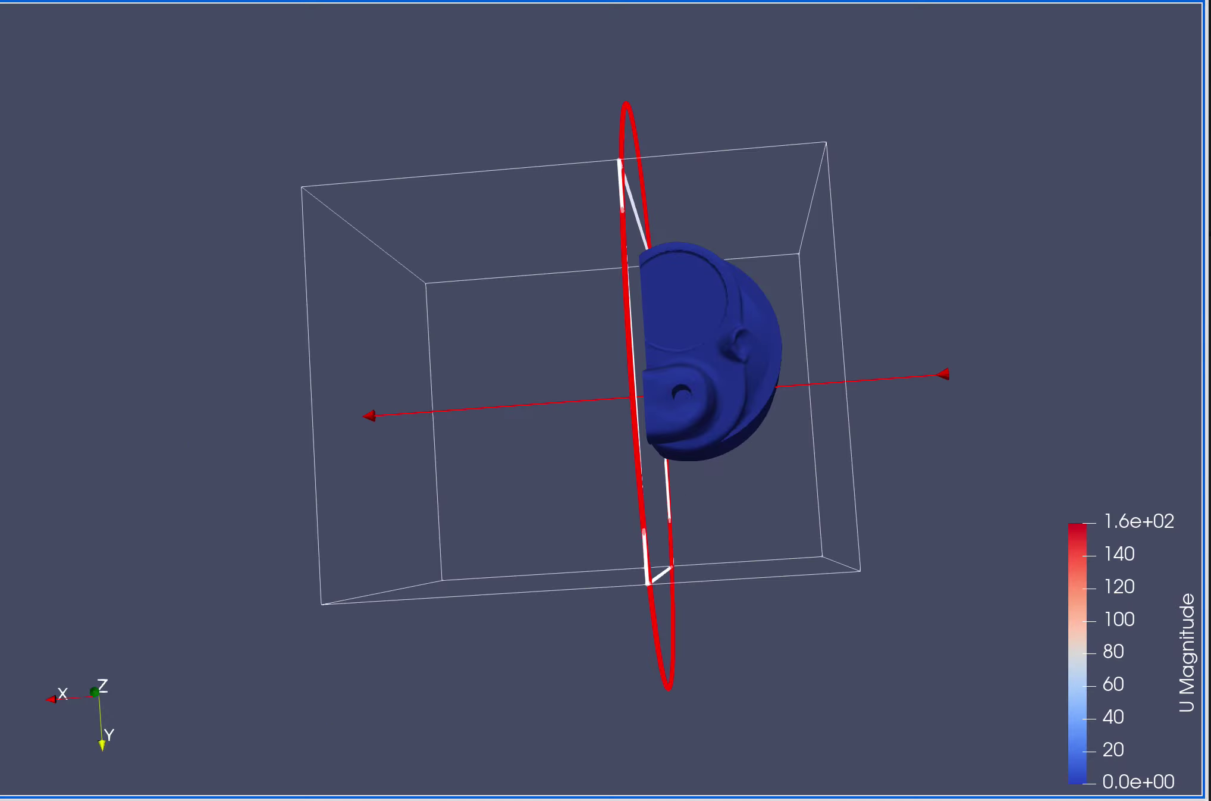
Orbit and zoom until the vertical section through the valve stem faces the camera
drag(186, 359, 470, 286)
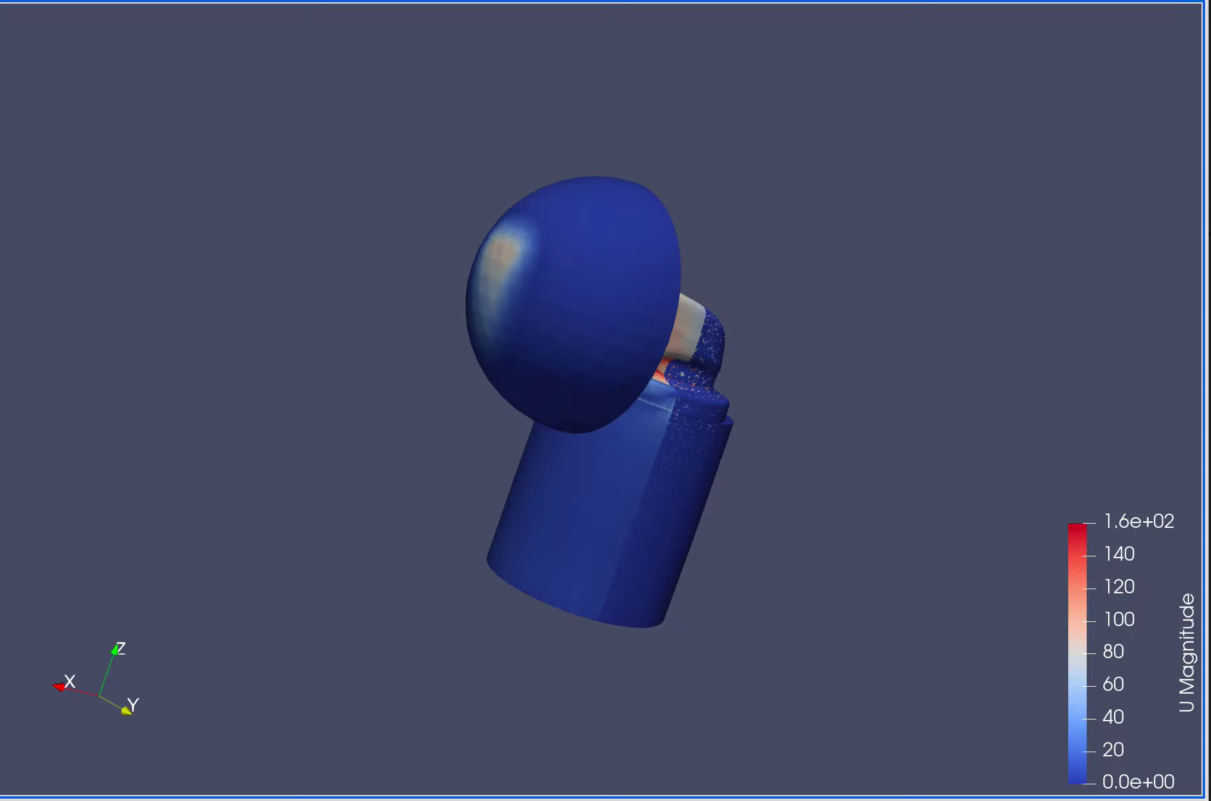
drag(344, 389, 319, 382)
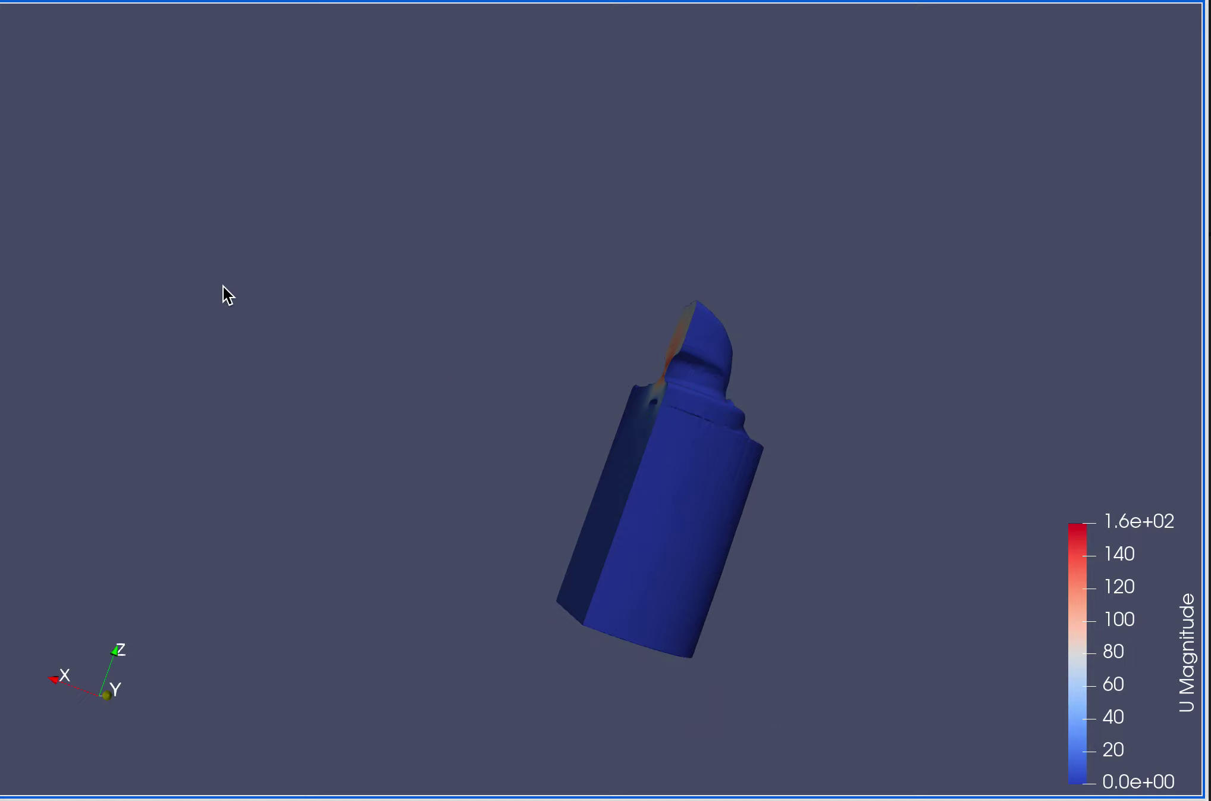
drag(224, 292, 593, 349)
scroll(591, 346, up, 8)
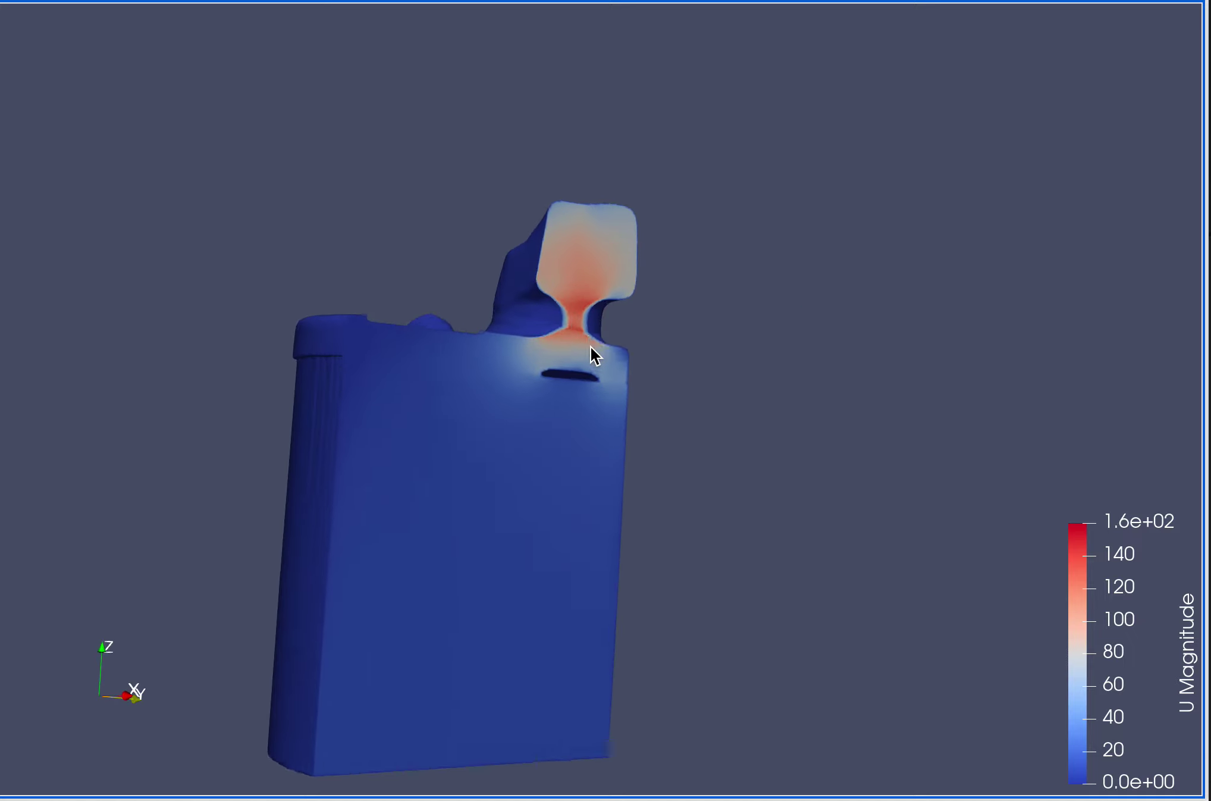
drag(711, 258, 665, 286)
scroll(661, 251, up, 2)
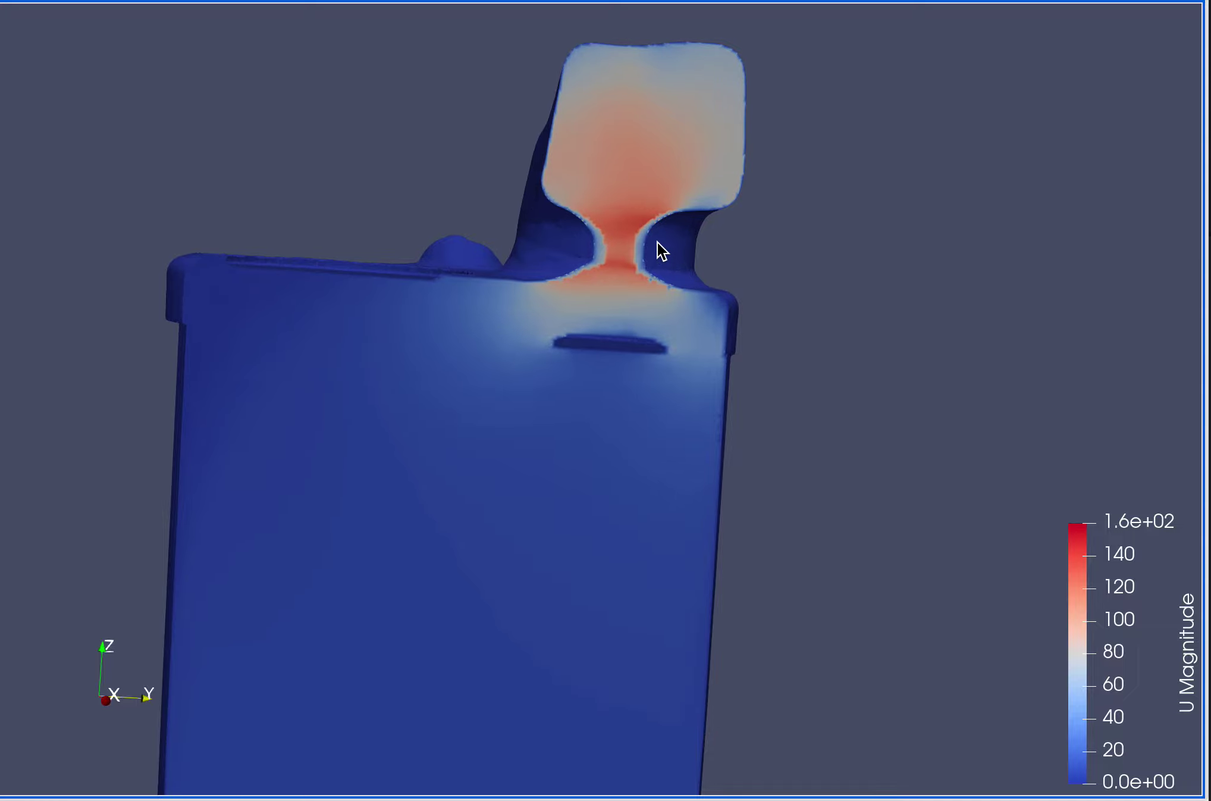
drag(694, 231, 674, 232)
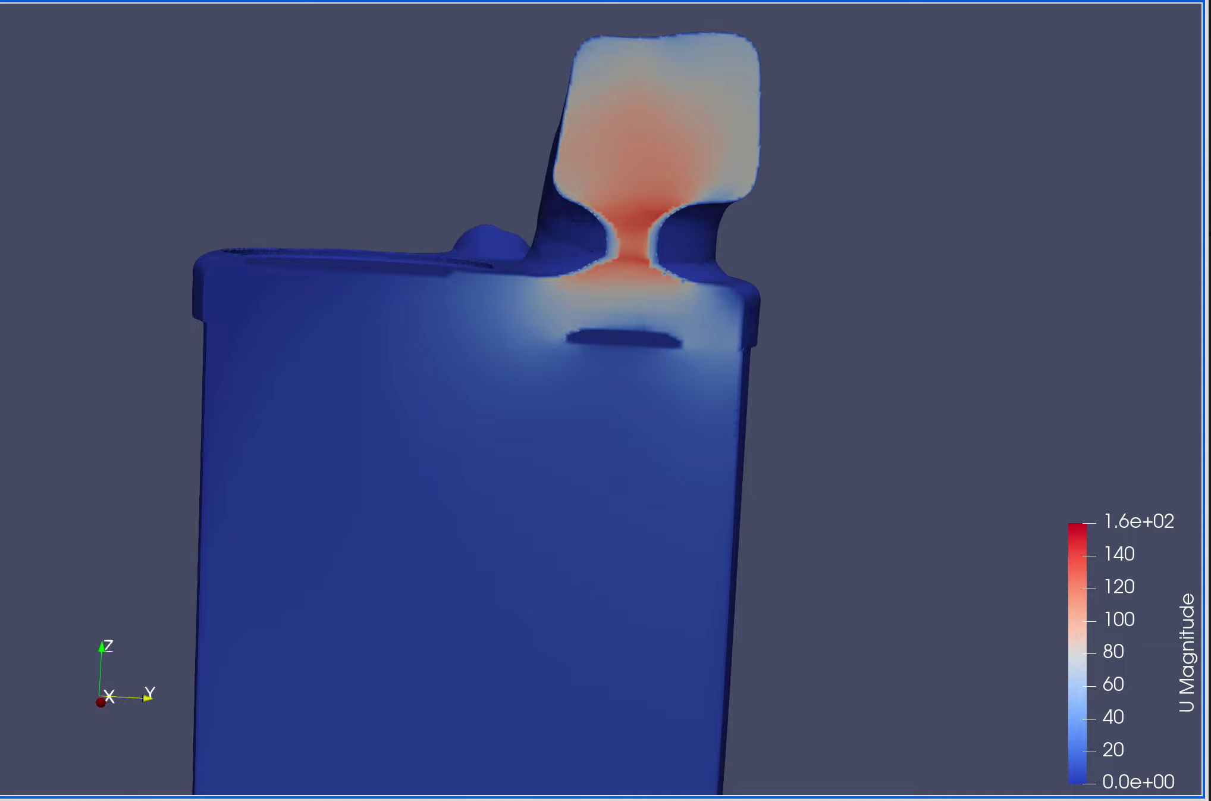
Briefly hide the clipped velocity-magnitude model, restore it, and zoom in on the section
key(Delete)
key(ctrl+z)
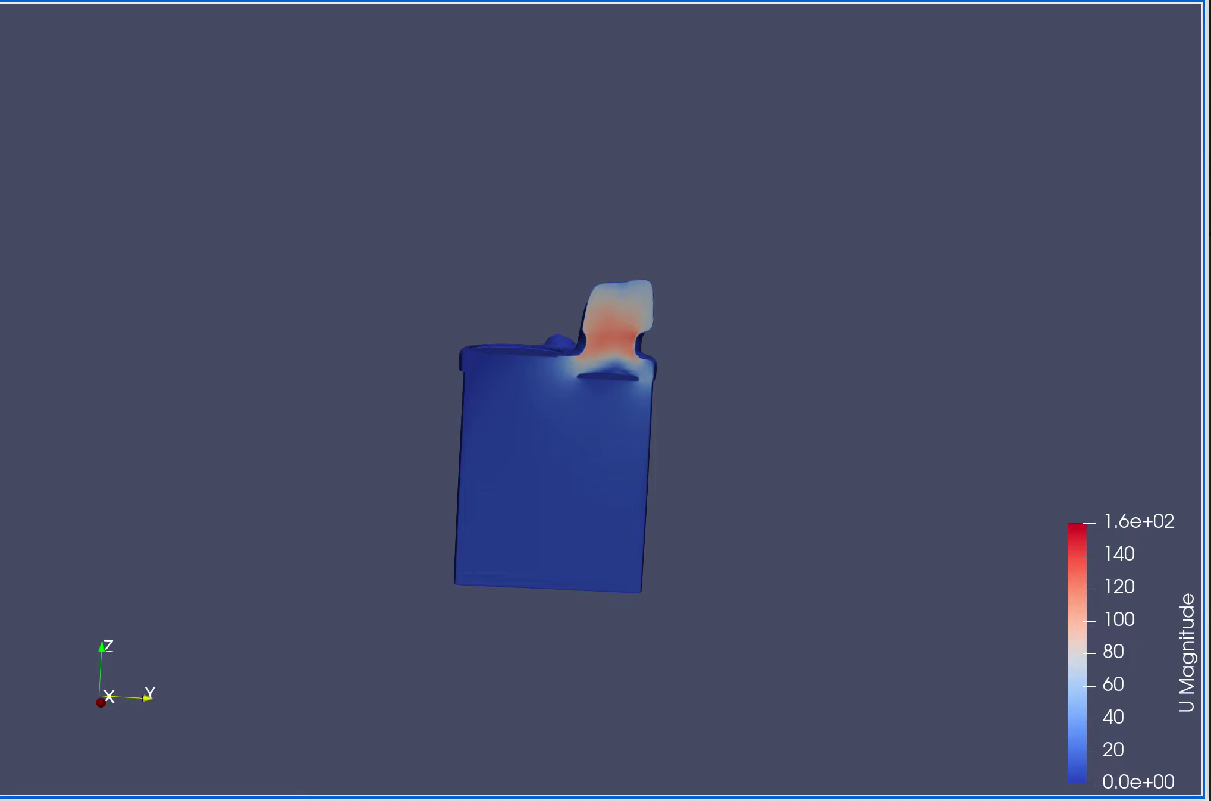
drag(649, 424, 634, 409)
scroll(634, 409, up, 5)
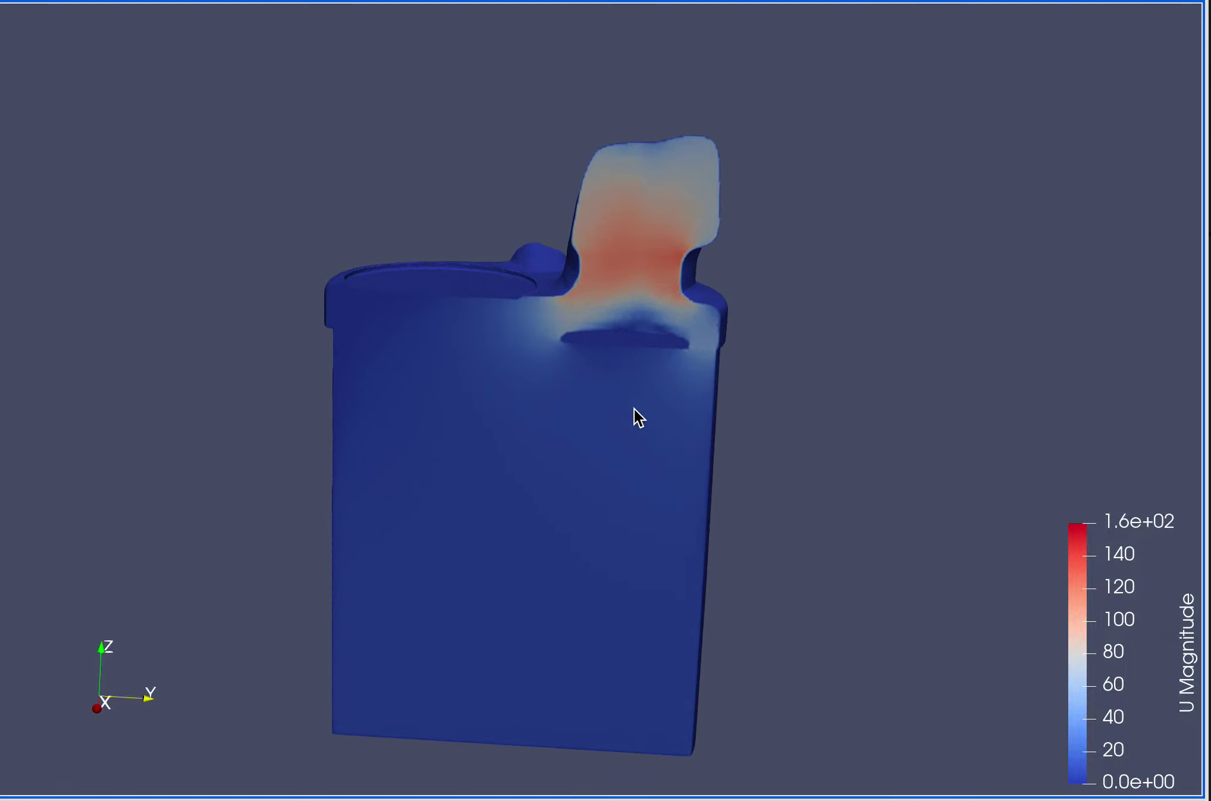
scroll(634, 408, up, 2)
Rotate the sliced port model to a flatter side view of the section
drag(634, 409, 633, 383)
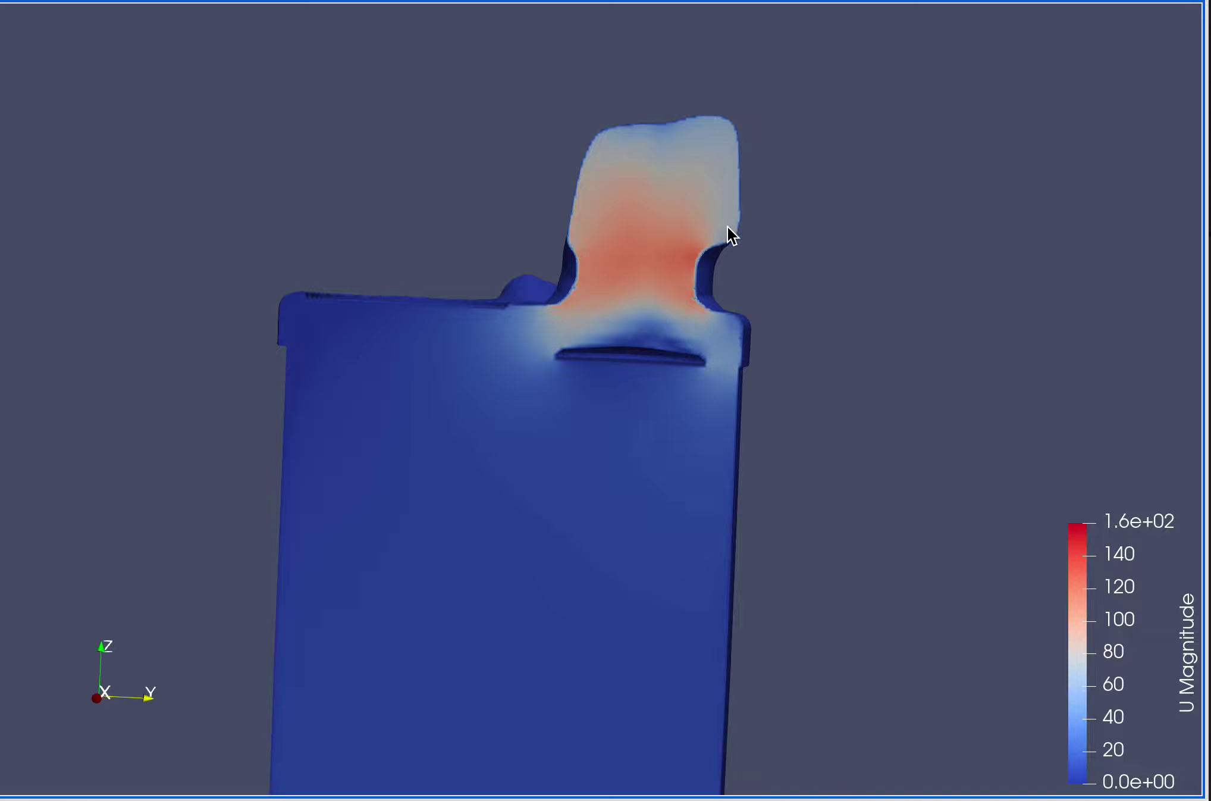
drag(684, 309, 716, 352)
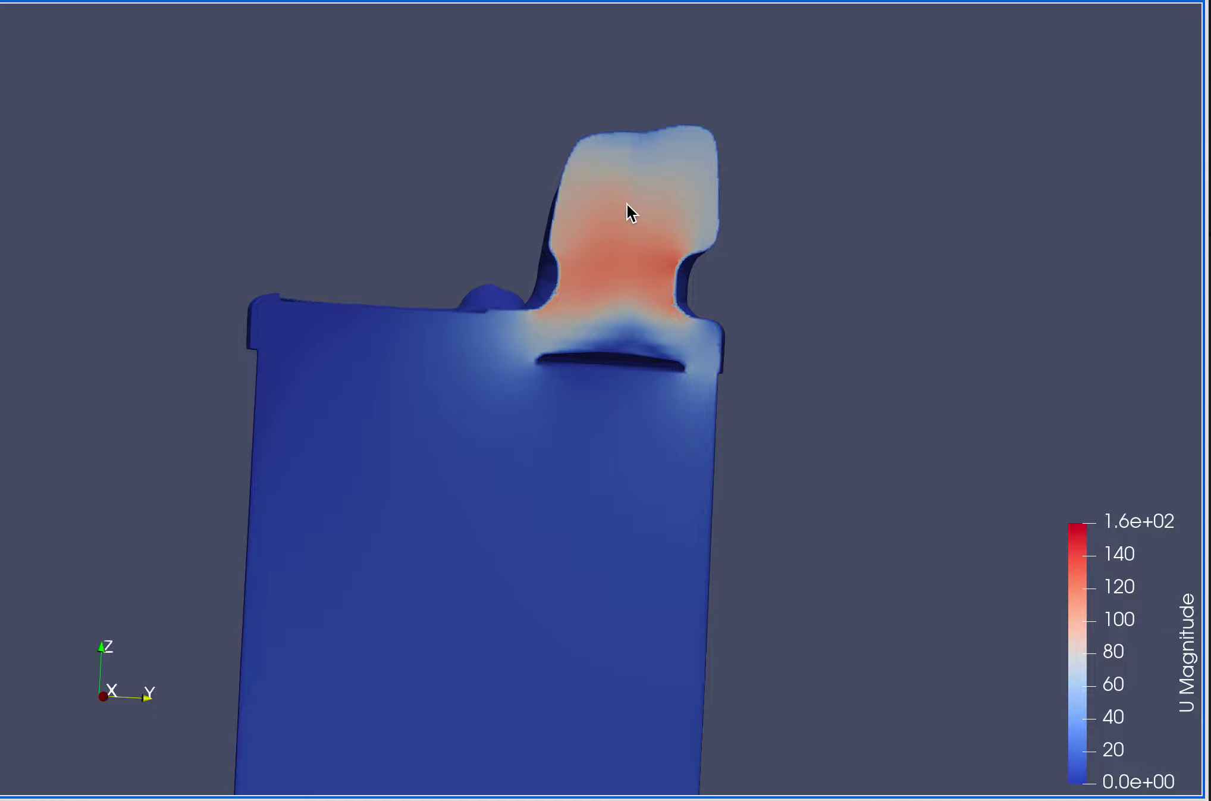
drag(655, 254, 633, 250)
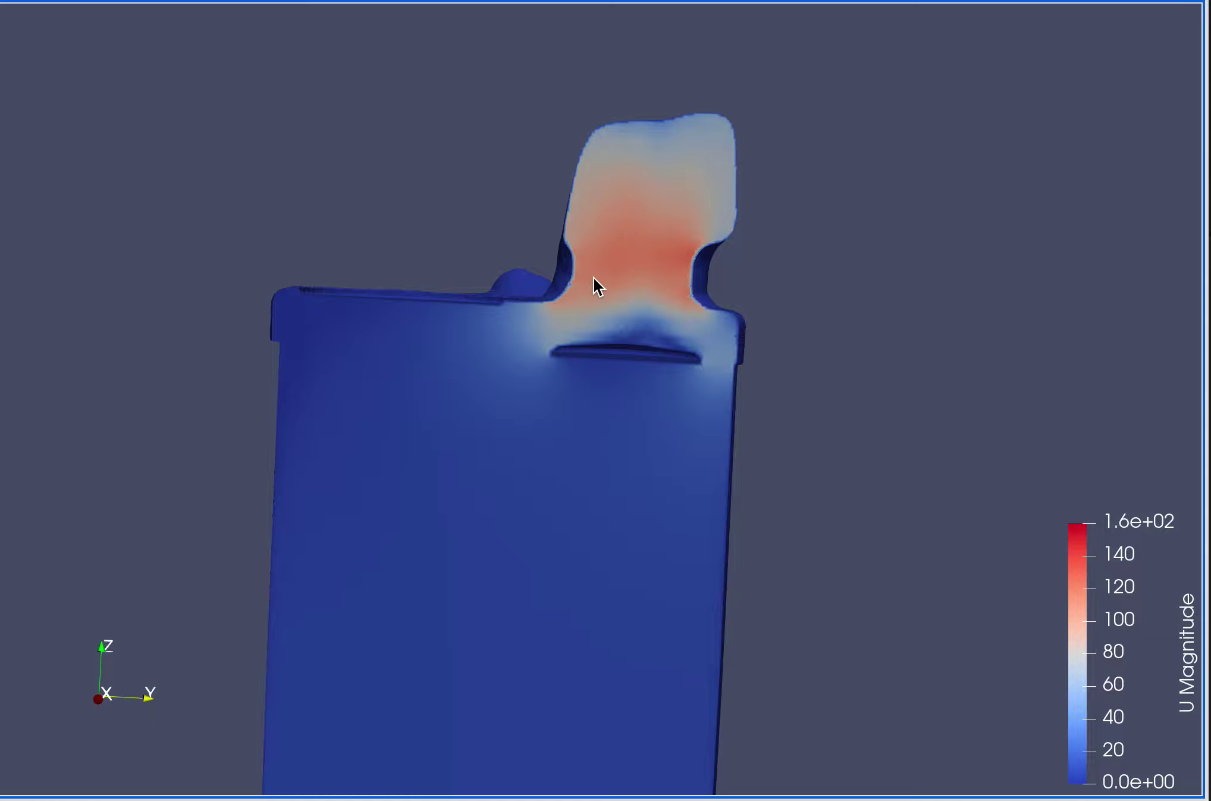
drag(627, 287, 687, 304)
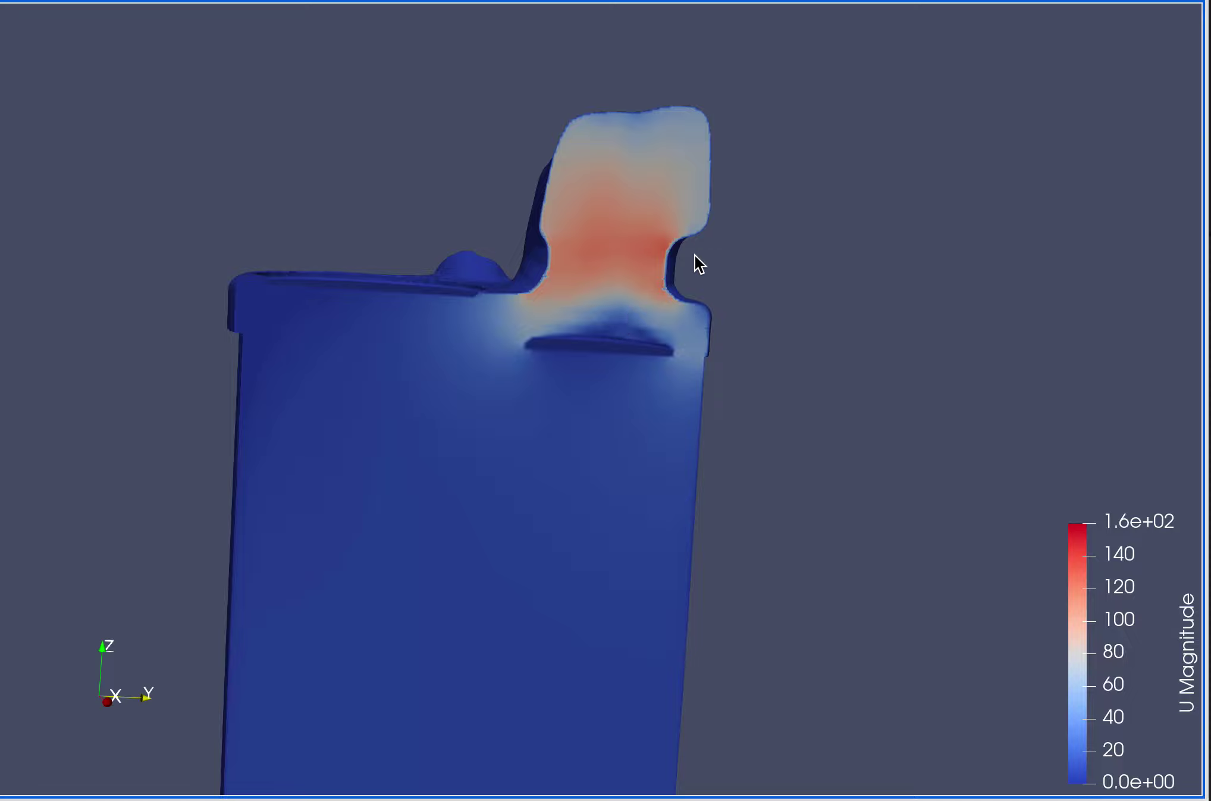
drag(681, 279, 693, 267)
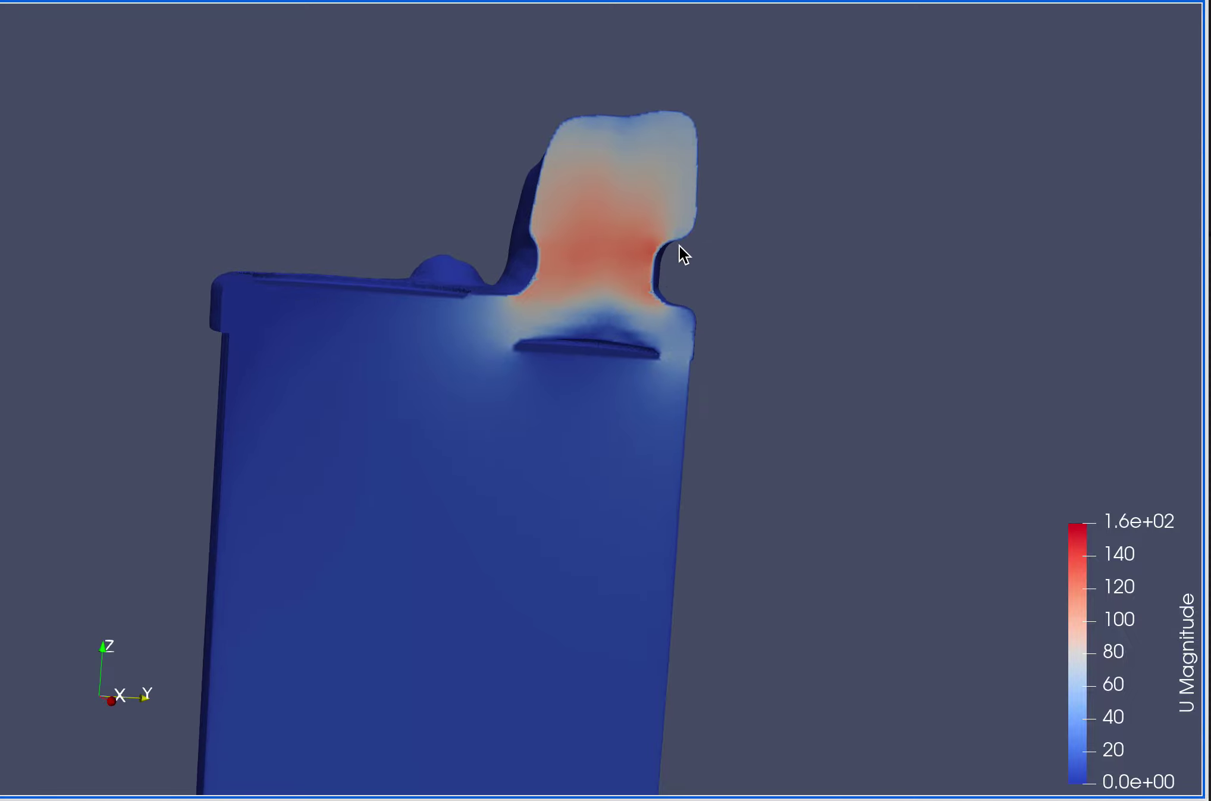
scroll(660, 258, up, 3)
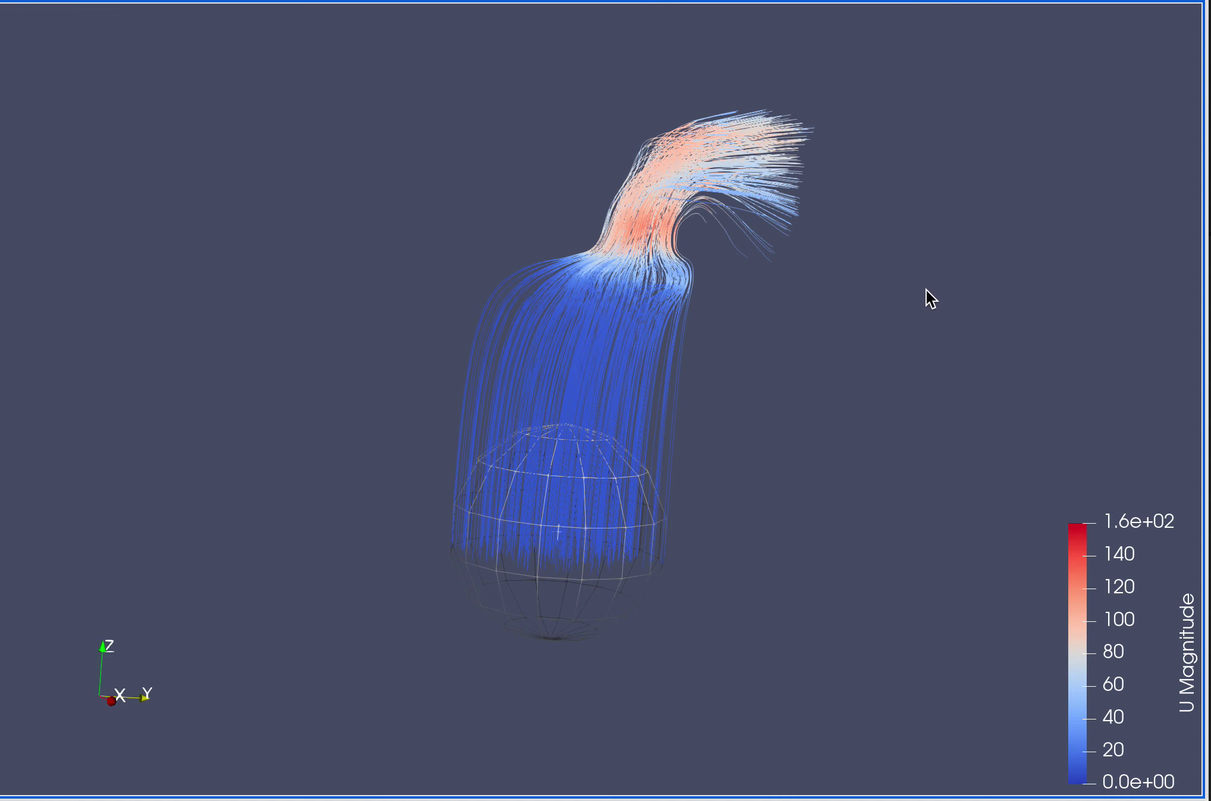
Orbit the streamlines, seed sphere, port and cylinder so the port bends left
drag(926, 294, 635, 299)
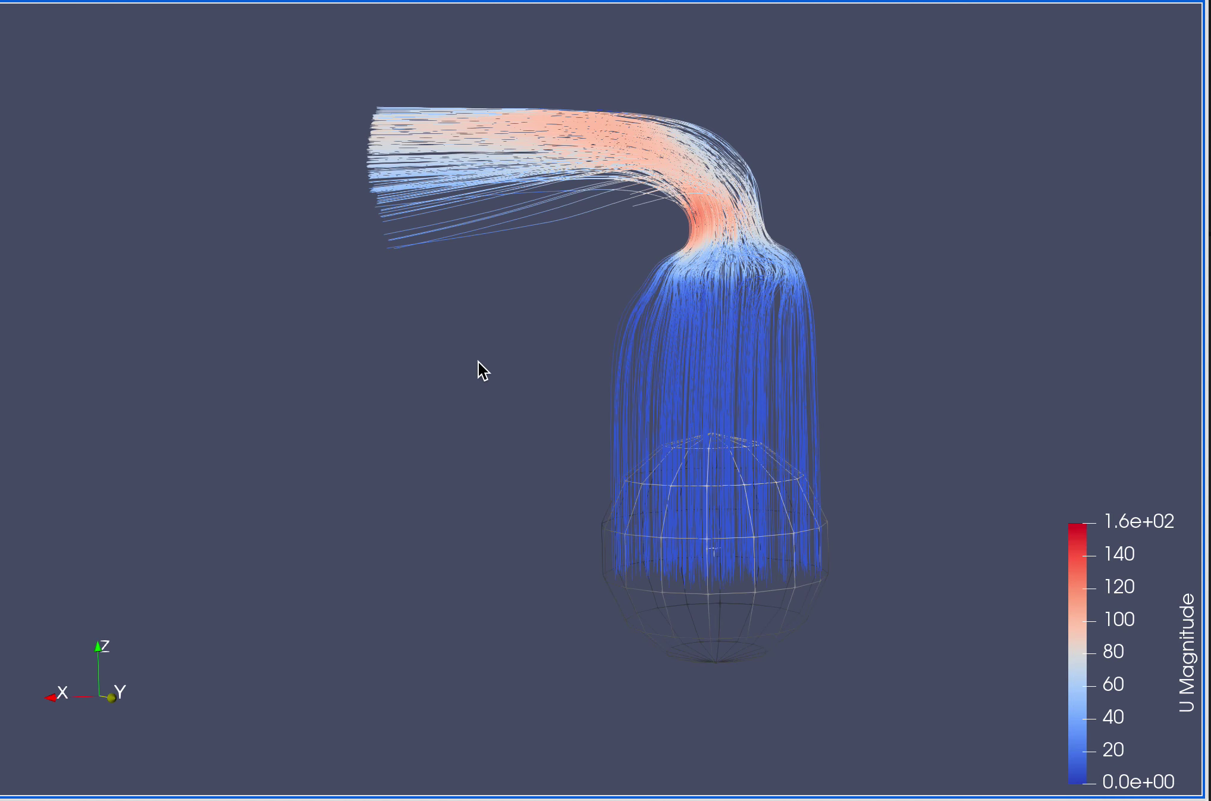
mouse_move(478, 370)
mouse_down()
mouse_move(492, 419)
mouse_move(479, 385)
mouse_up()
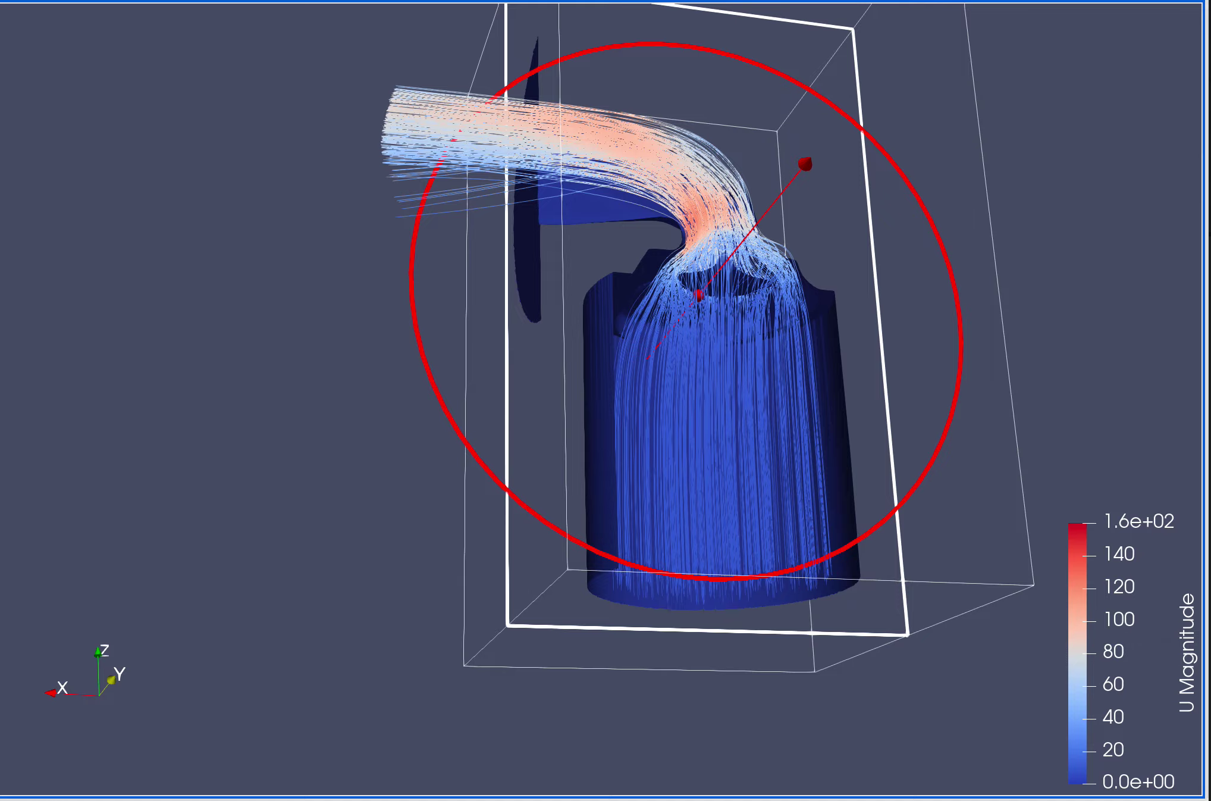
drag(226, 205, 321, 278)
drag(1113, 355, 981, 349)
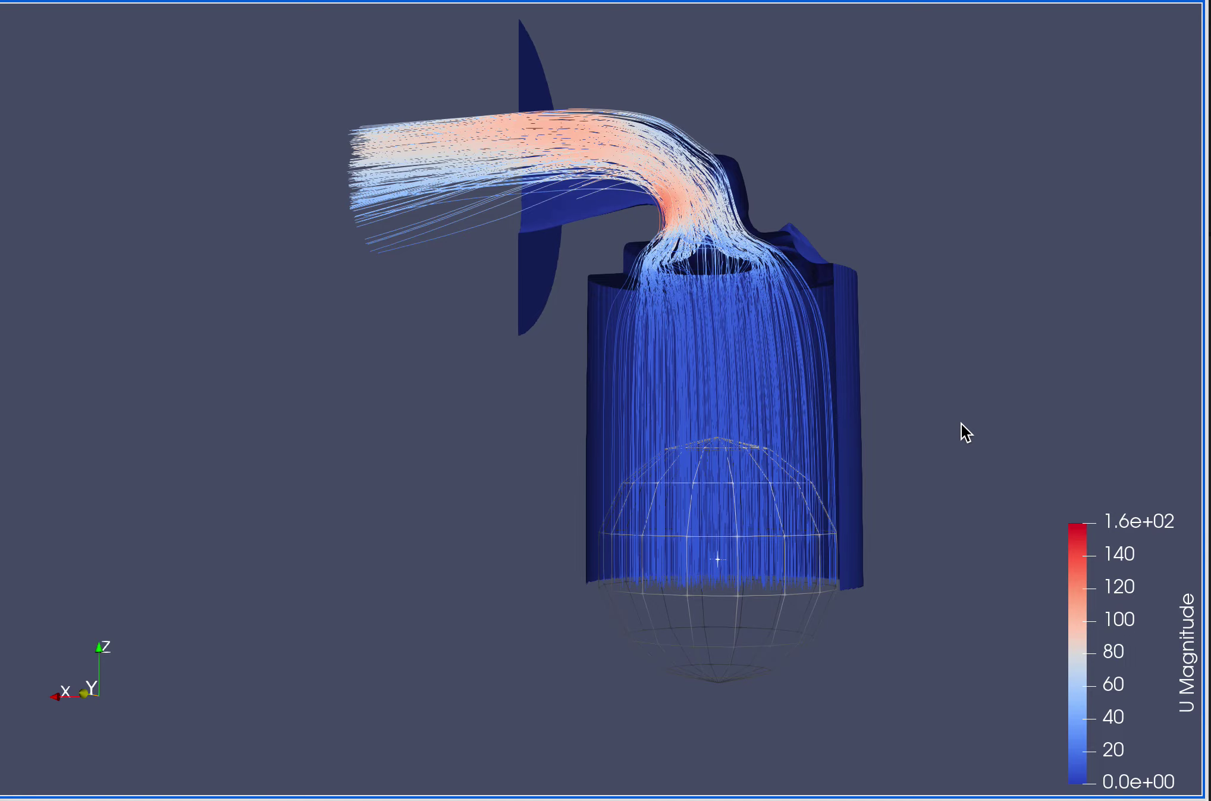
Move the streamline seed sphere lower in the cylinder and view it from inside
drag(972, 447, 959, 387)
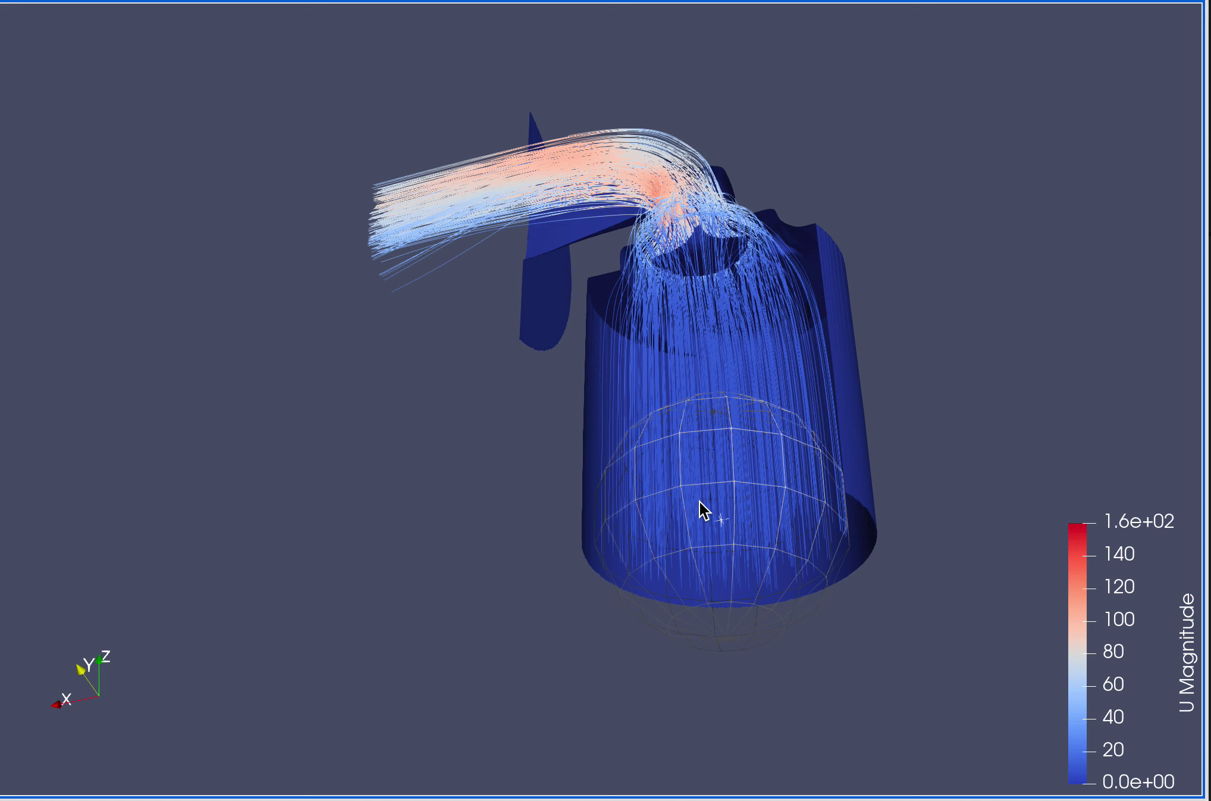
drag(692, 511, 716, 490)
drag(939, 359, 963, 415)
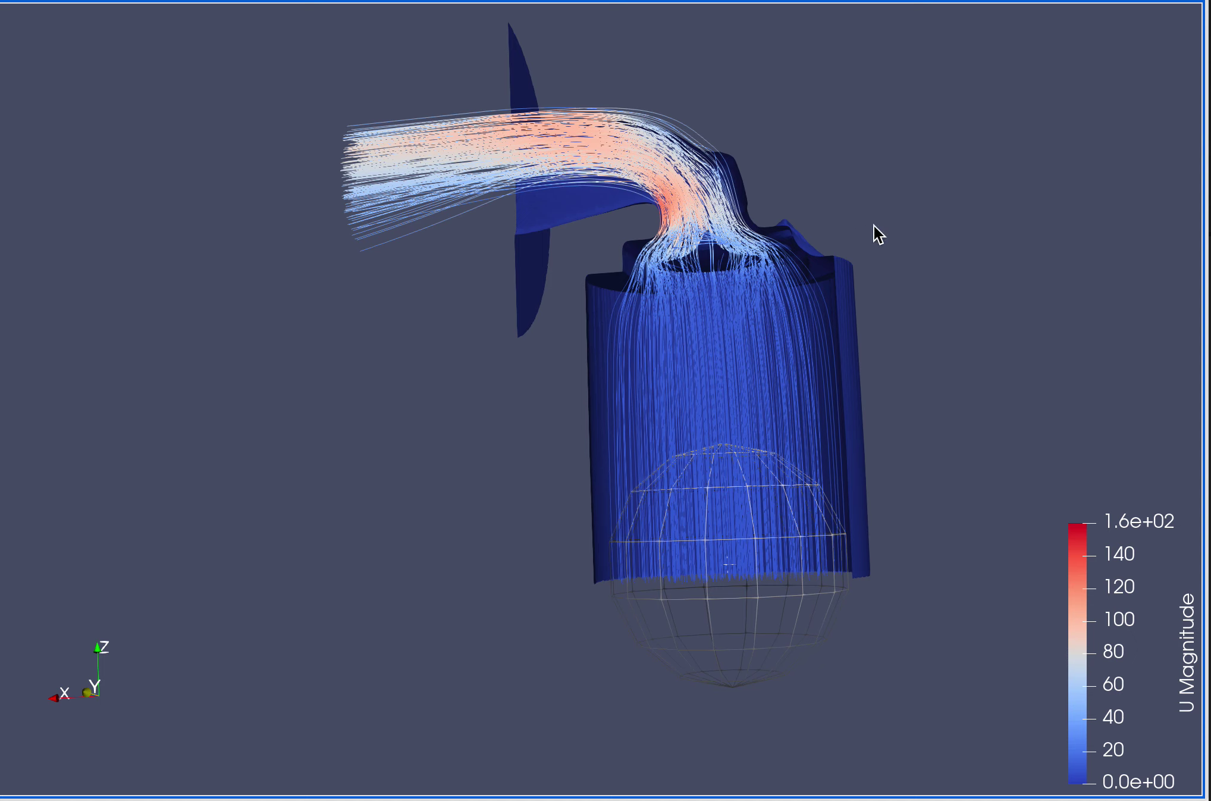
drag(876, 224, 902, 204)
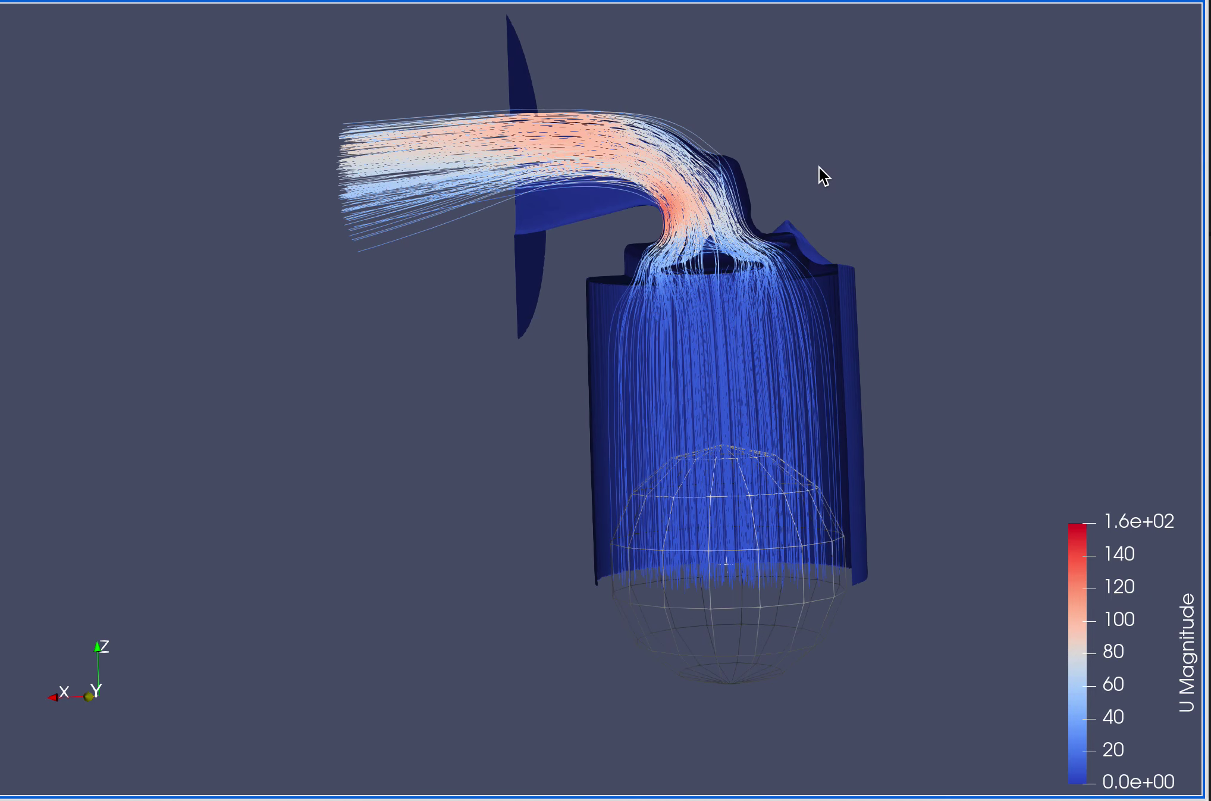
drag(818, 168, 698, 206)
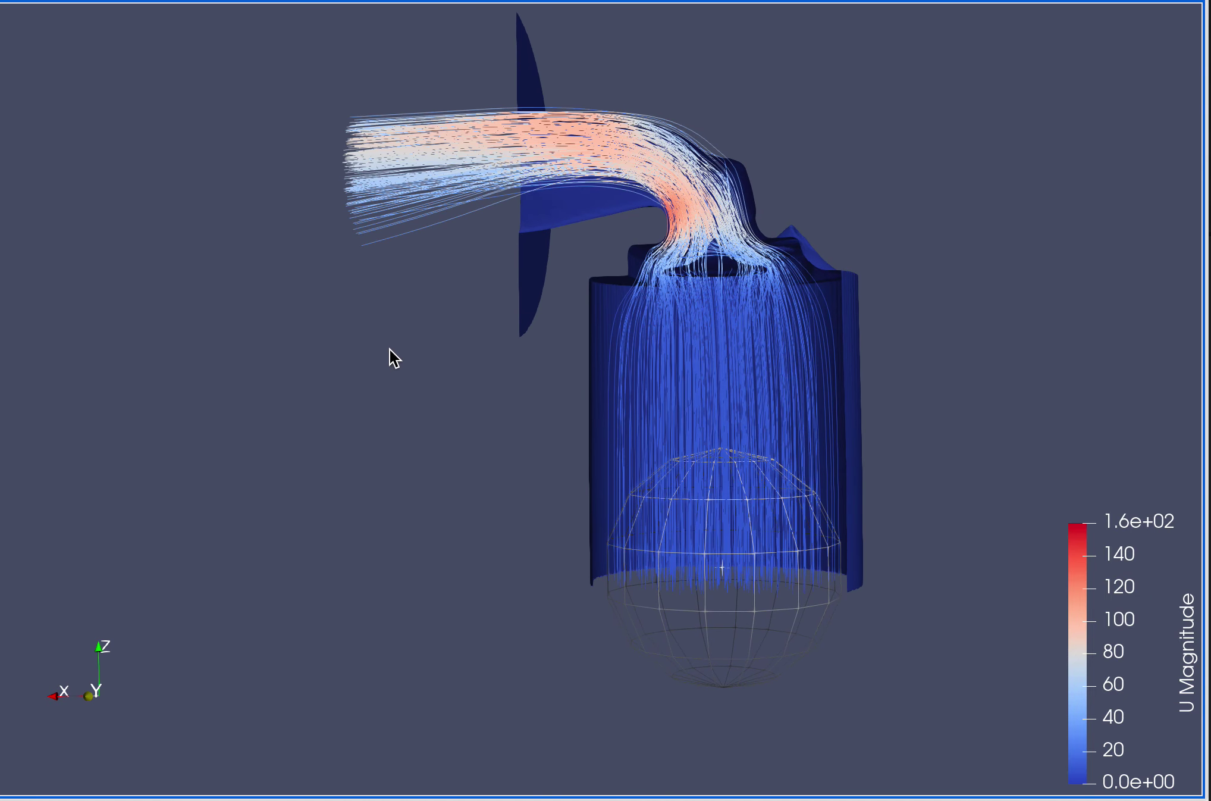
Zoom and tilt the view to inspect the streamline flow at the port bend
scroll(687, 341, up, 3)
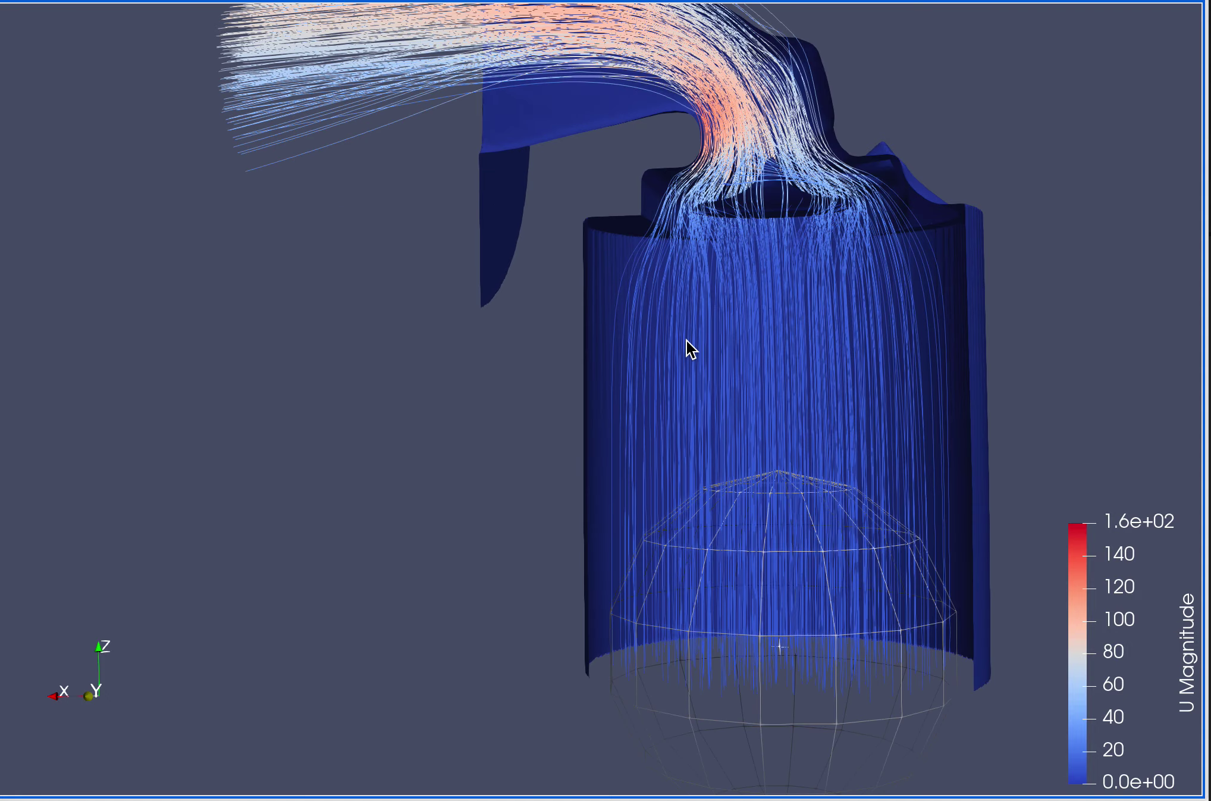
scroll(695, 344, down, 1)
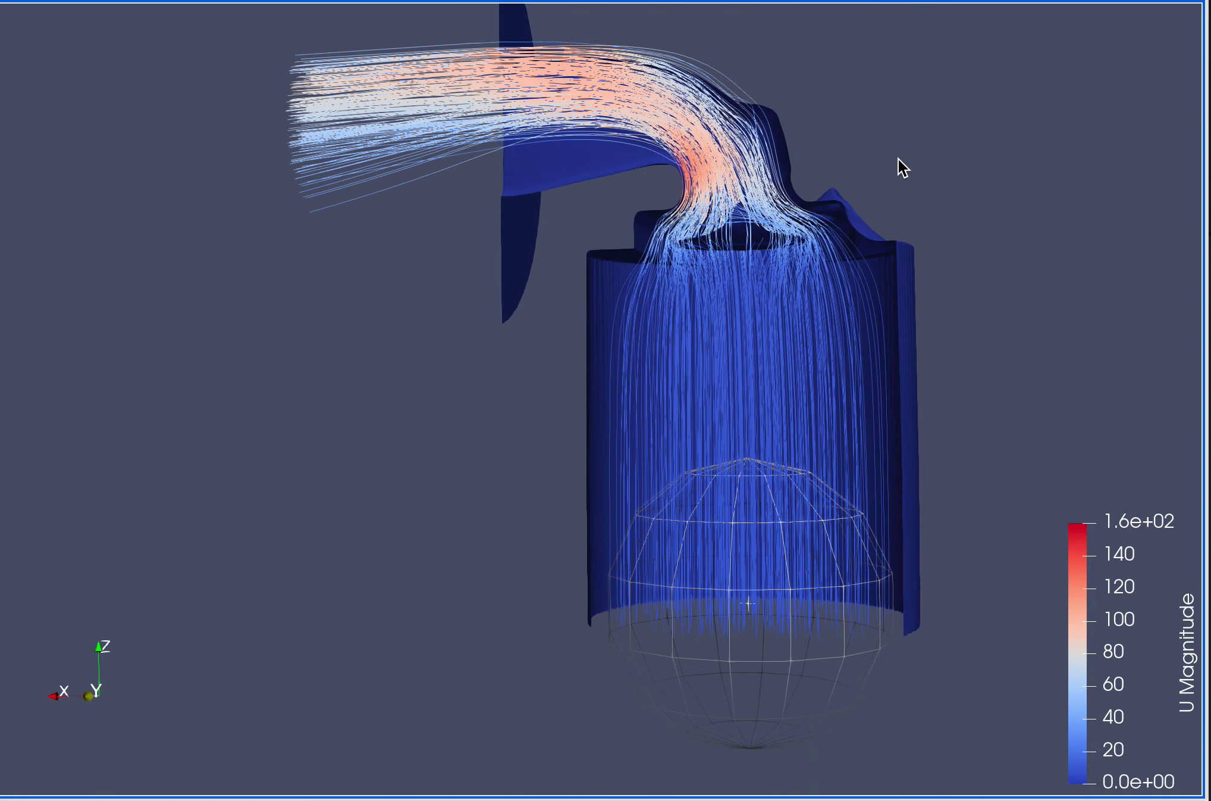
drag(895, 175, 875, 217)
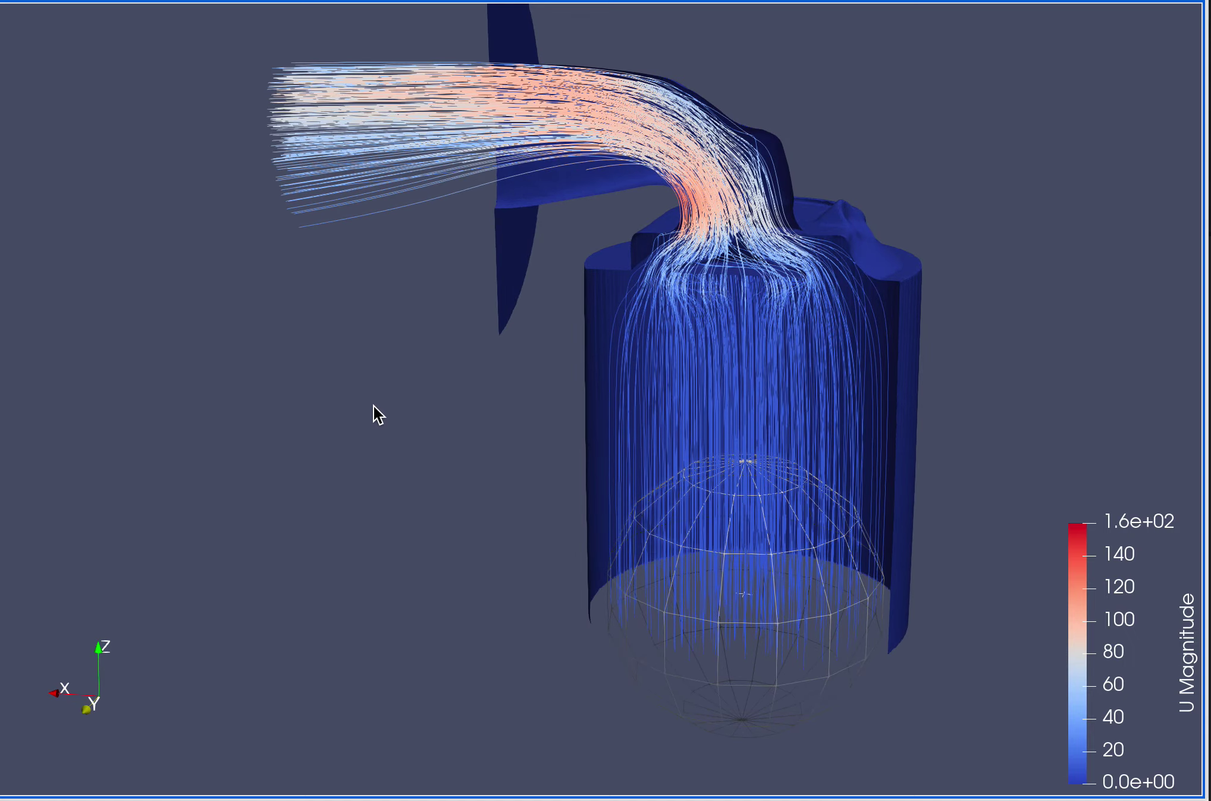
scroll(388, 393, up, 2)
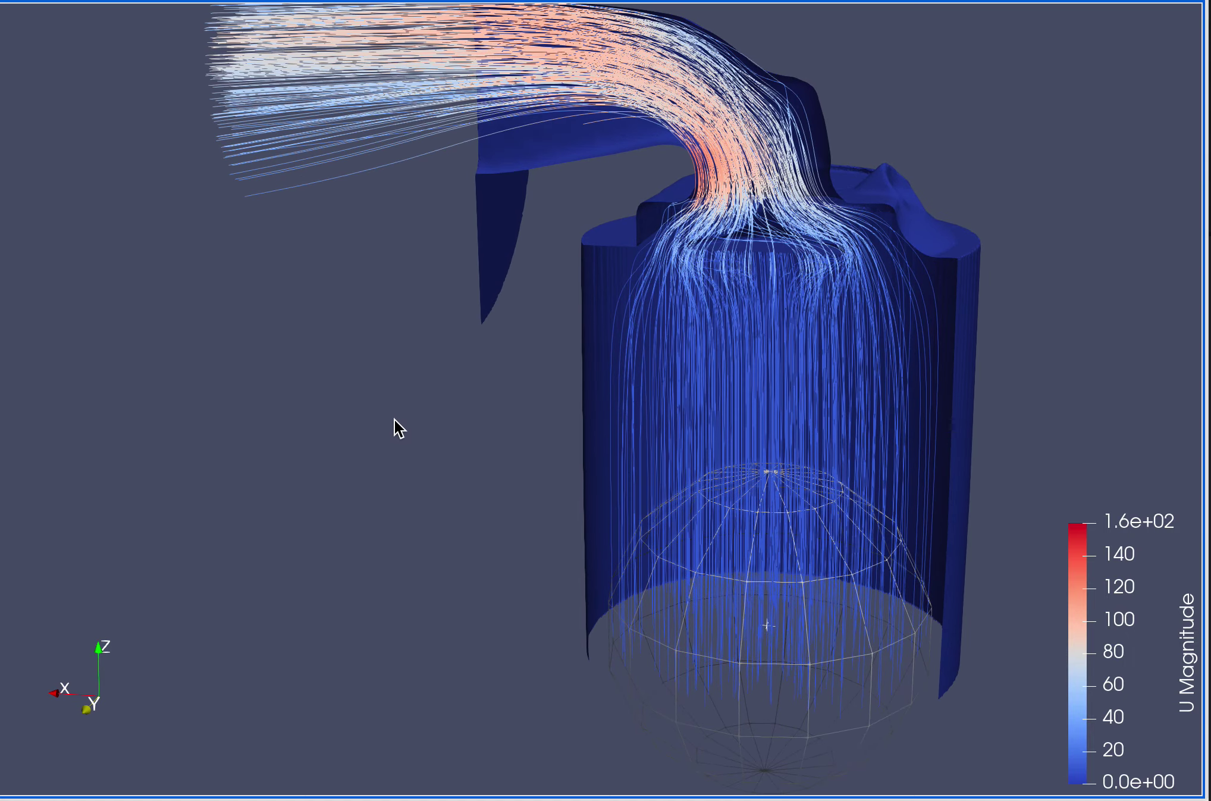
scroll(375, 453, down, 2)
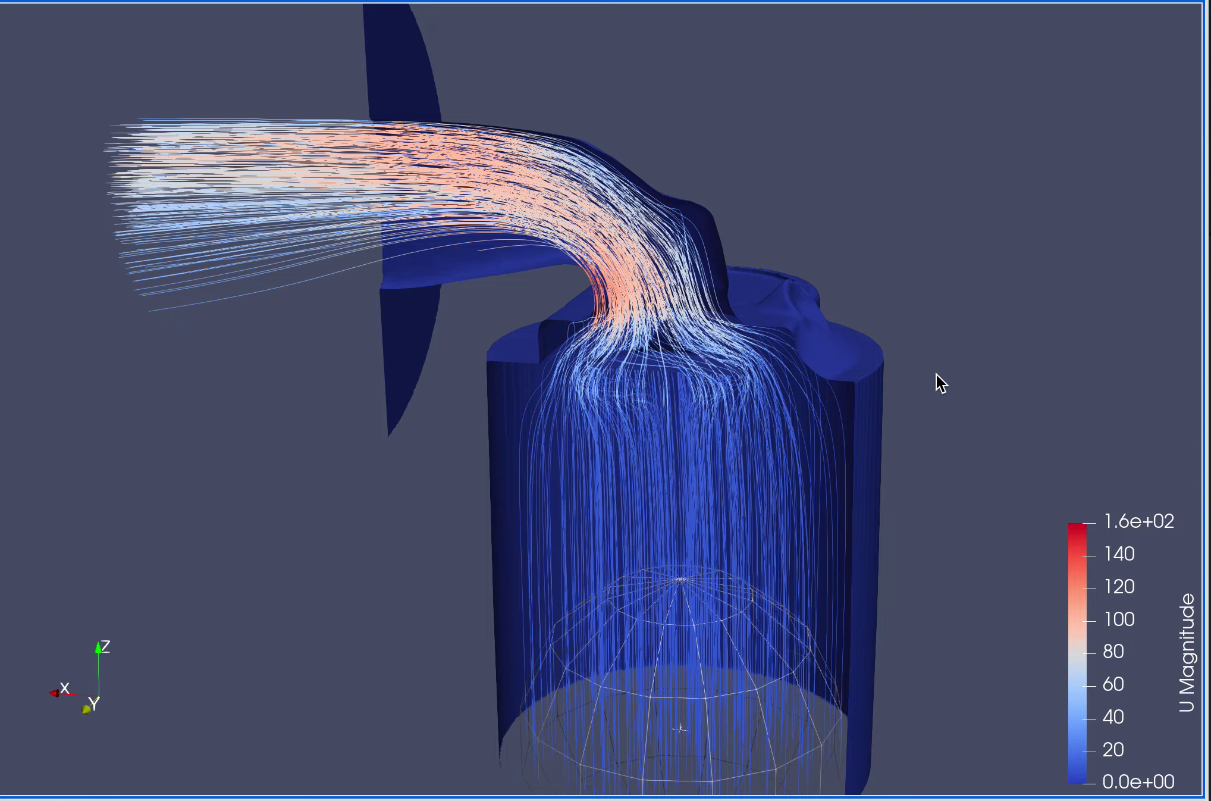
drag(951, 310, 993, 325)
drag(940, 399, 997, 360)
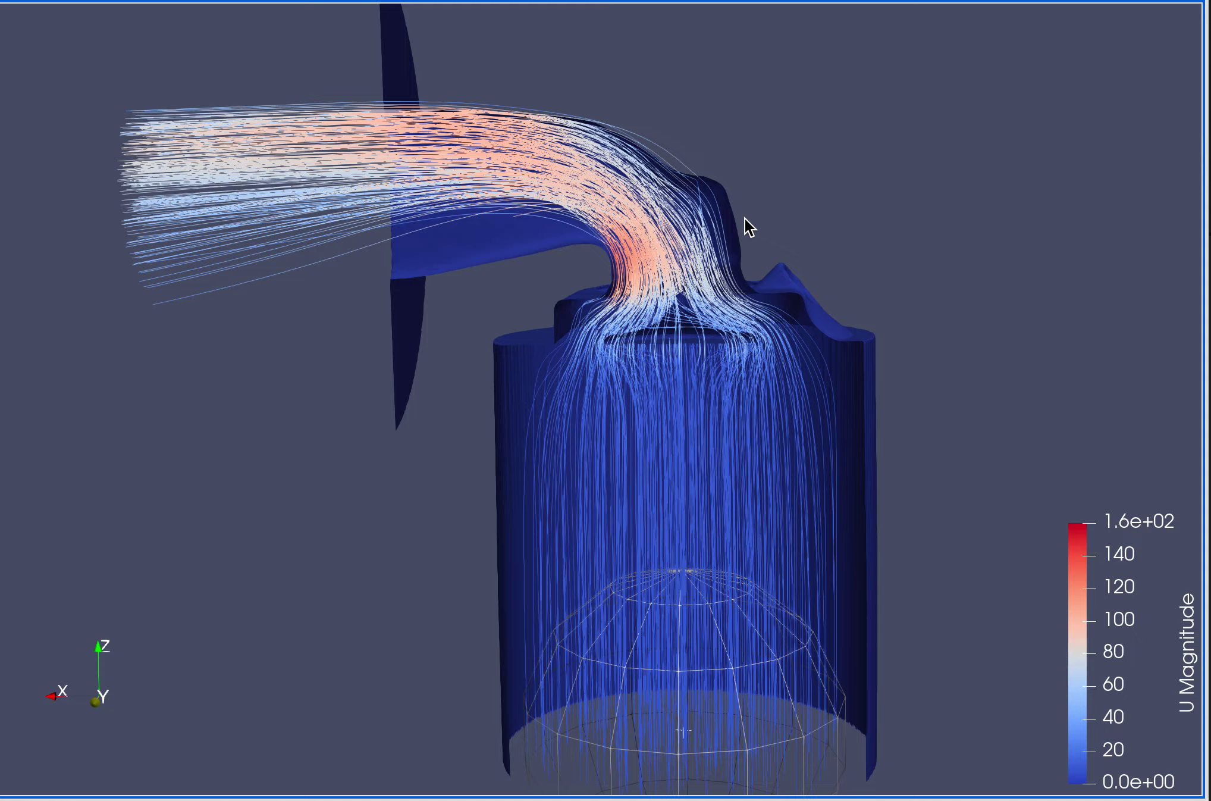
Rotate around the port to the opposite side of the cylinder
drag(848, 178, 963, 142)
drag(952, 235, 939, 286)
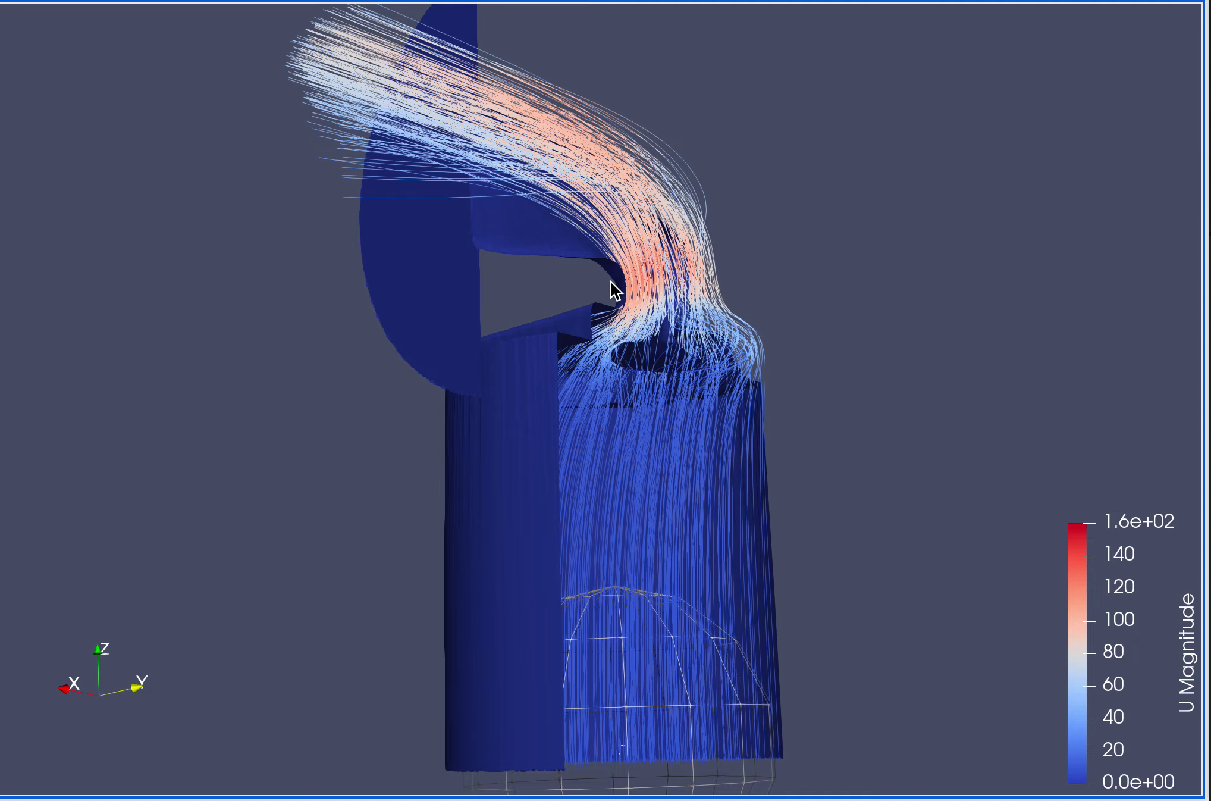
drag(898, 290, 921, 311)
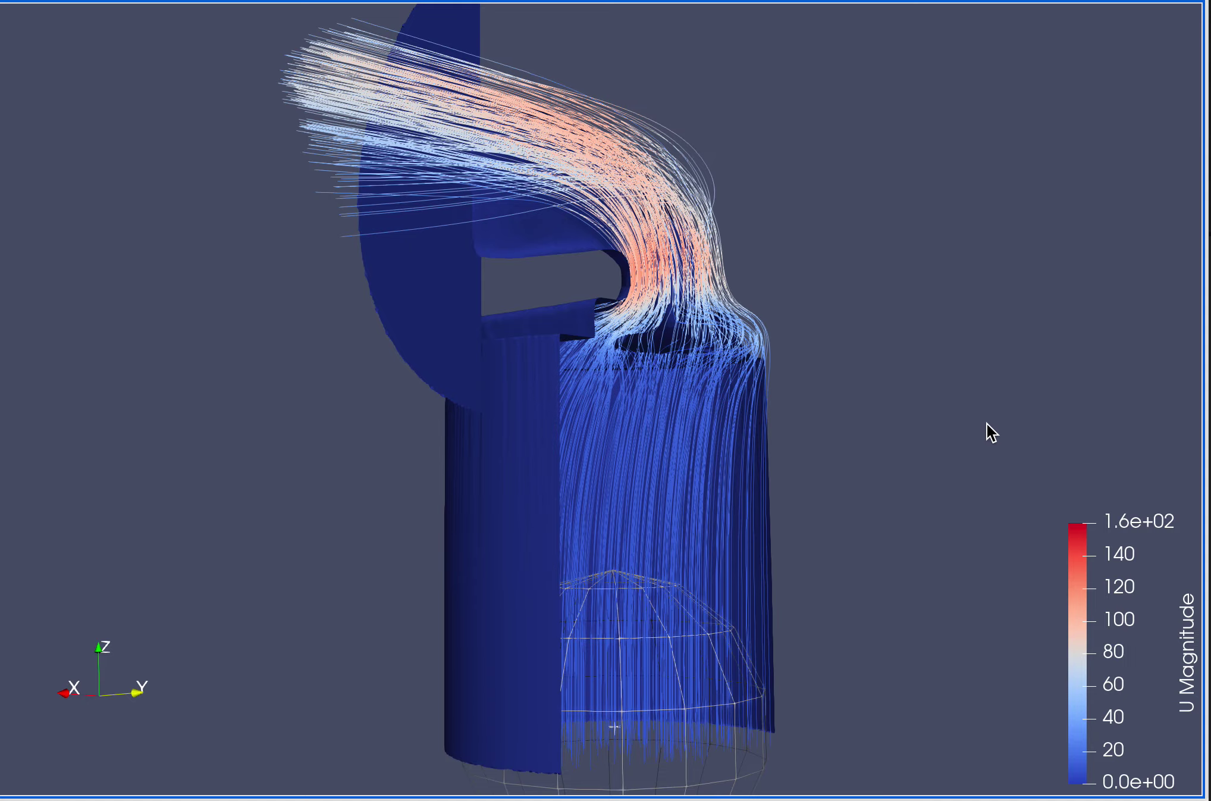
drag(987, 427, 543, 417)
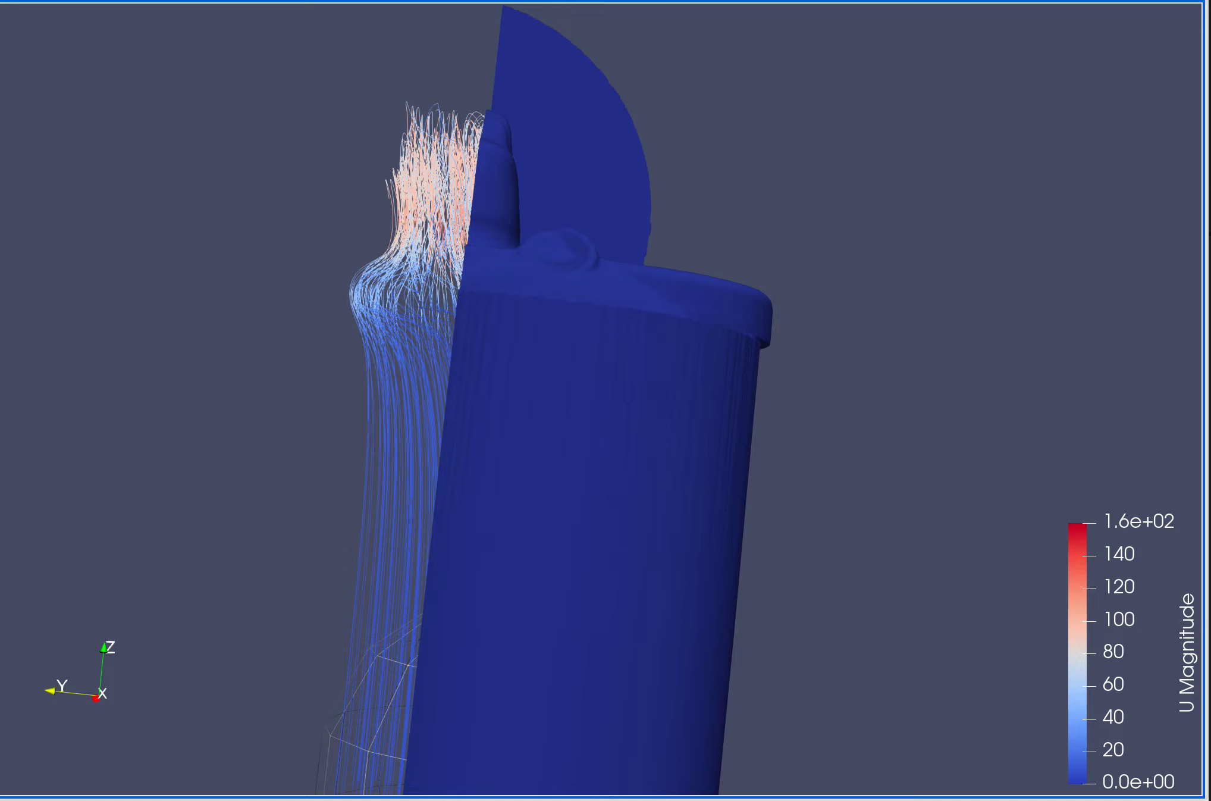
drag(872, 515, 863, 550)
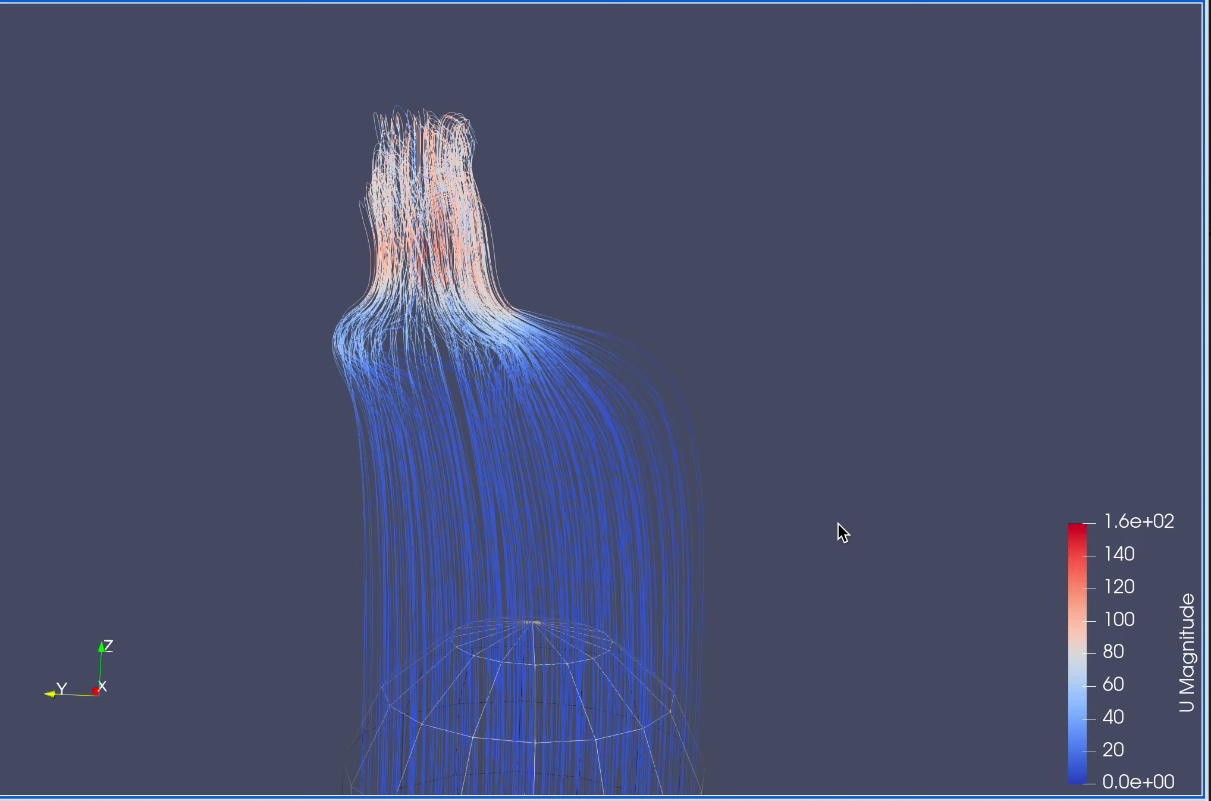
drag(785, 521, 814, 517)
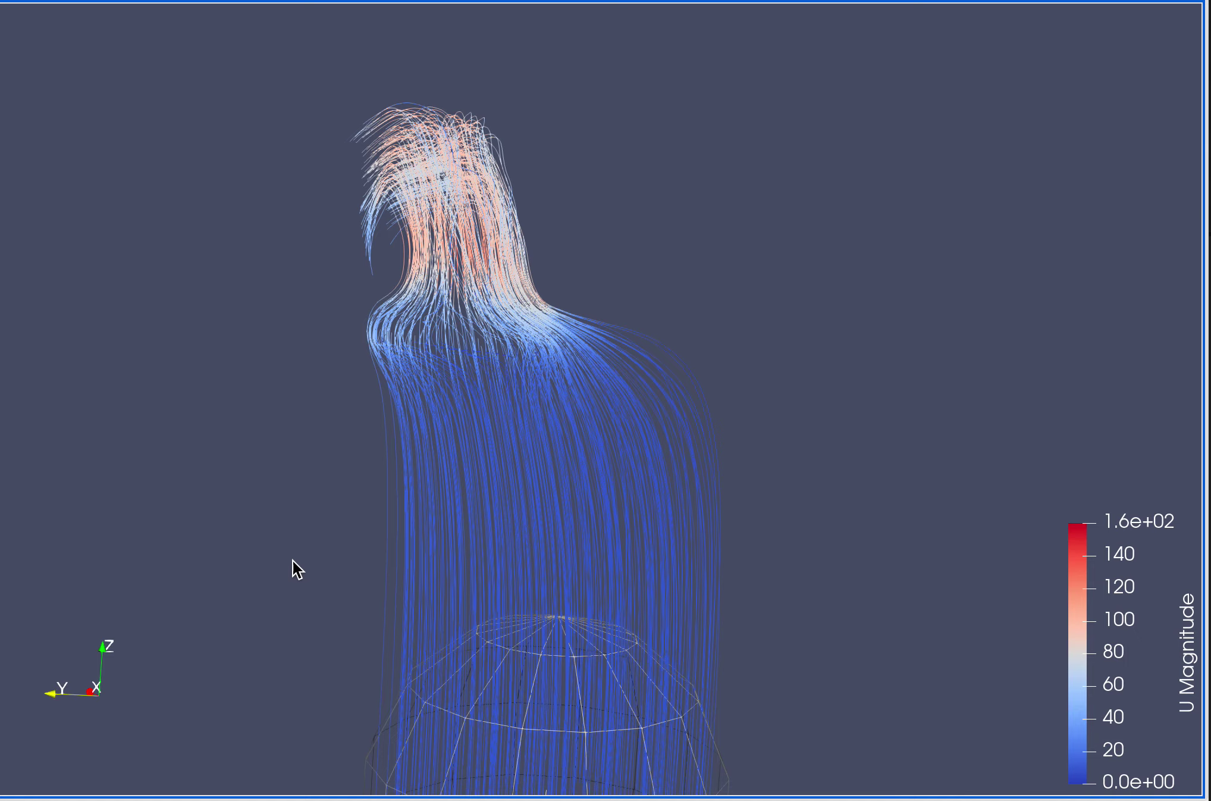
drag(290, 560, 759, 505)
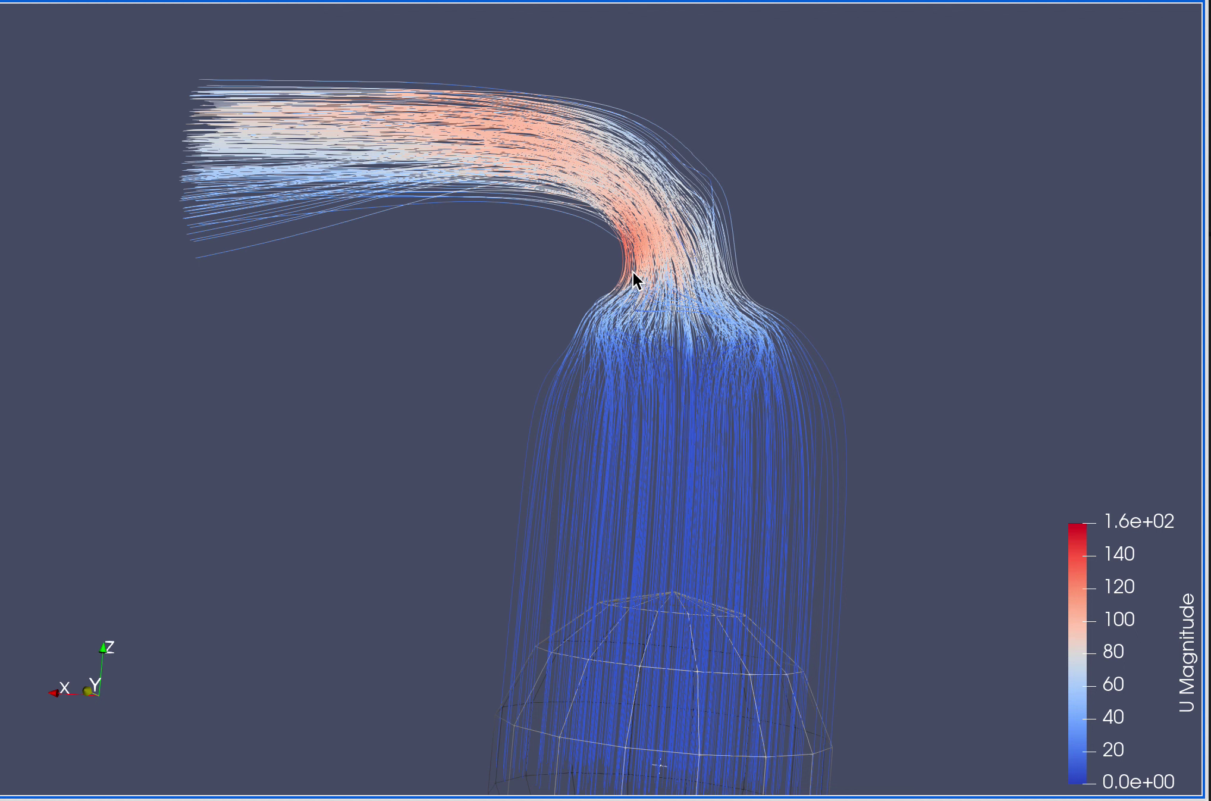
mouse_move(476, 341)
mouse_down()
mouse_move(468, 346)
mouse_move(482, 339)
mouse_up()
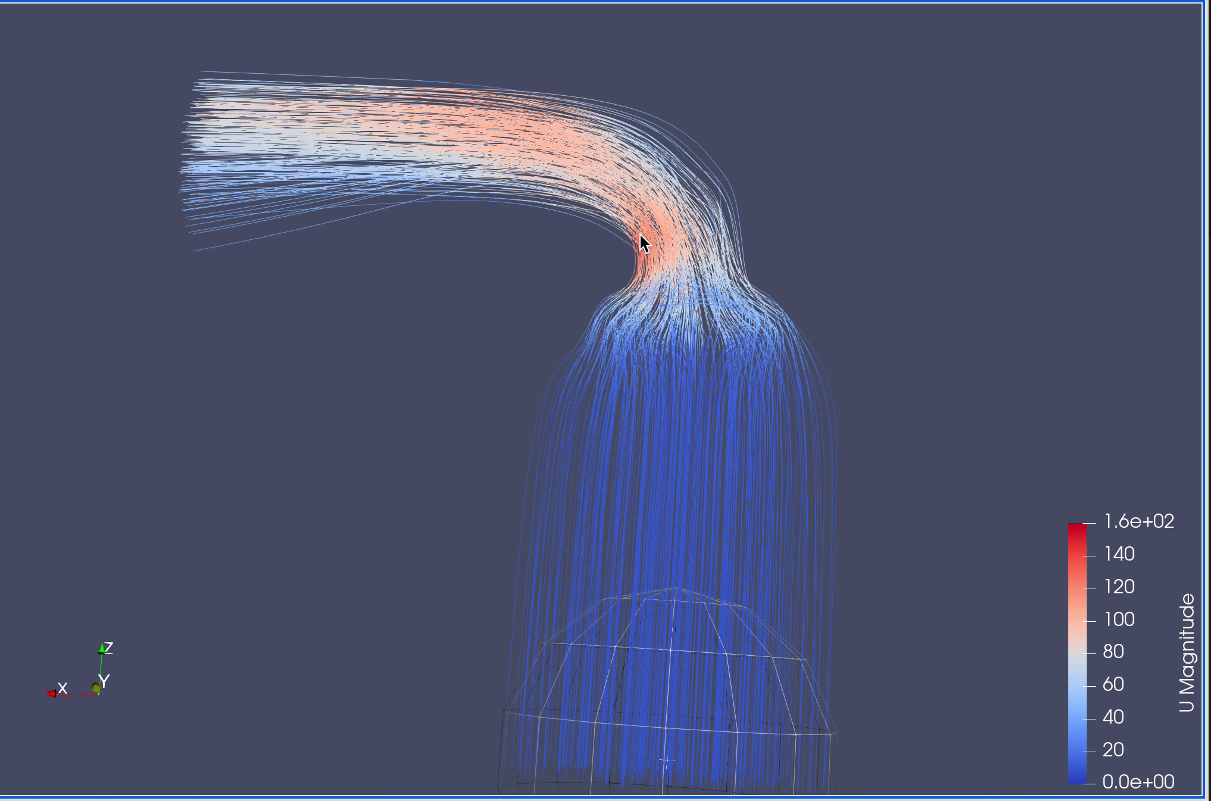
drag(291, 409, 327, 441)
drag(590, 335, 657, 313)
drag(355, 364, 332, 407)
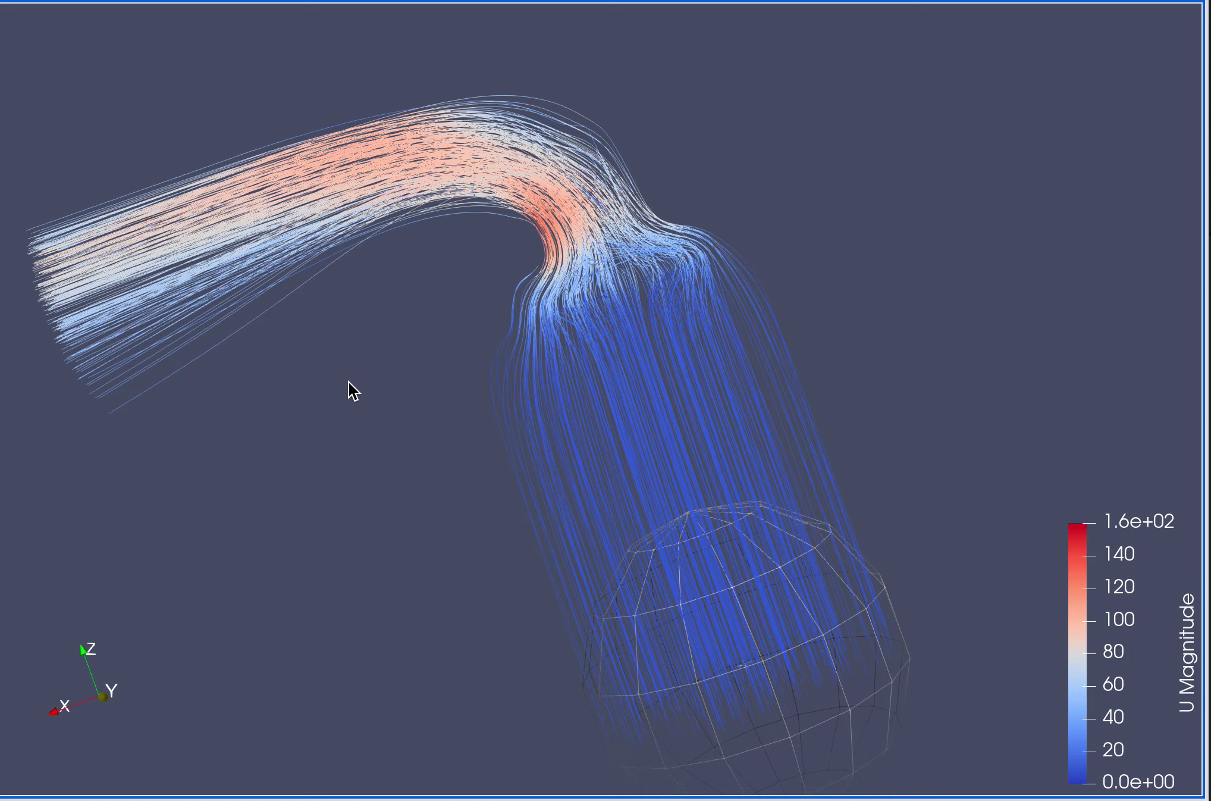
drag(347, 383, 372, 399)
drag(1029, 176, 980, 143)
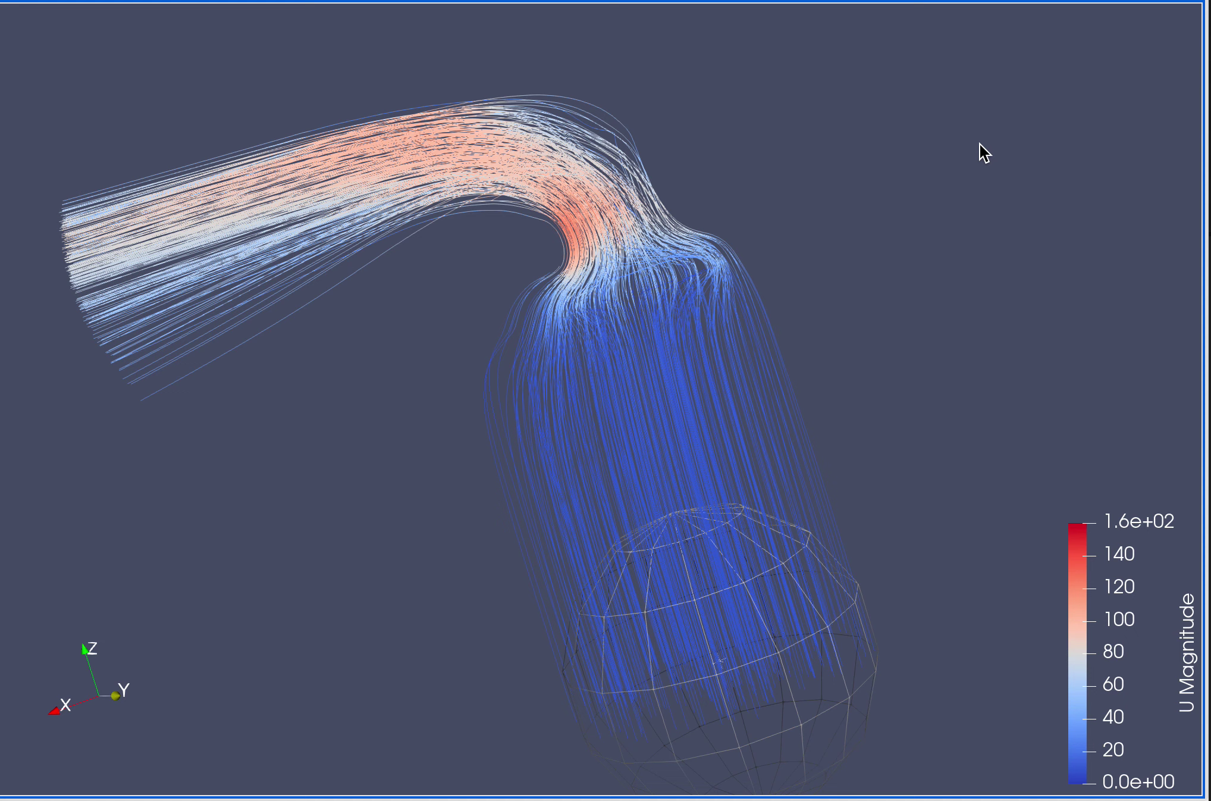
drag(839, 105, 1086, 249)
mouse_move(992, 301)
mouse_down()
mouse_move(908, 240)
mouse_move(991, 201)
mouse_move(1034, 311)
mouse_move(1018, 286)
mouse_move(1125, 285)
mouse_move(1018, 297)
mouse_move(1074, 222)
mouse_move(987, 305)
mouse_up()
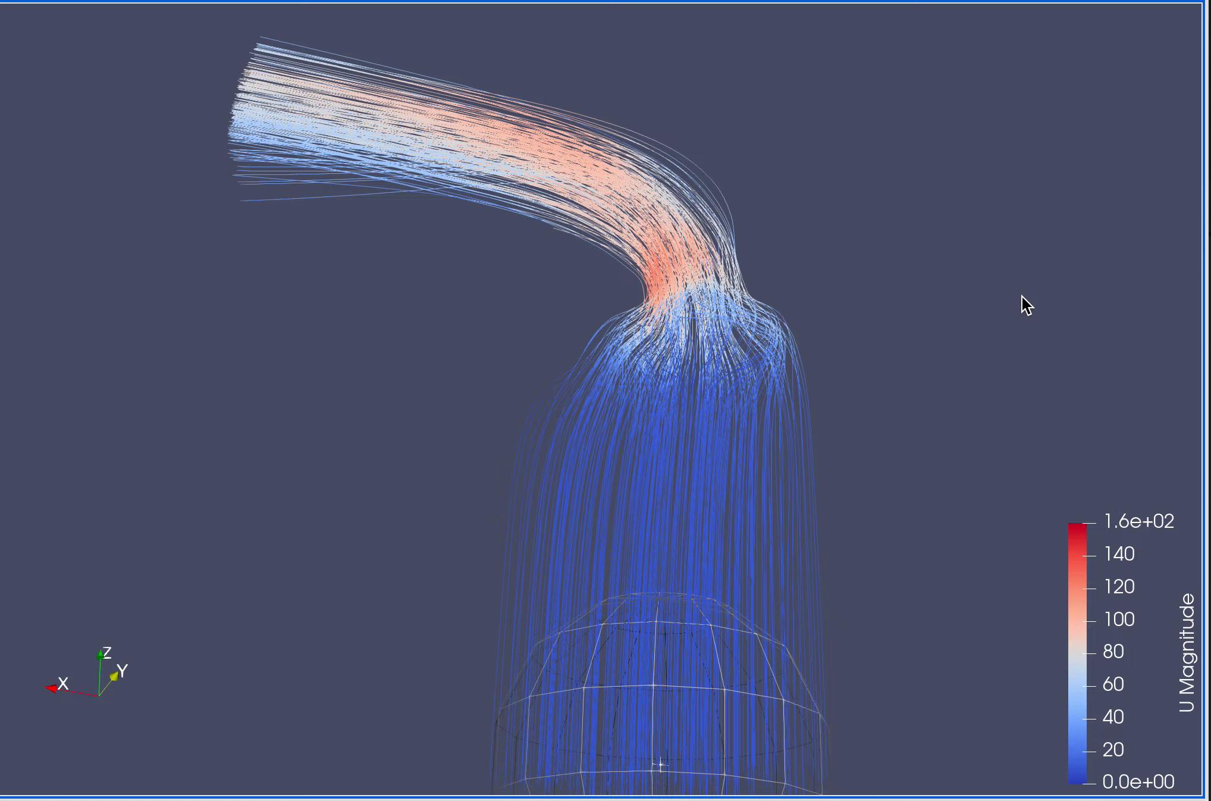
drag(1012, 283, 983, 237)
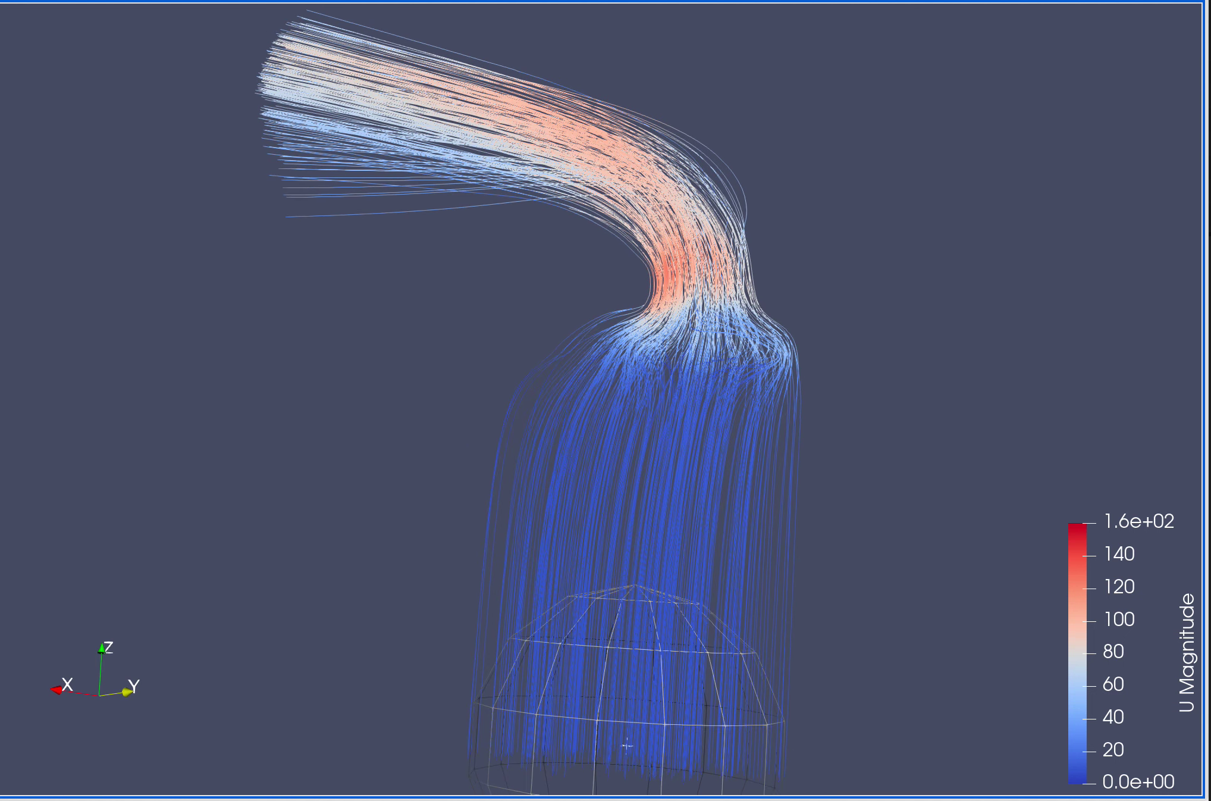